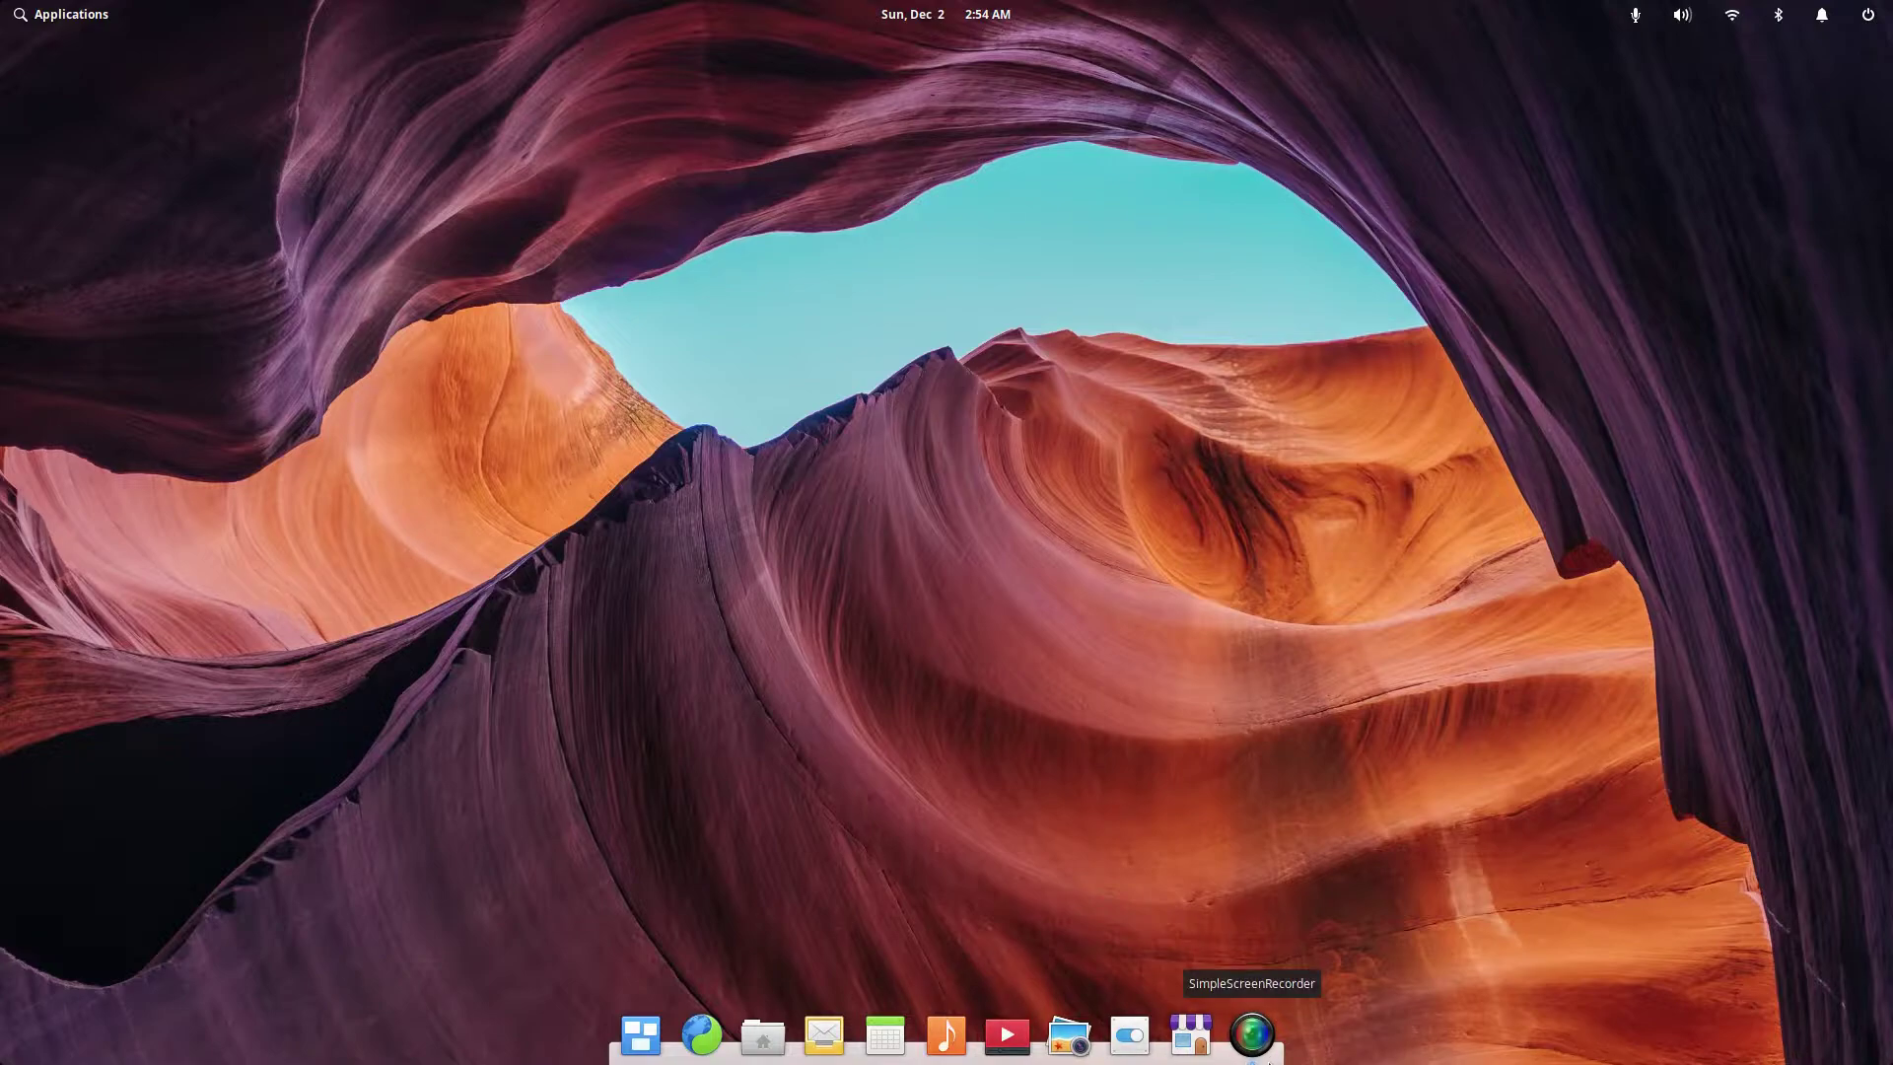
# - Set the dock icon size to Large in the Desktop system settings and close the settings window
pyautogui.click(1130, 1035)
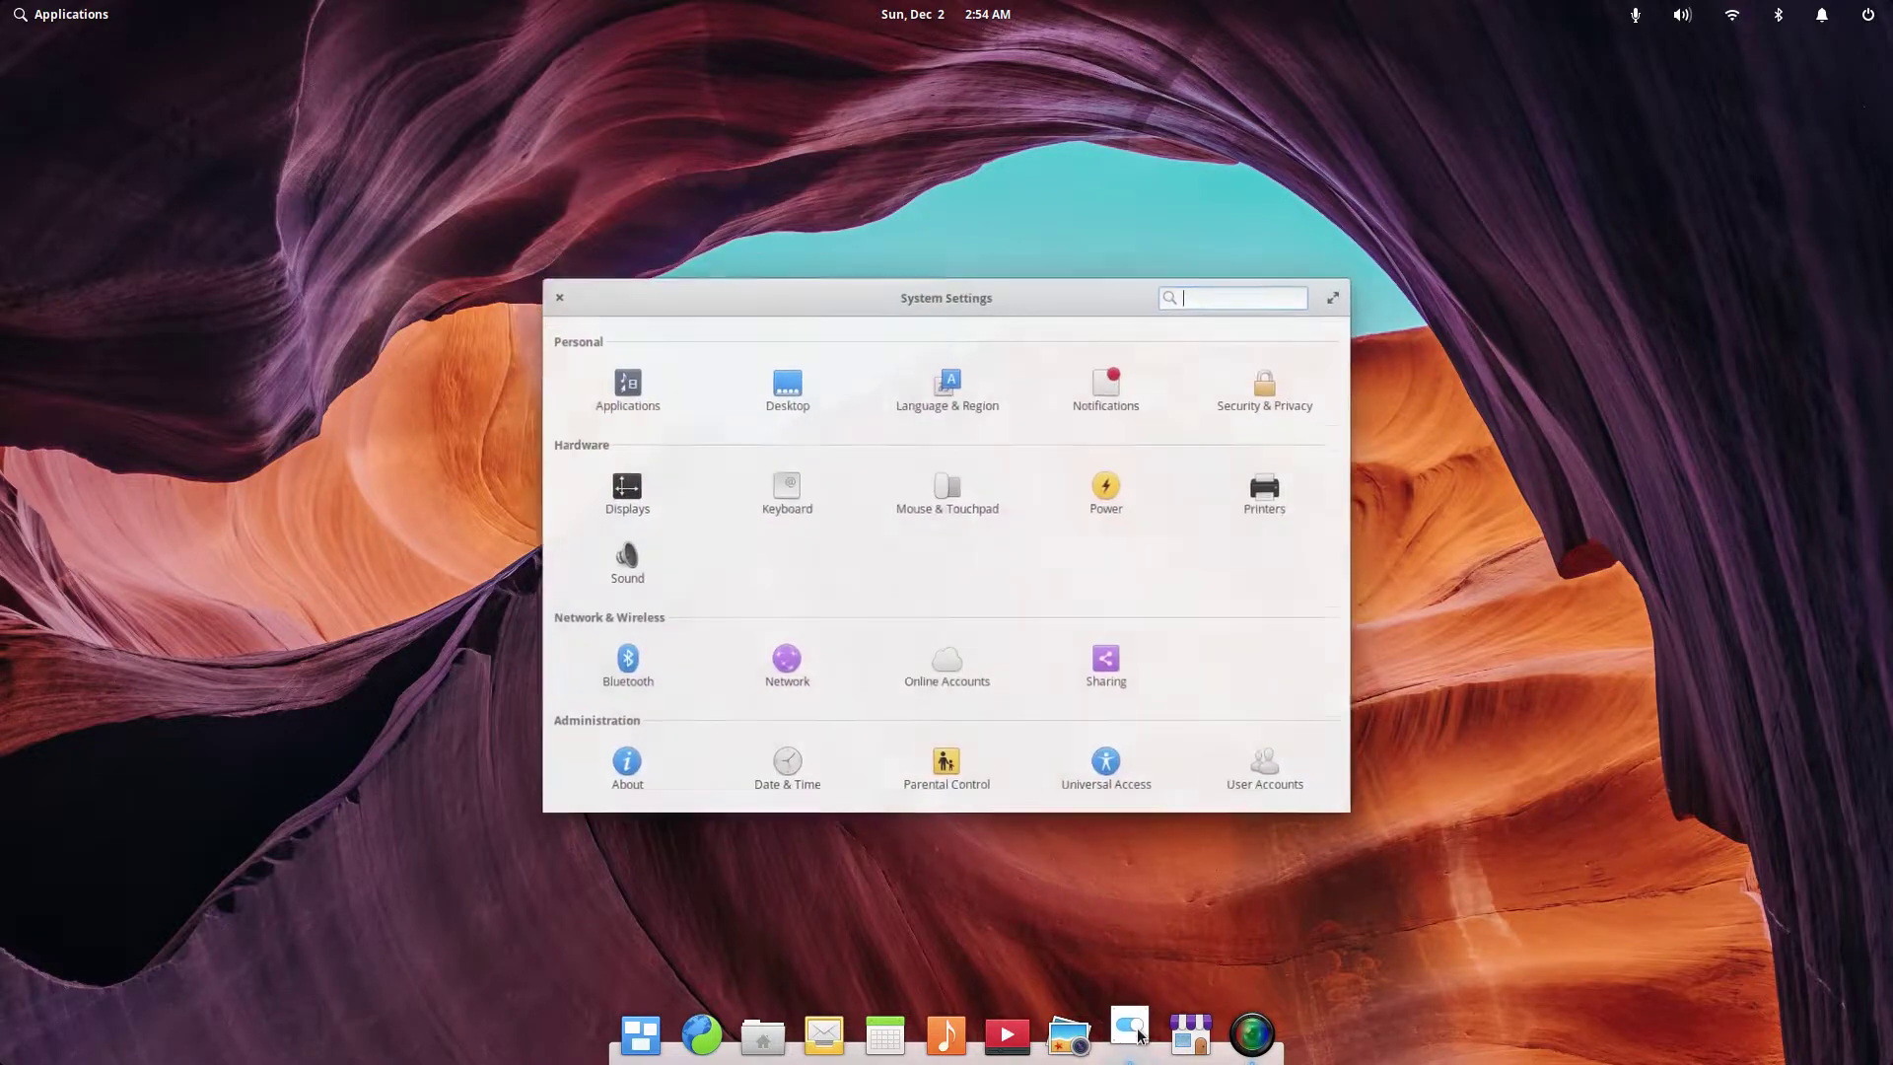
pyautogui.click(791, 360)
pyautogui.click(930, 337)
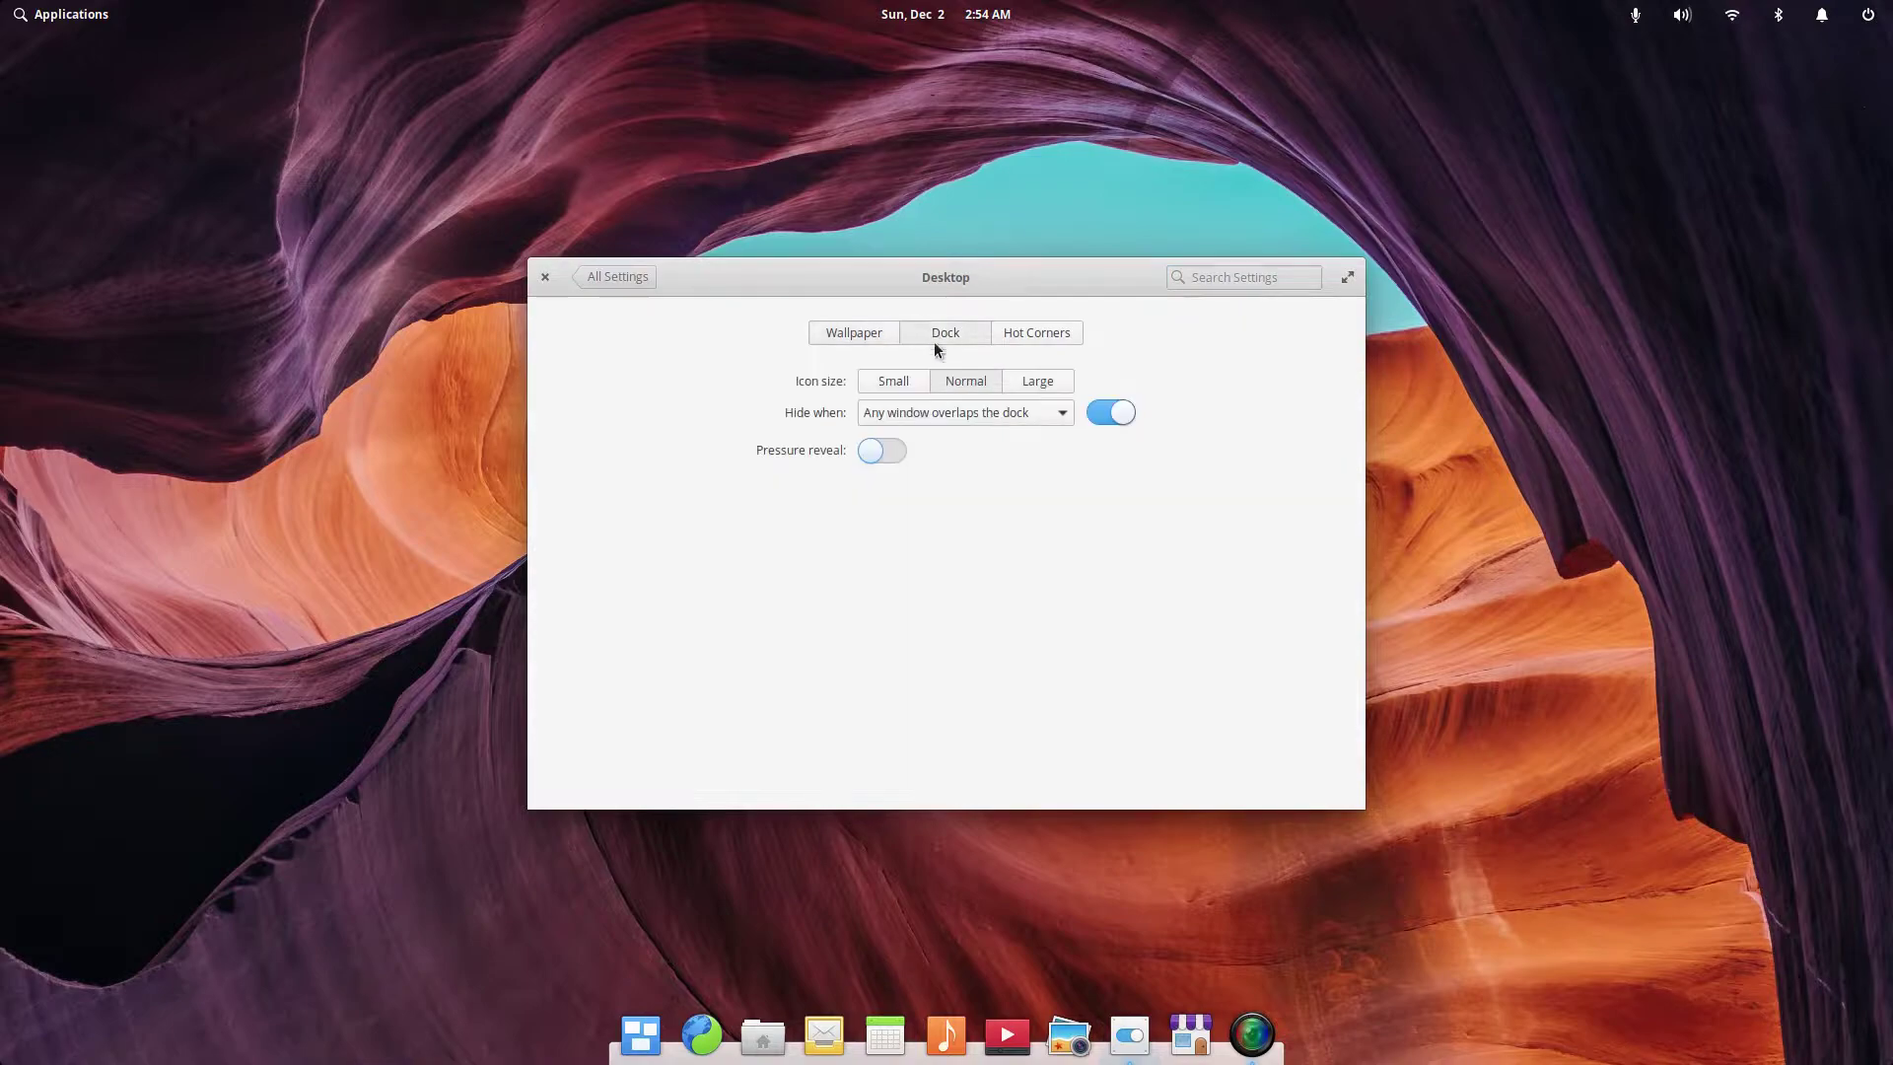
pyautogui.click(1038, 381)
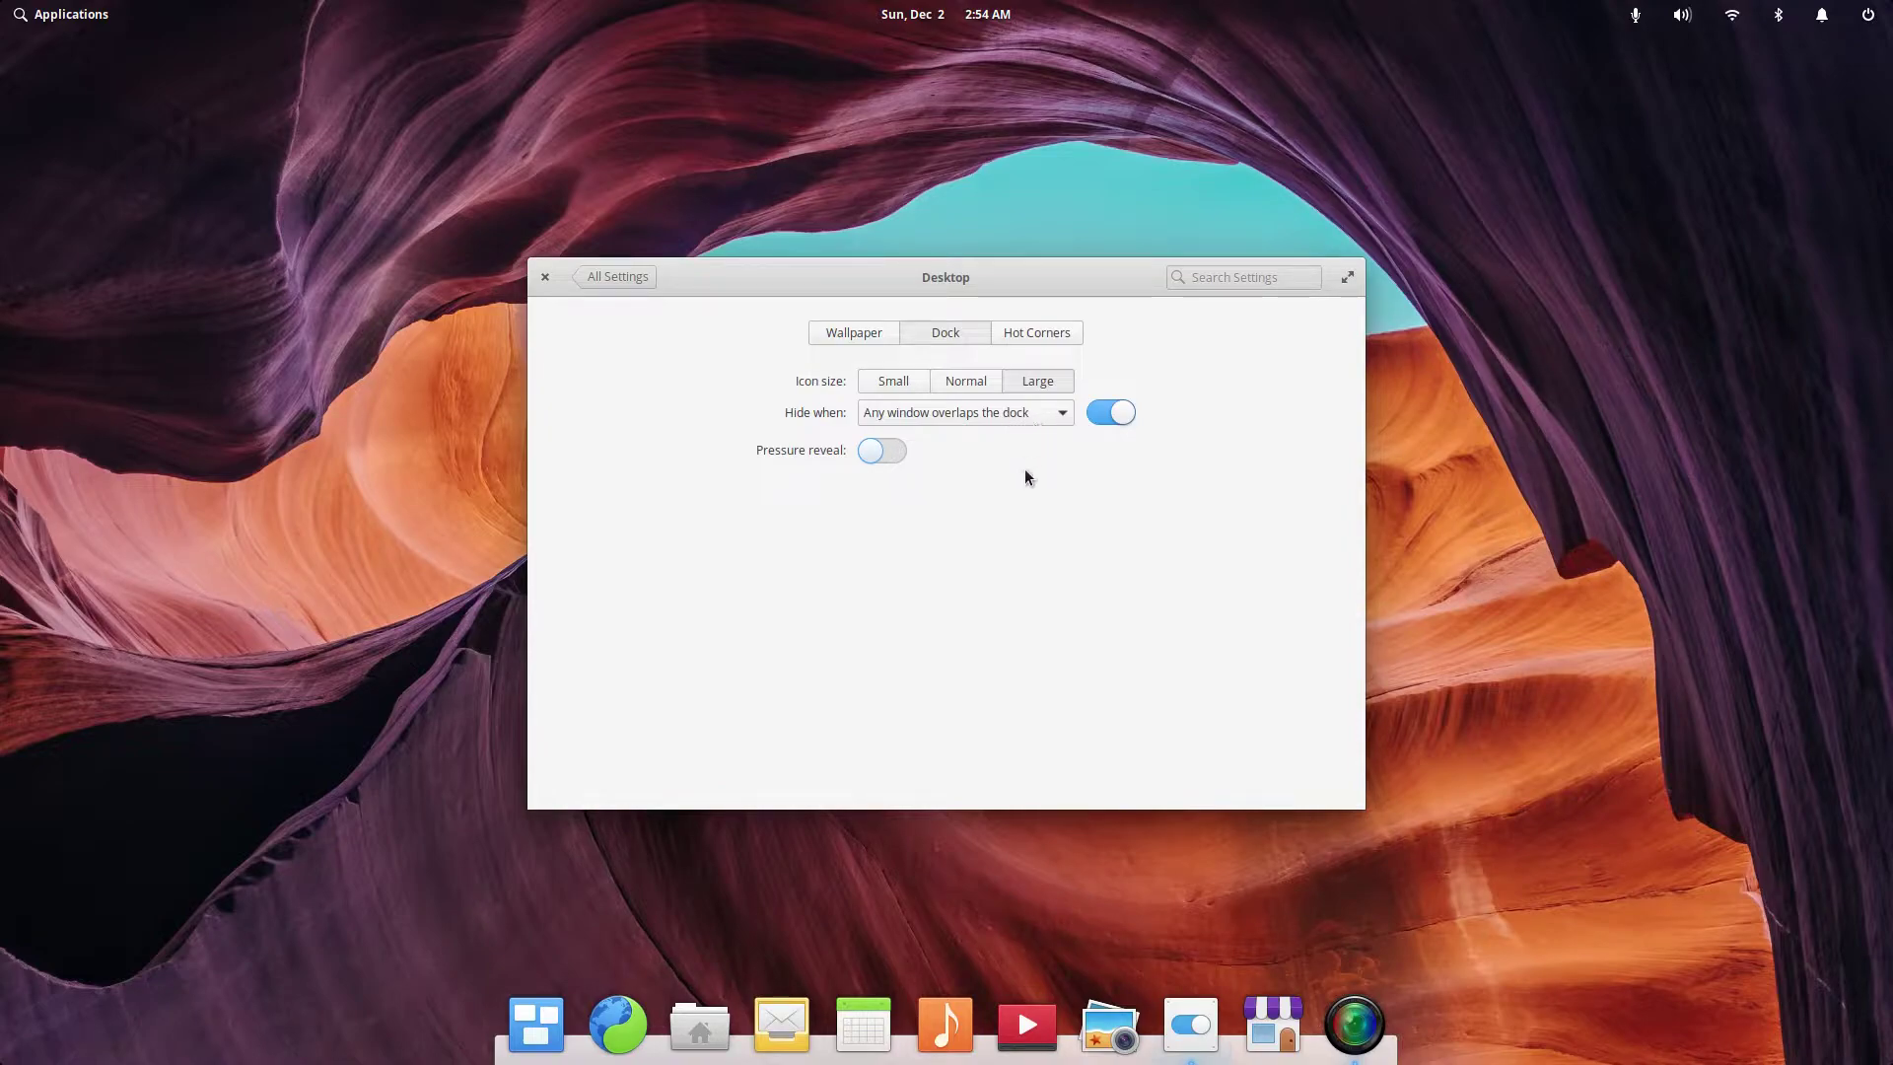
pyautogui.hotkey('ctrl', 'q')
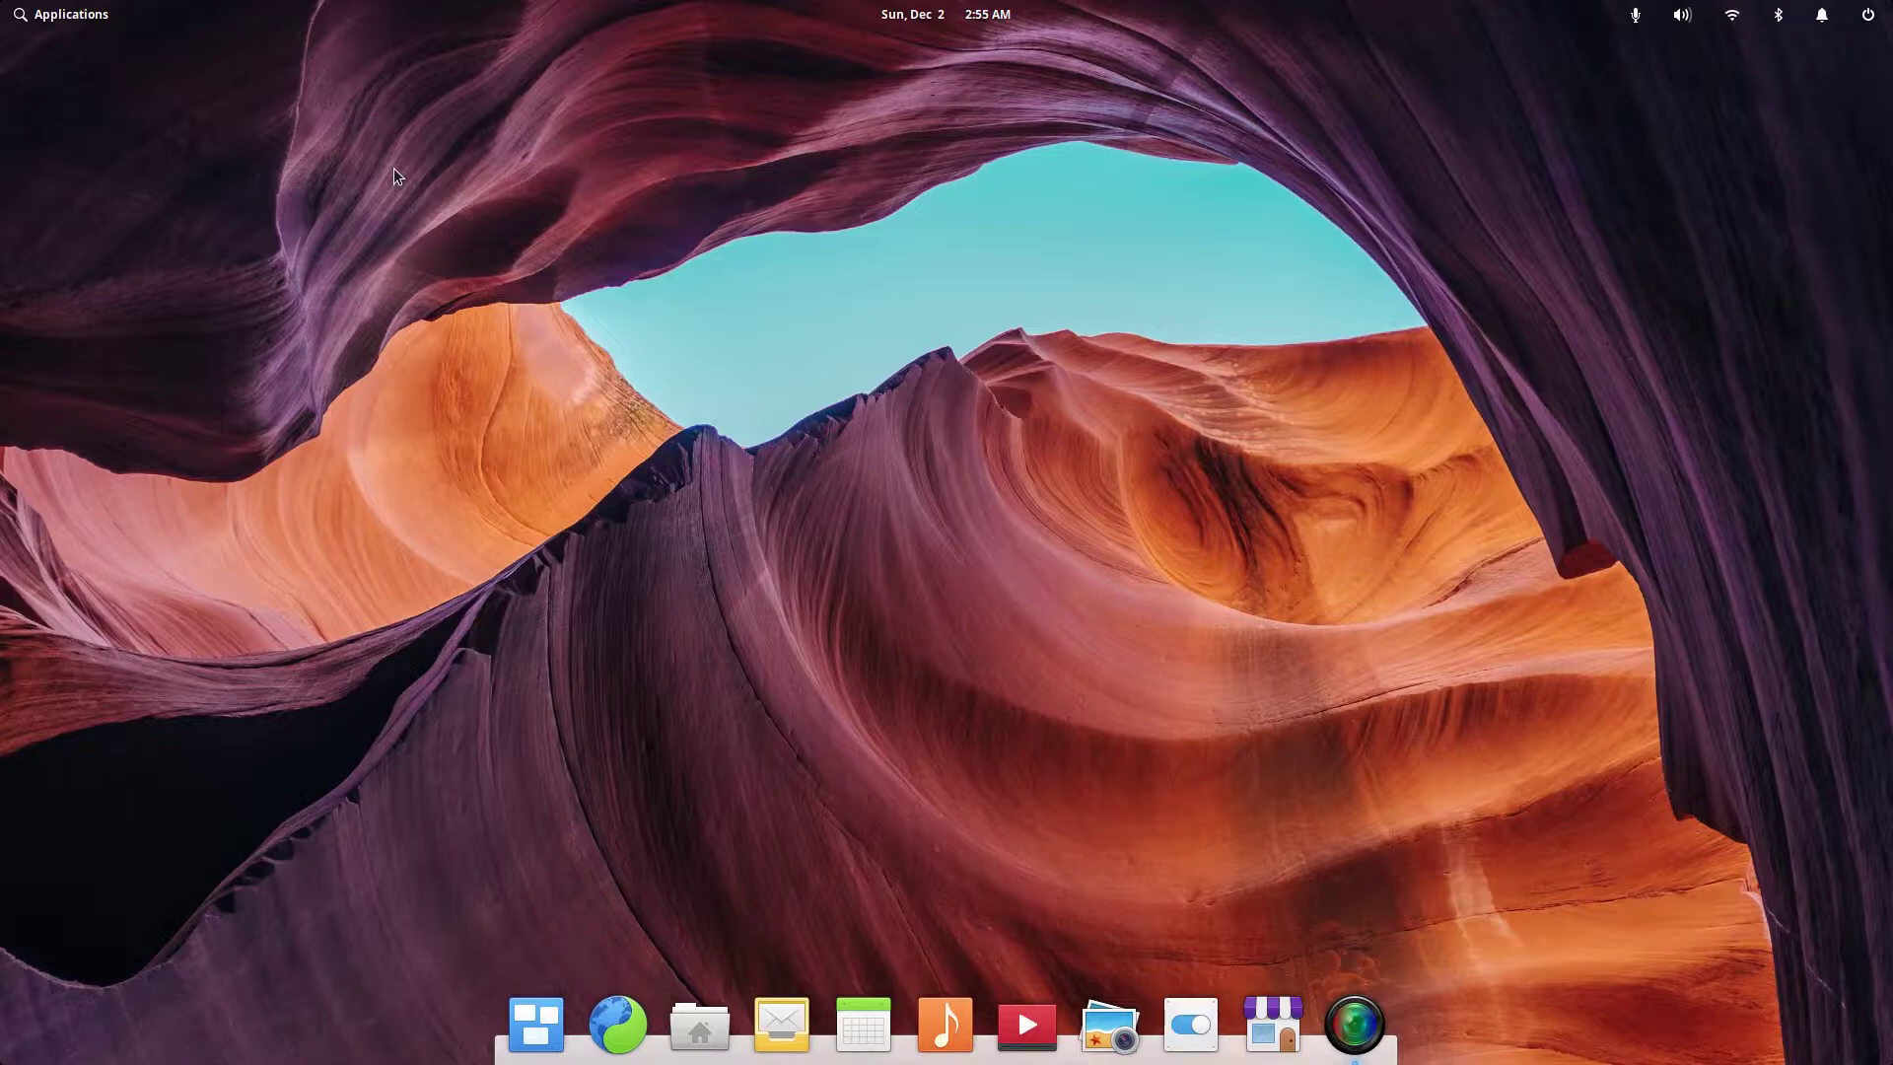
# - Look through both pages of installed applications in the application launcher and close it
pyautogui.click(98, 9)
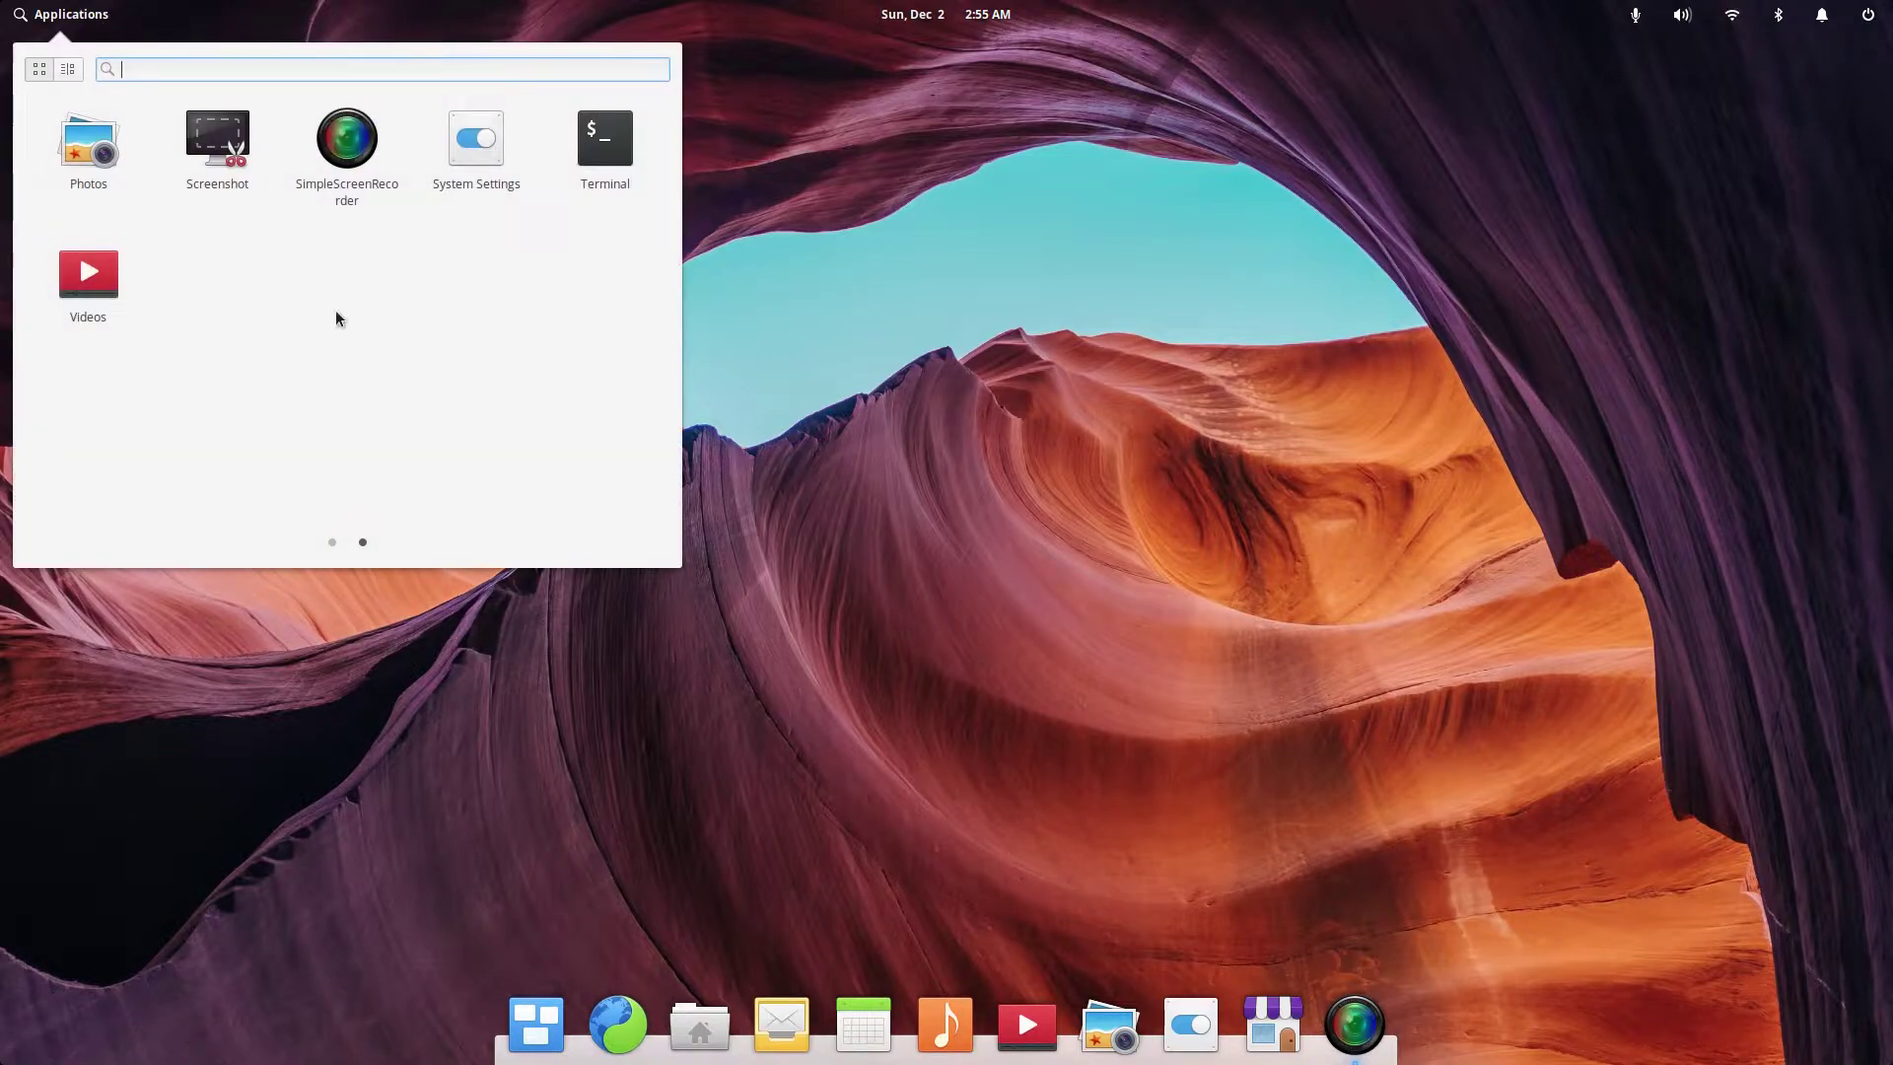
pyautogui.scroll(1, 335, 309)
pyautogui.scroll(-1, 337, 317)
pyautogui.scroll(1, 337, 316)
pyautogui.click(1006, 397)
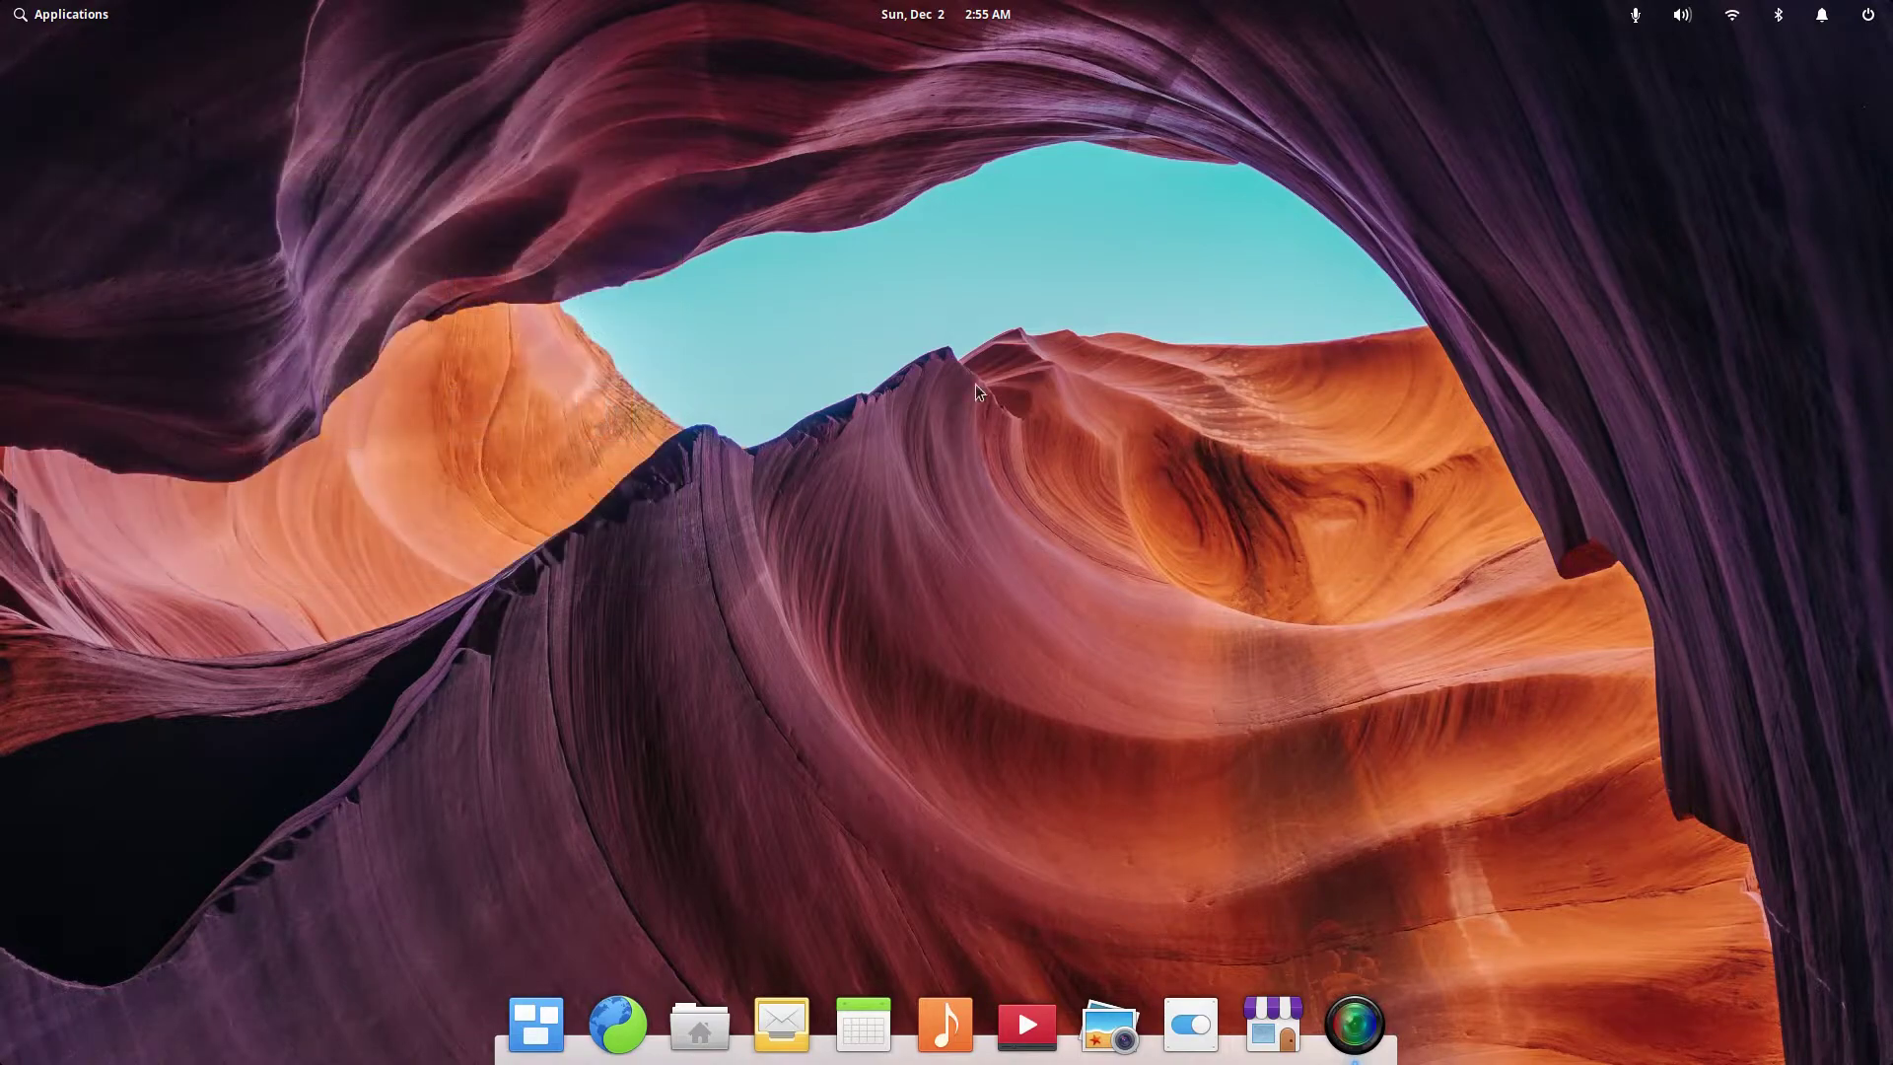
pyautogui.click(93, 15)
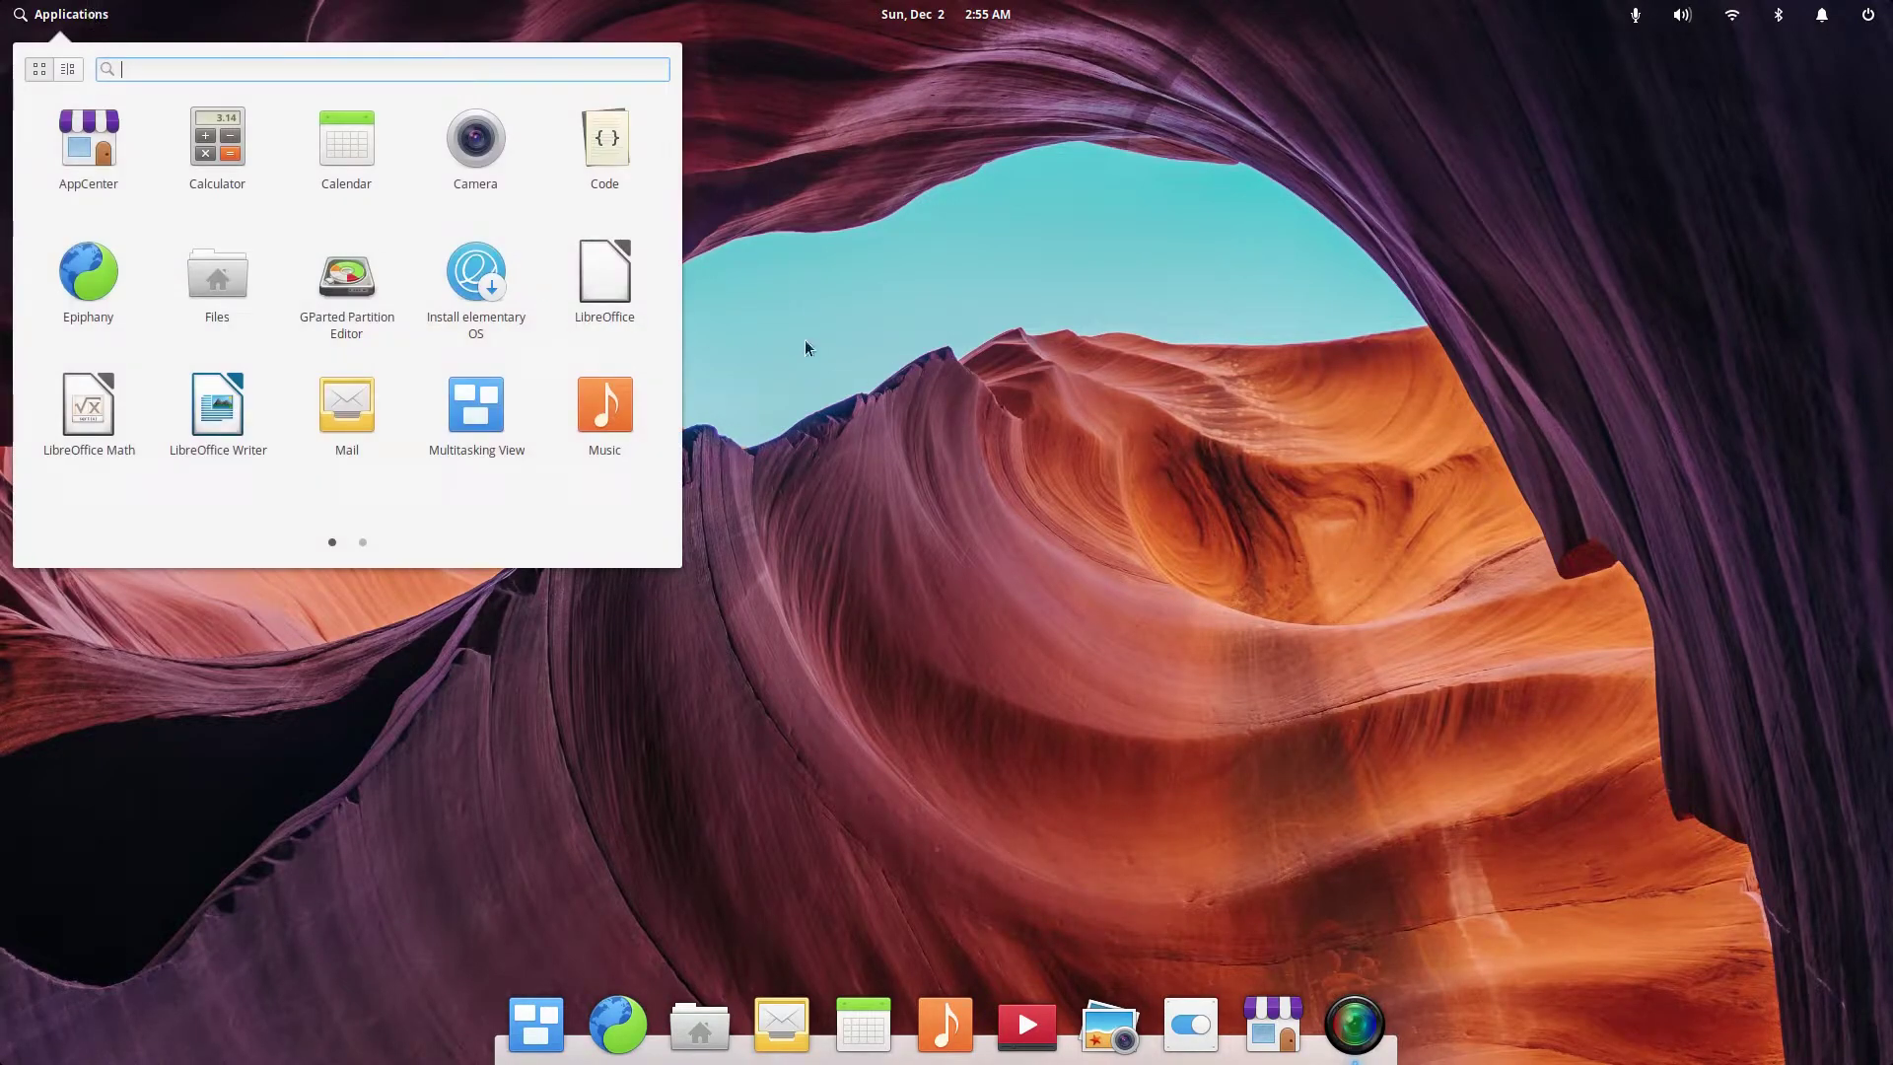
pyautogui.click(1051, 339)
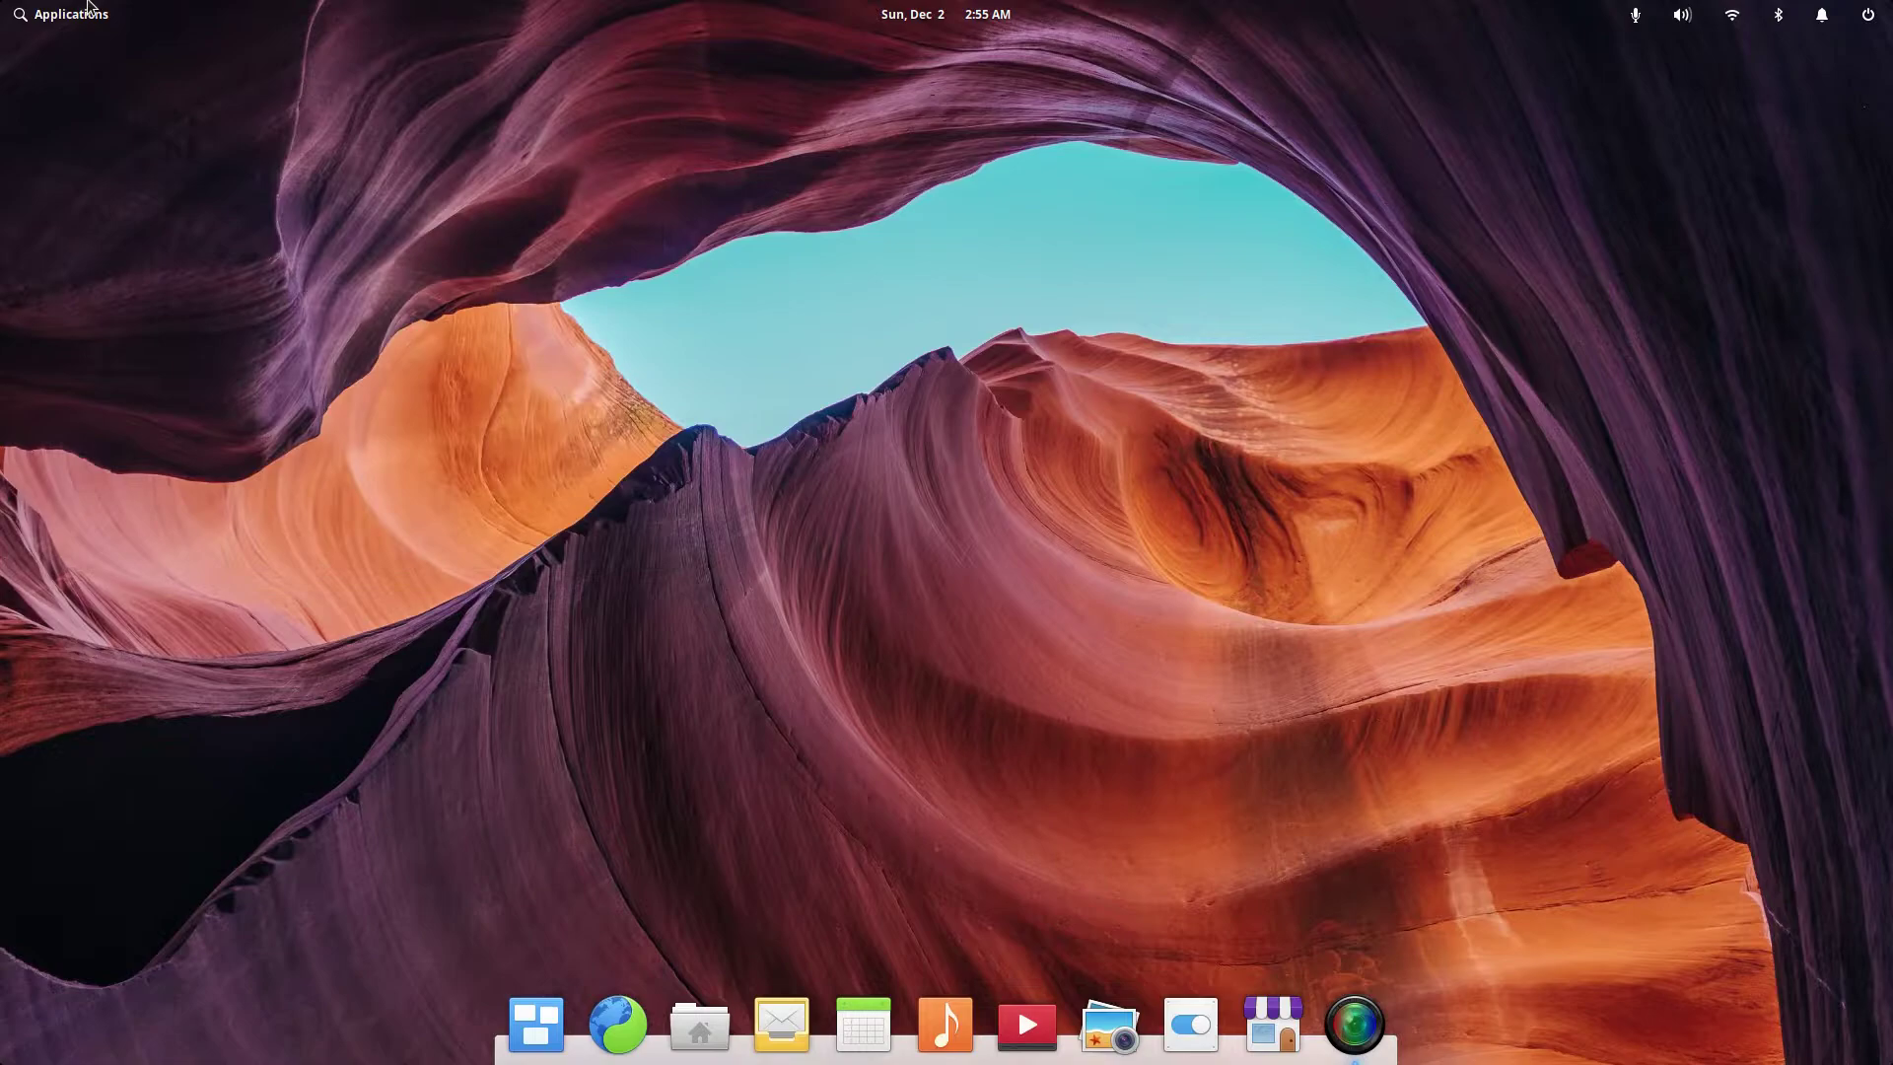
pyautogui.click(90, 14)
pyautogui.scroll(-1, 296, 223)
pyautogui.scroll(1, 296, 230)
pyautogui.scroll(-2, 296, 229)
pyautogui.scroll(2, 295, 229)
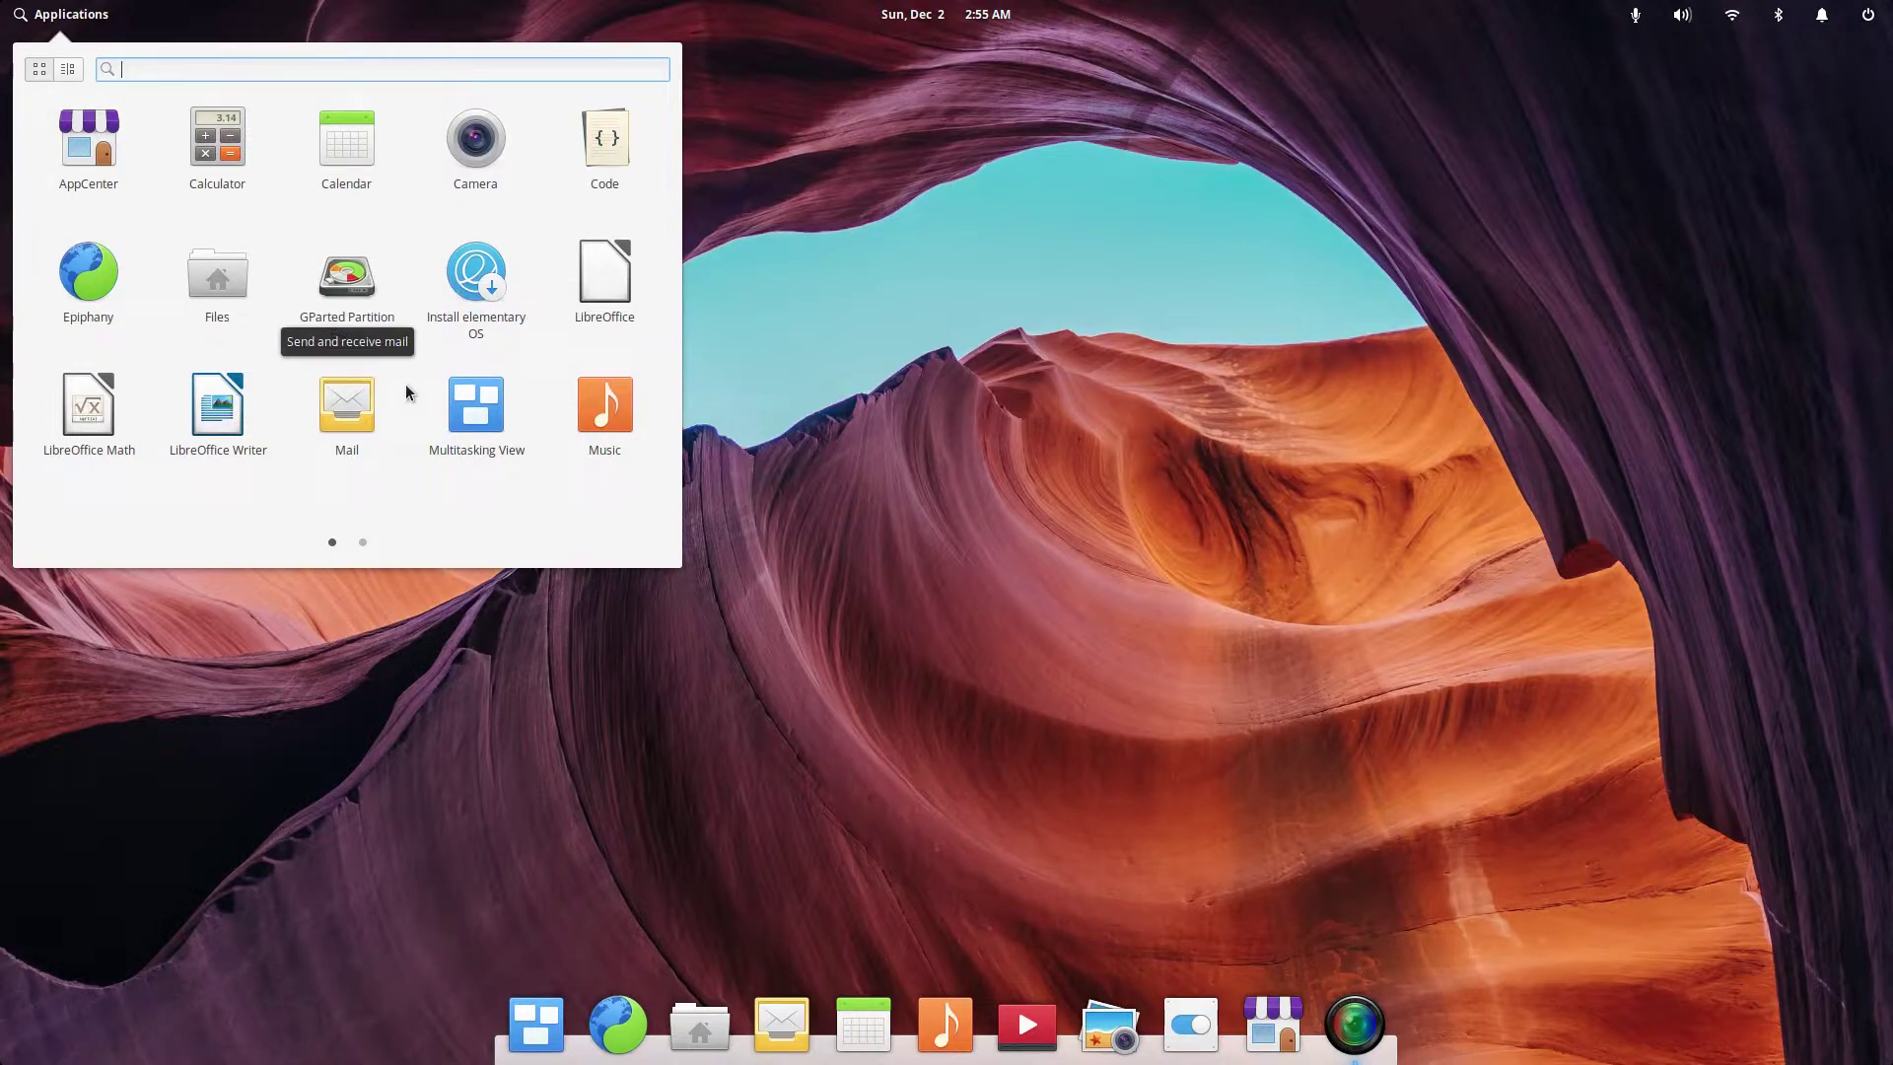
pyautogui.click(1145, 480)
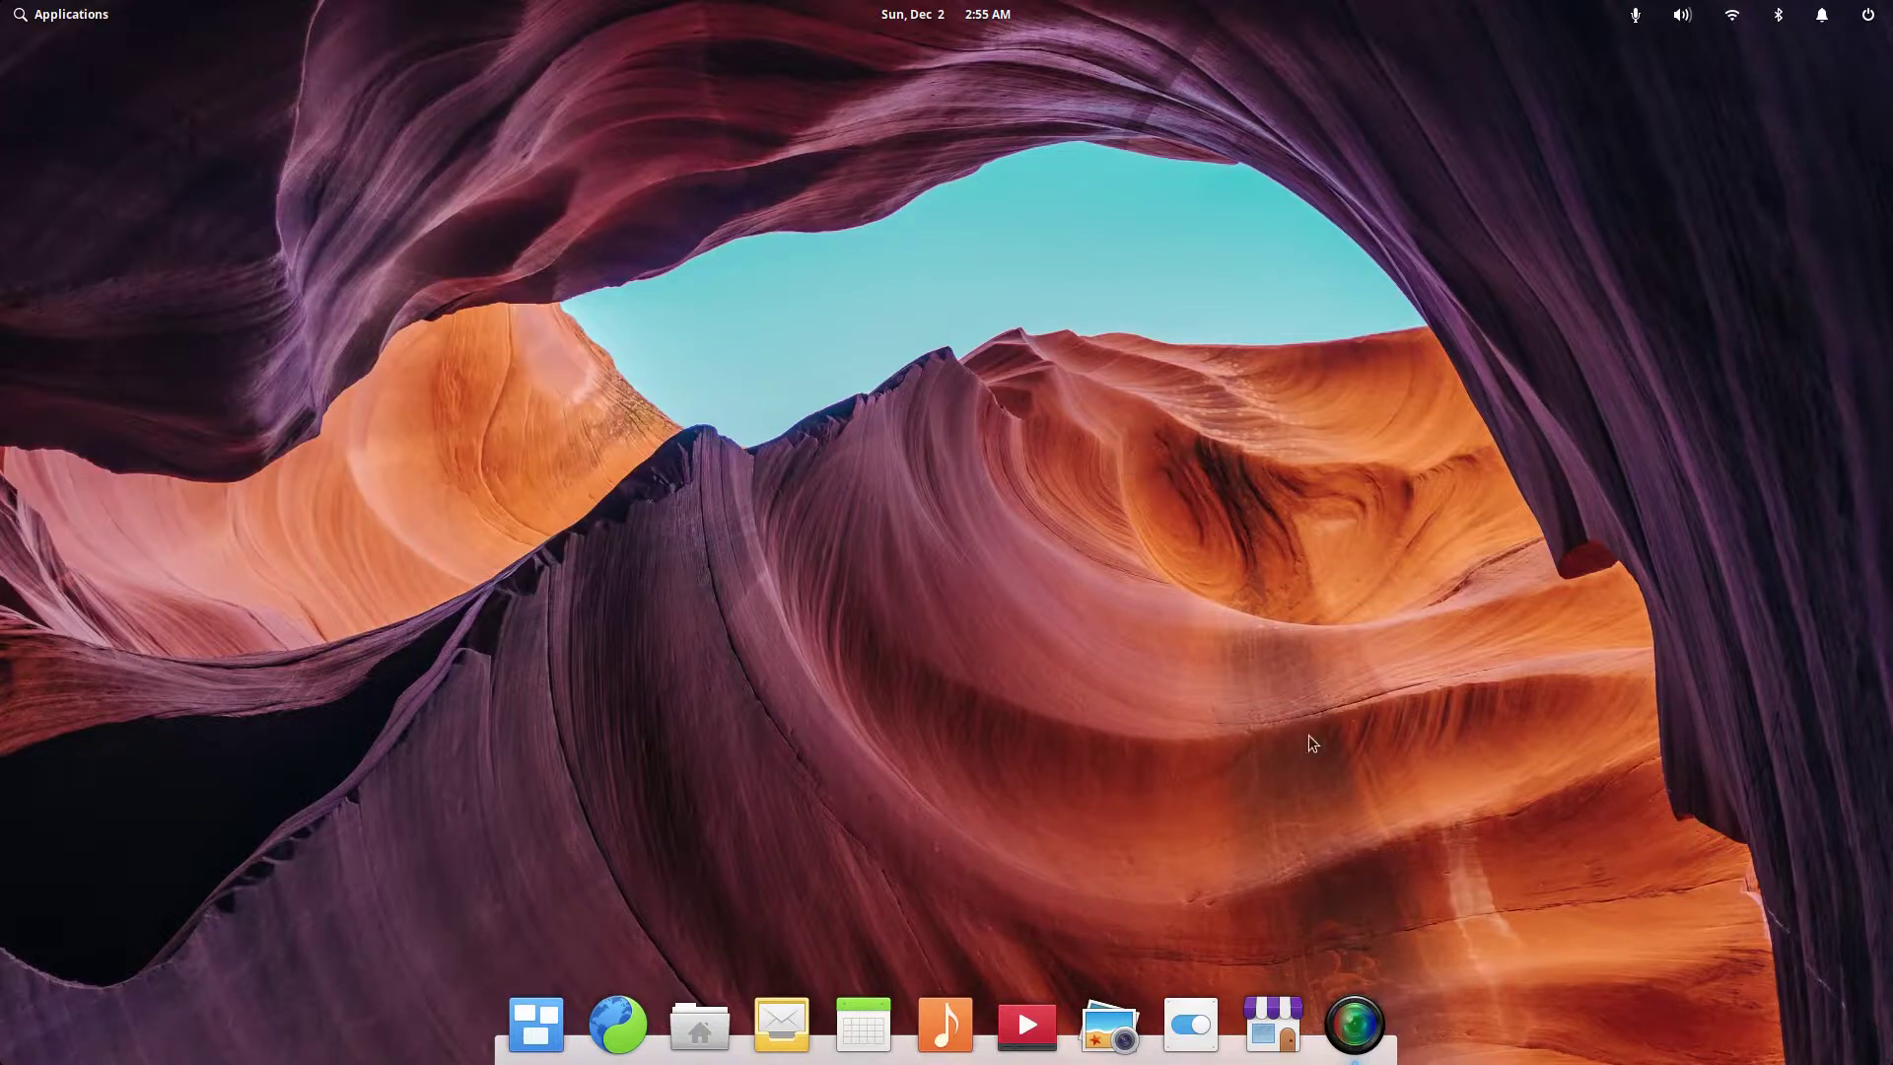
# - View AppCenter's home page maximized and restored, briefly open the application launcher over it, and close AppCenter
pyautogui.click(1274, 1026)
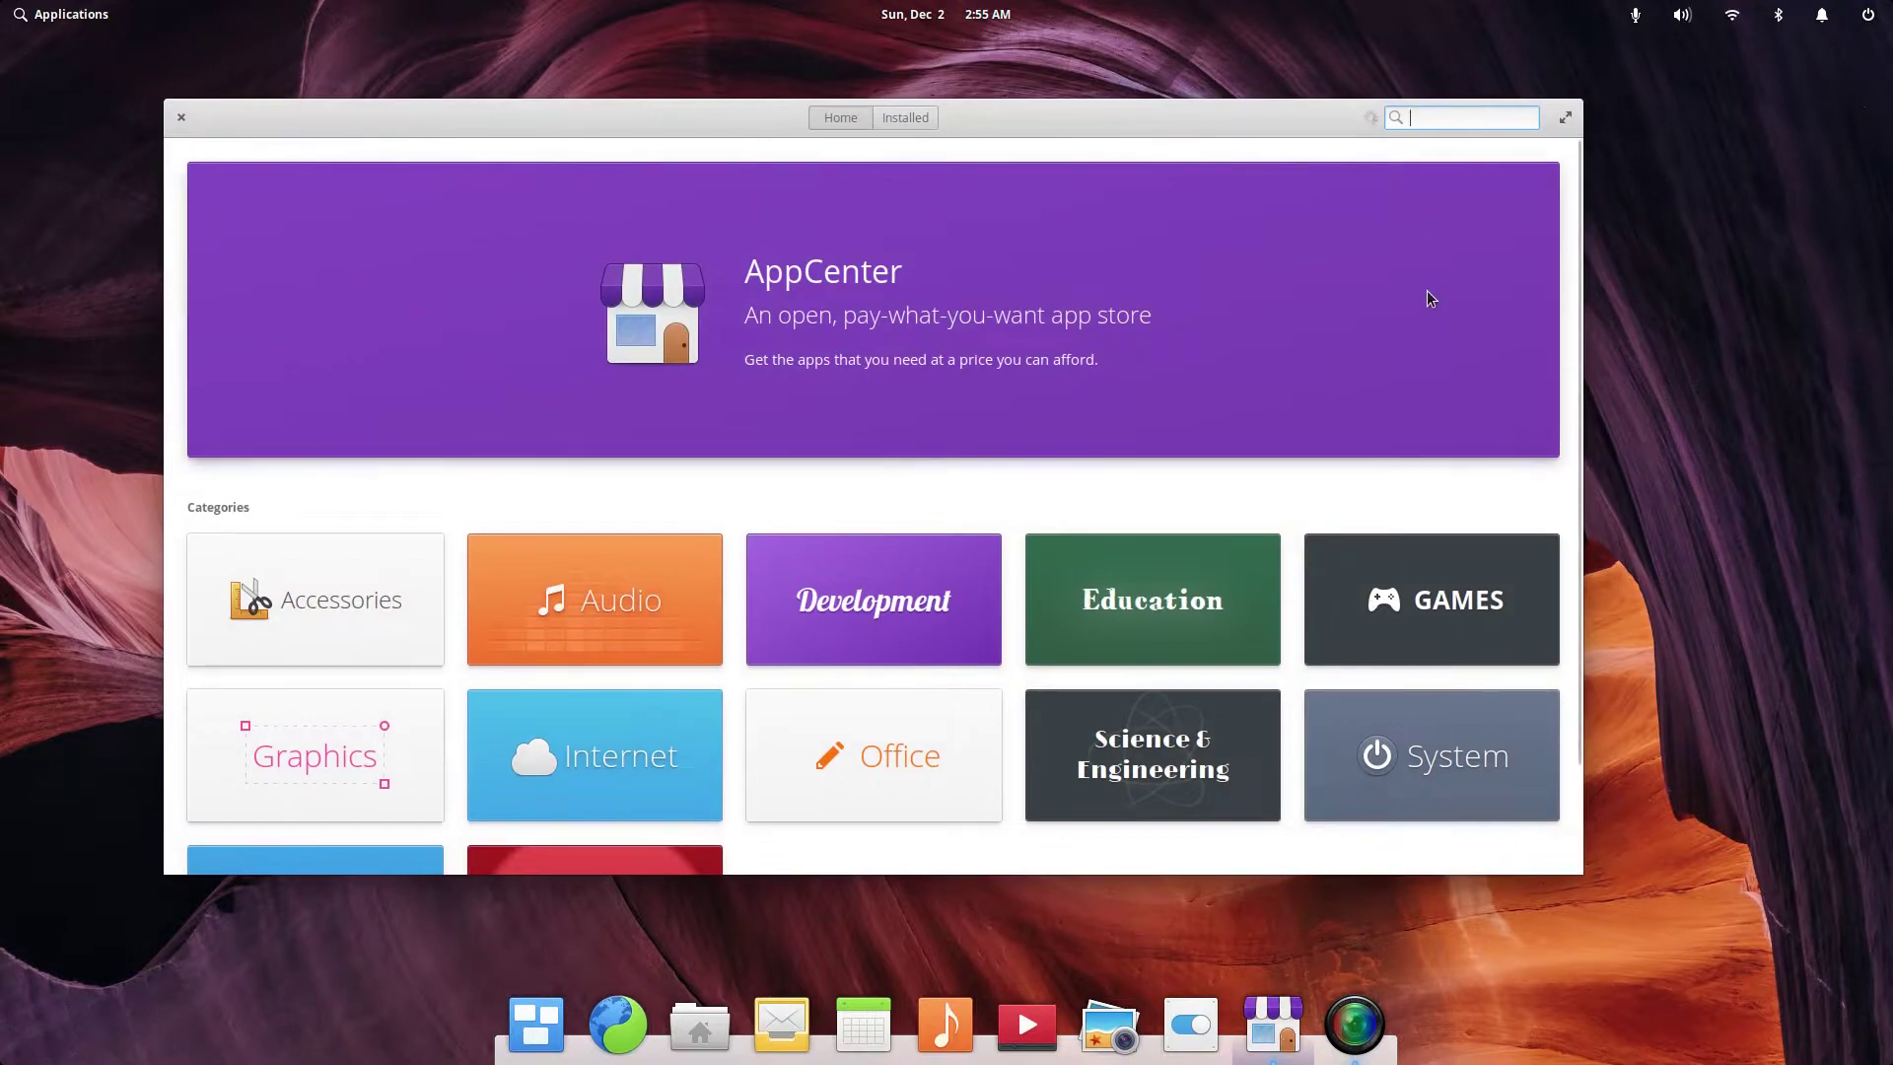
pyautogui.doubleClick(1268, 129)
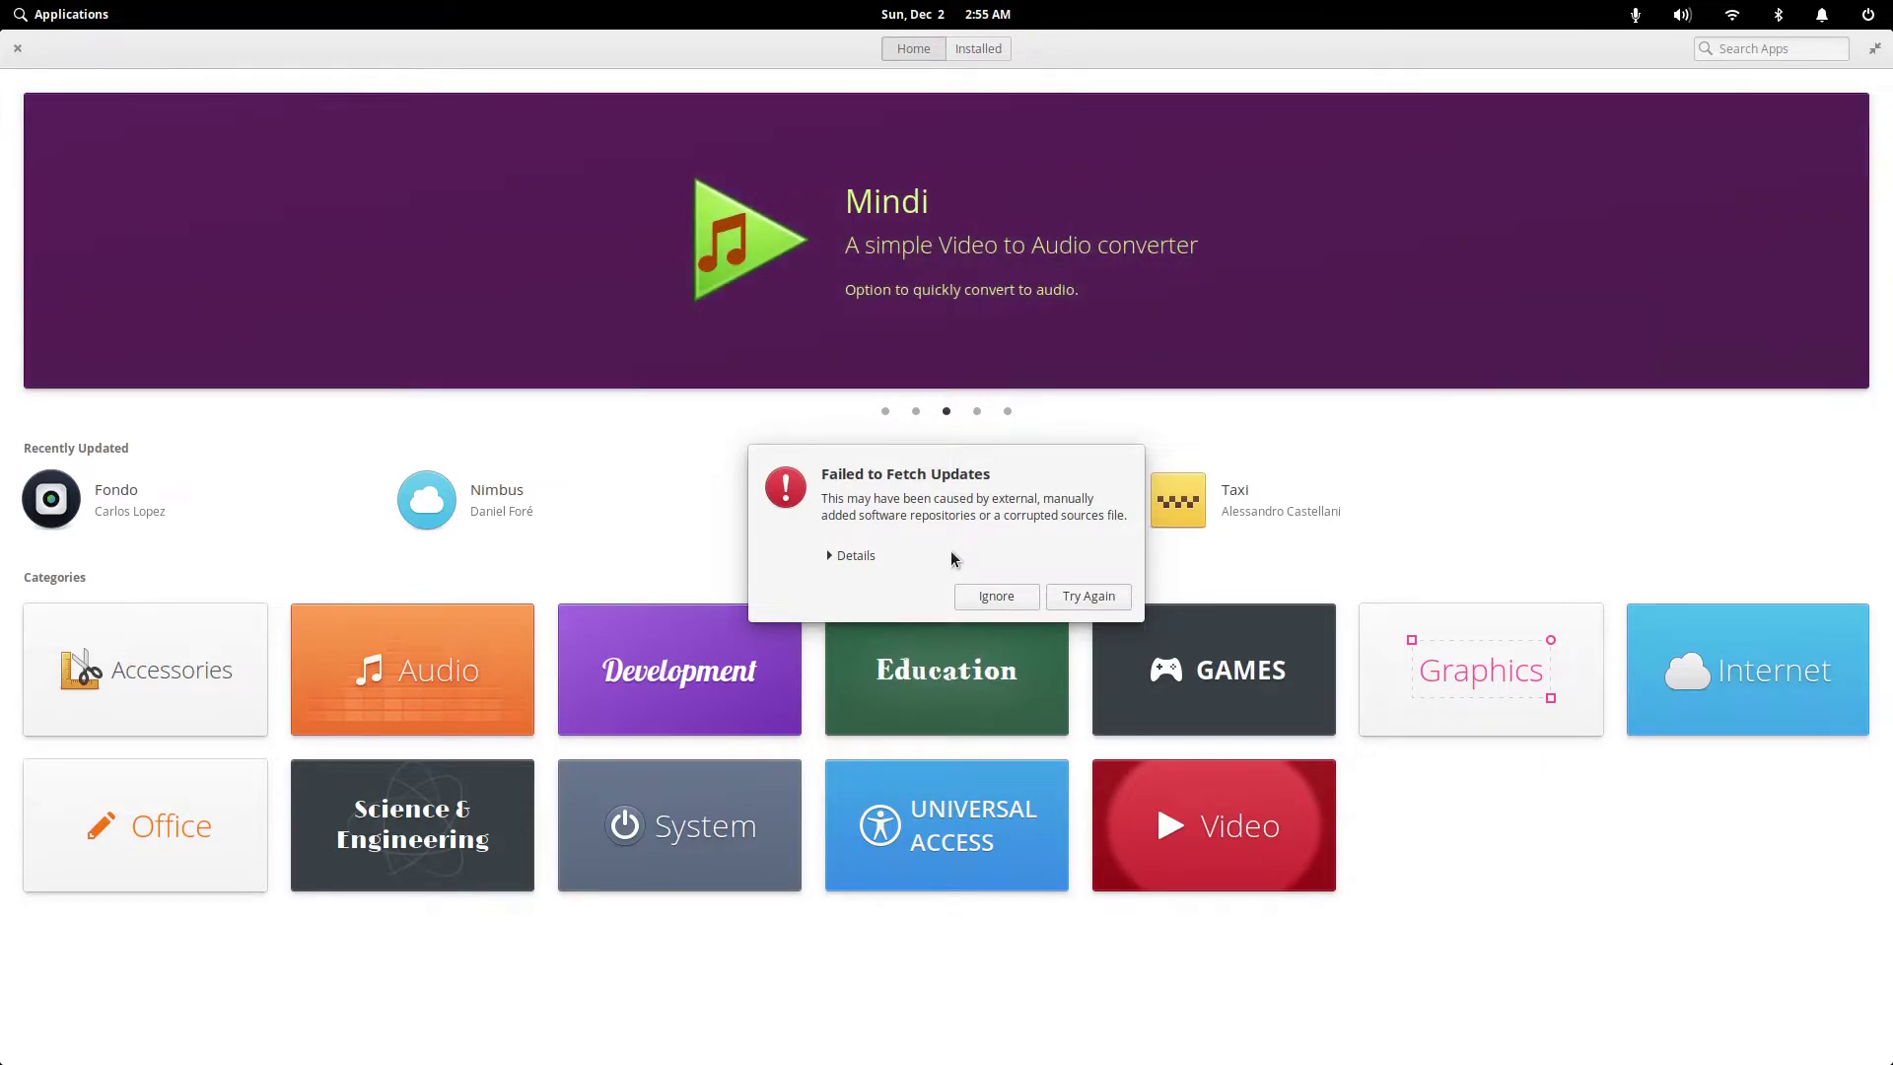
pyautogui.doubleClick(727, 59)
pyautogui.press('super')
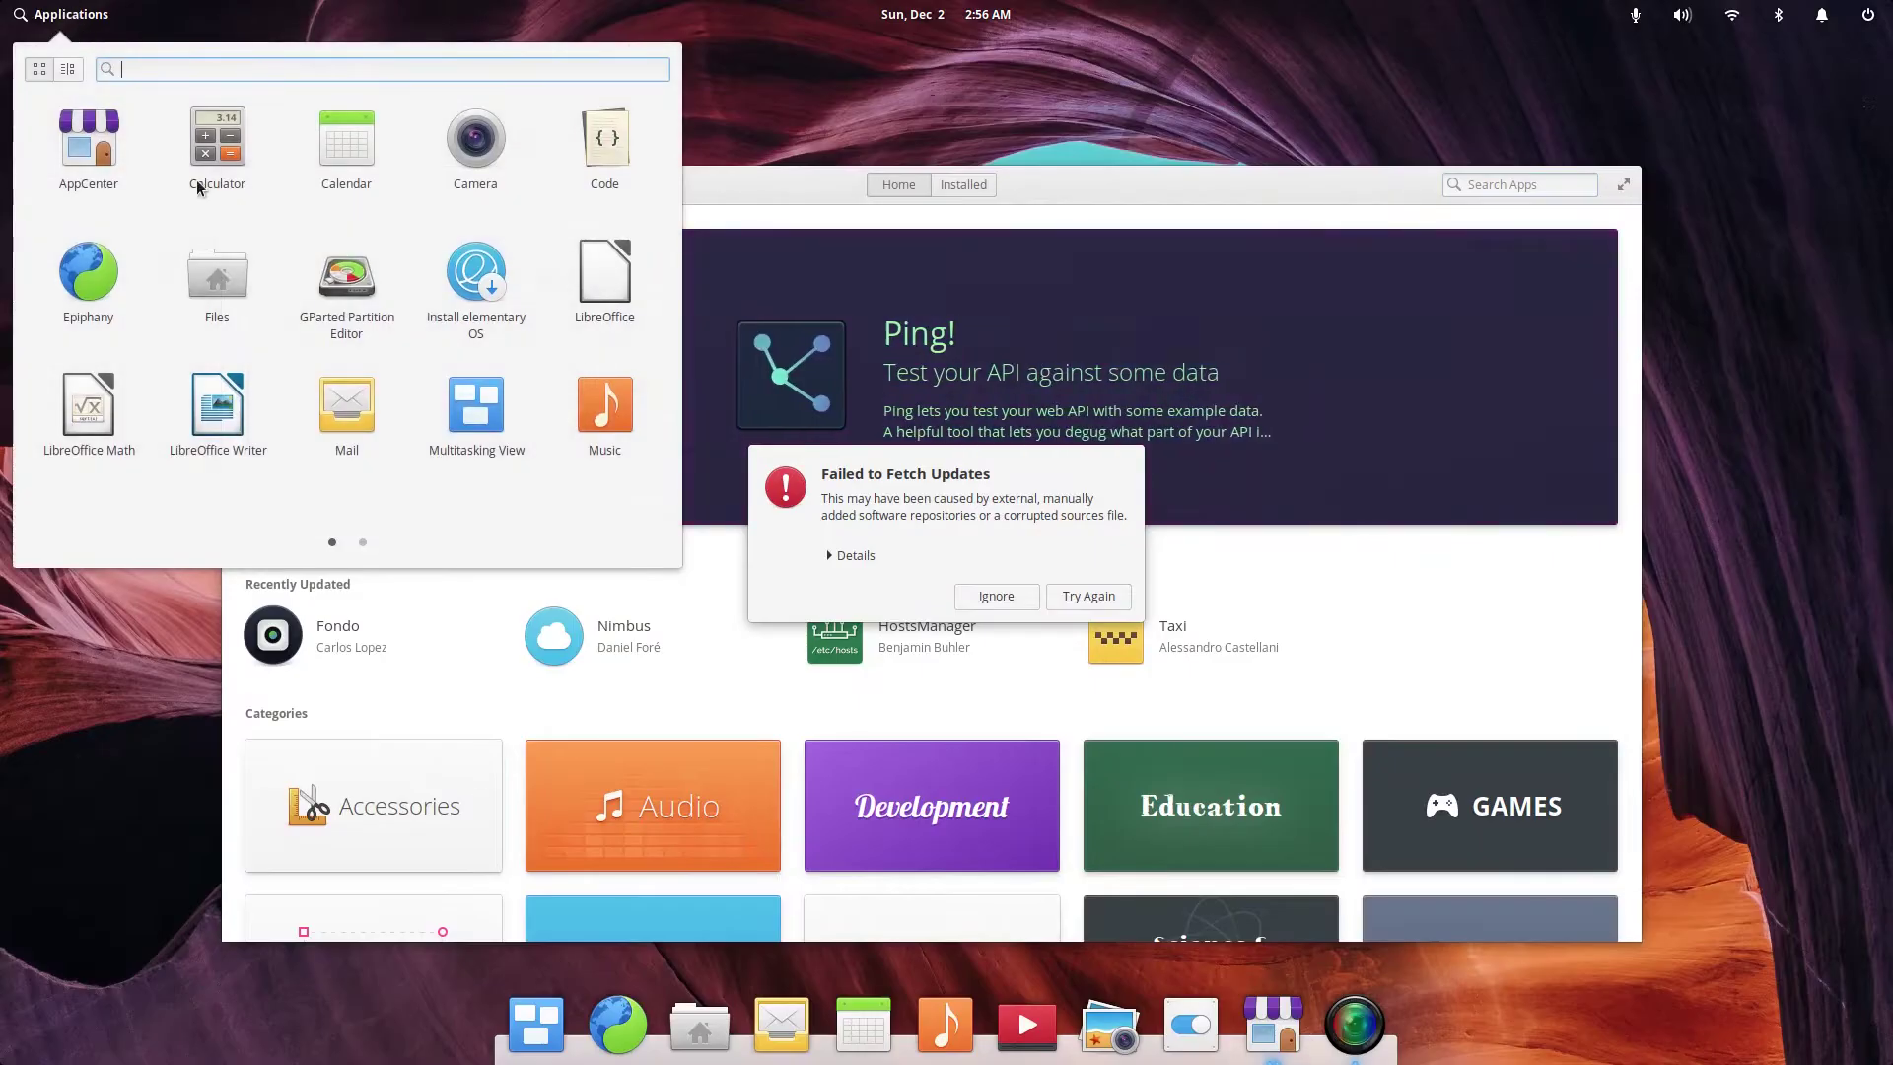
pyautogui.click(1140, 196)
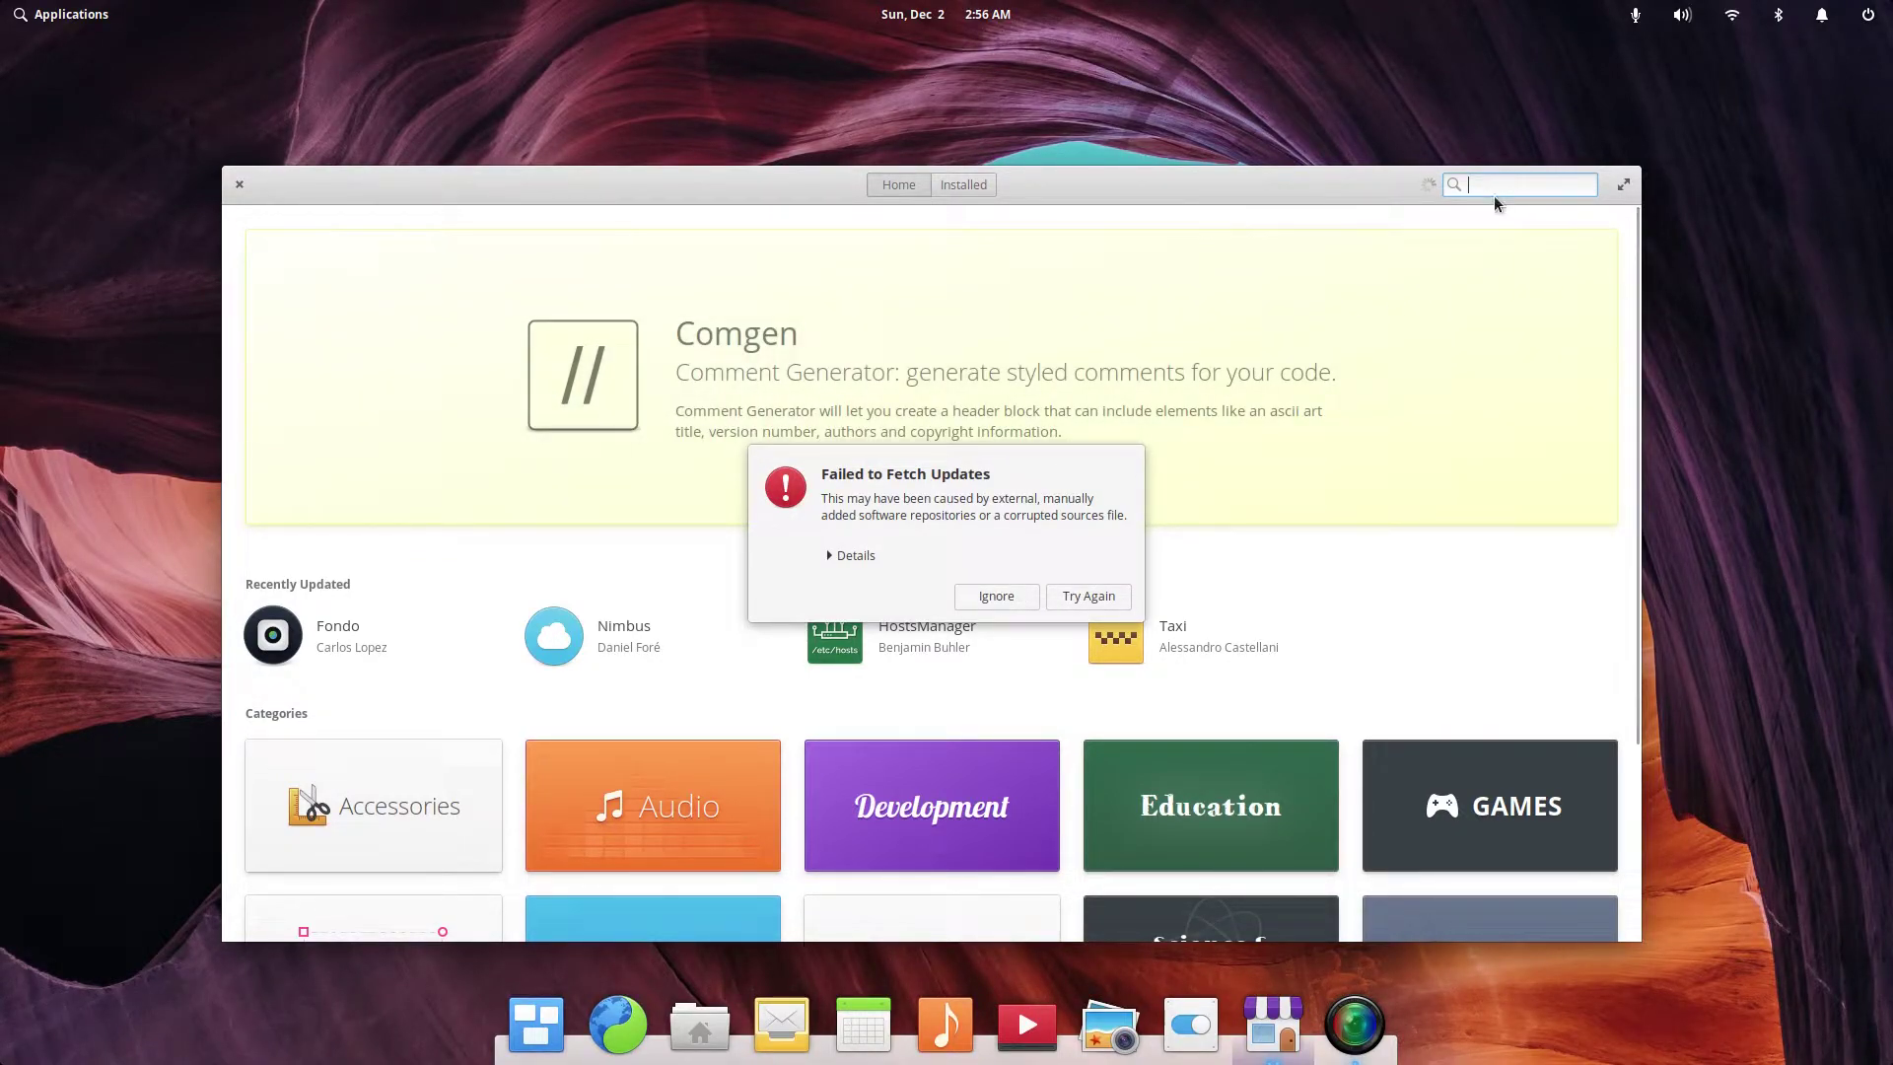
pyautogui.click(239, 183)
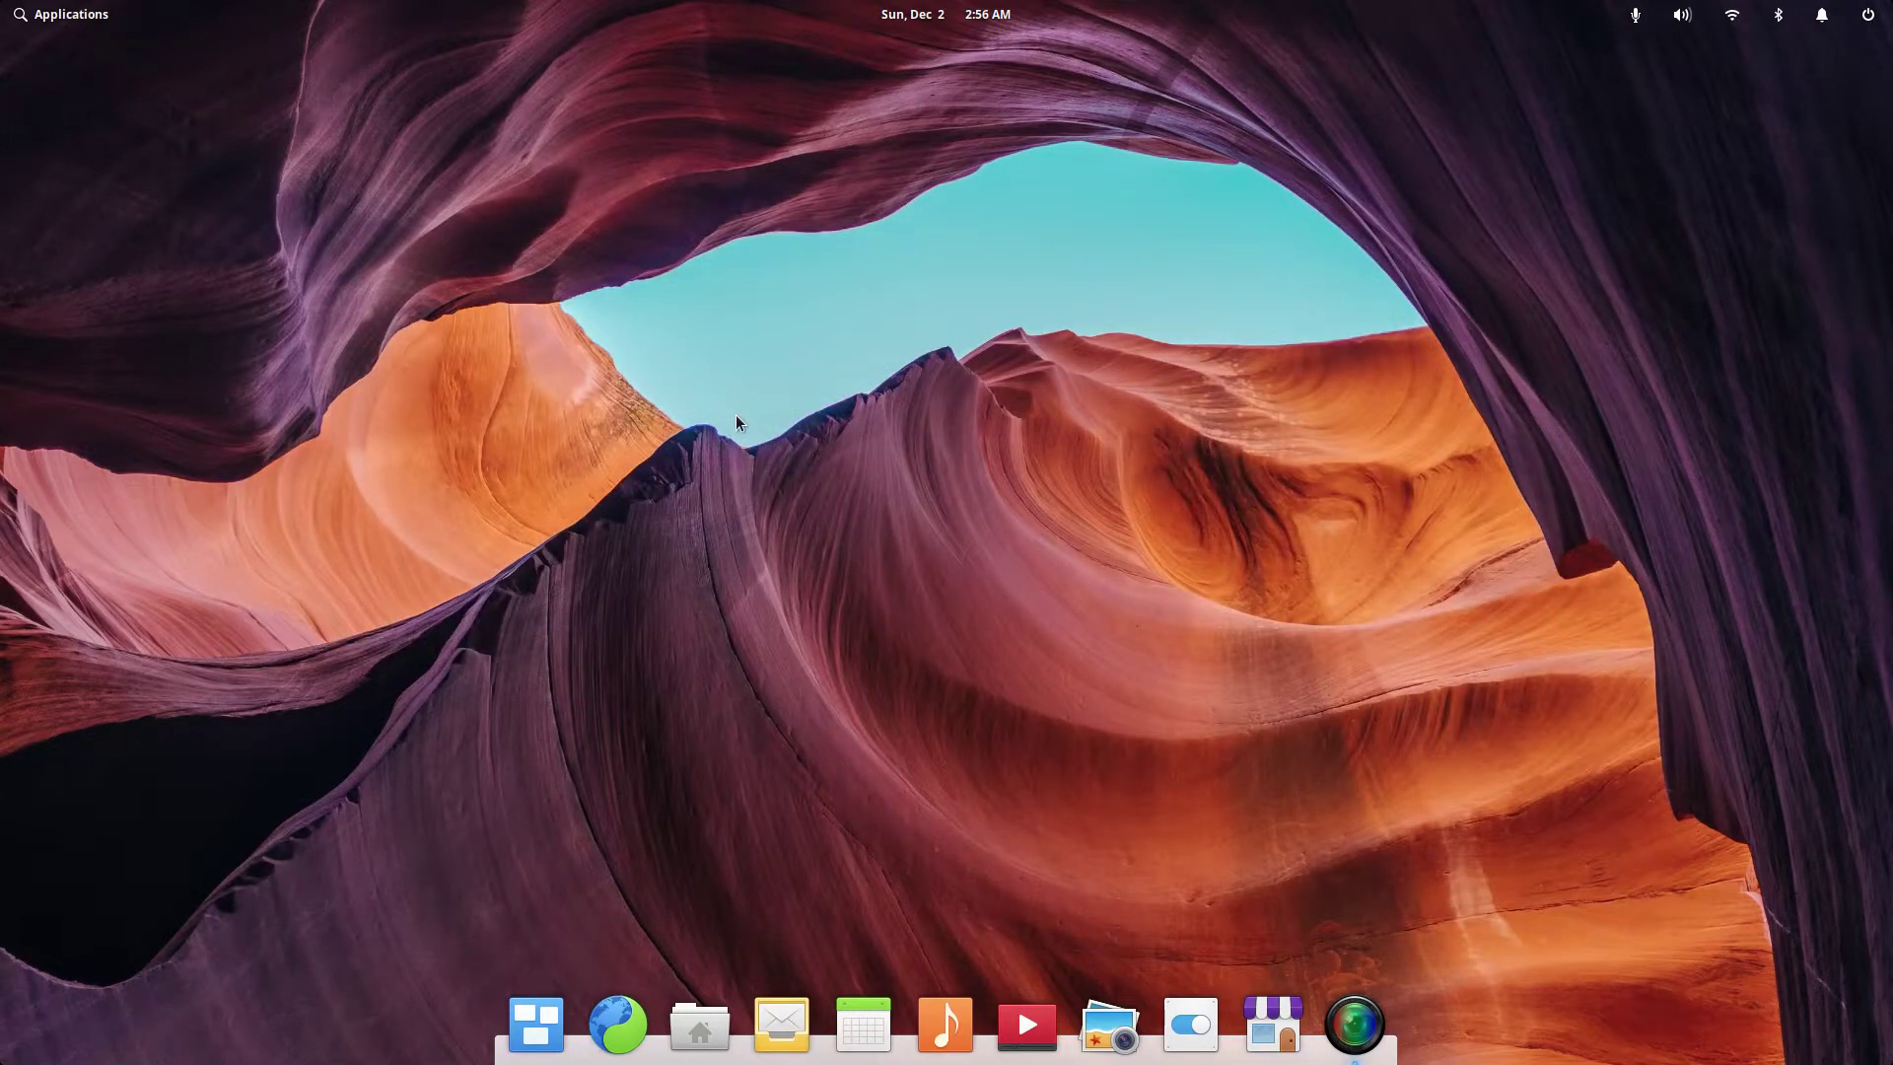
# - Remove the Videos and Music applications from the dock
pyautogui.rightClick(1017, 1032)
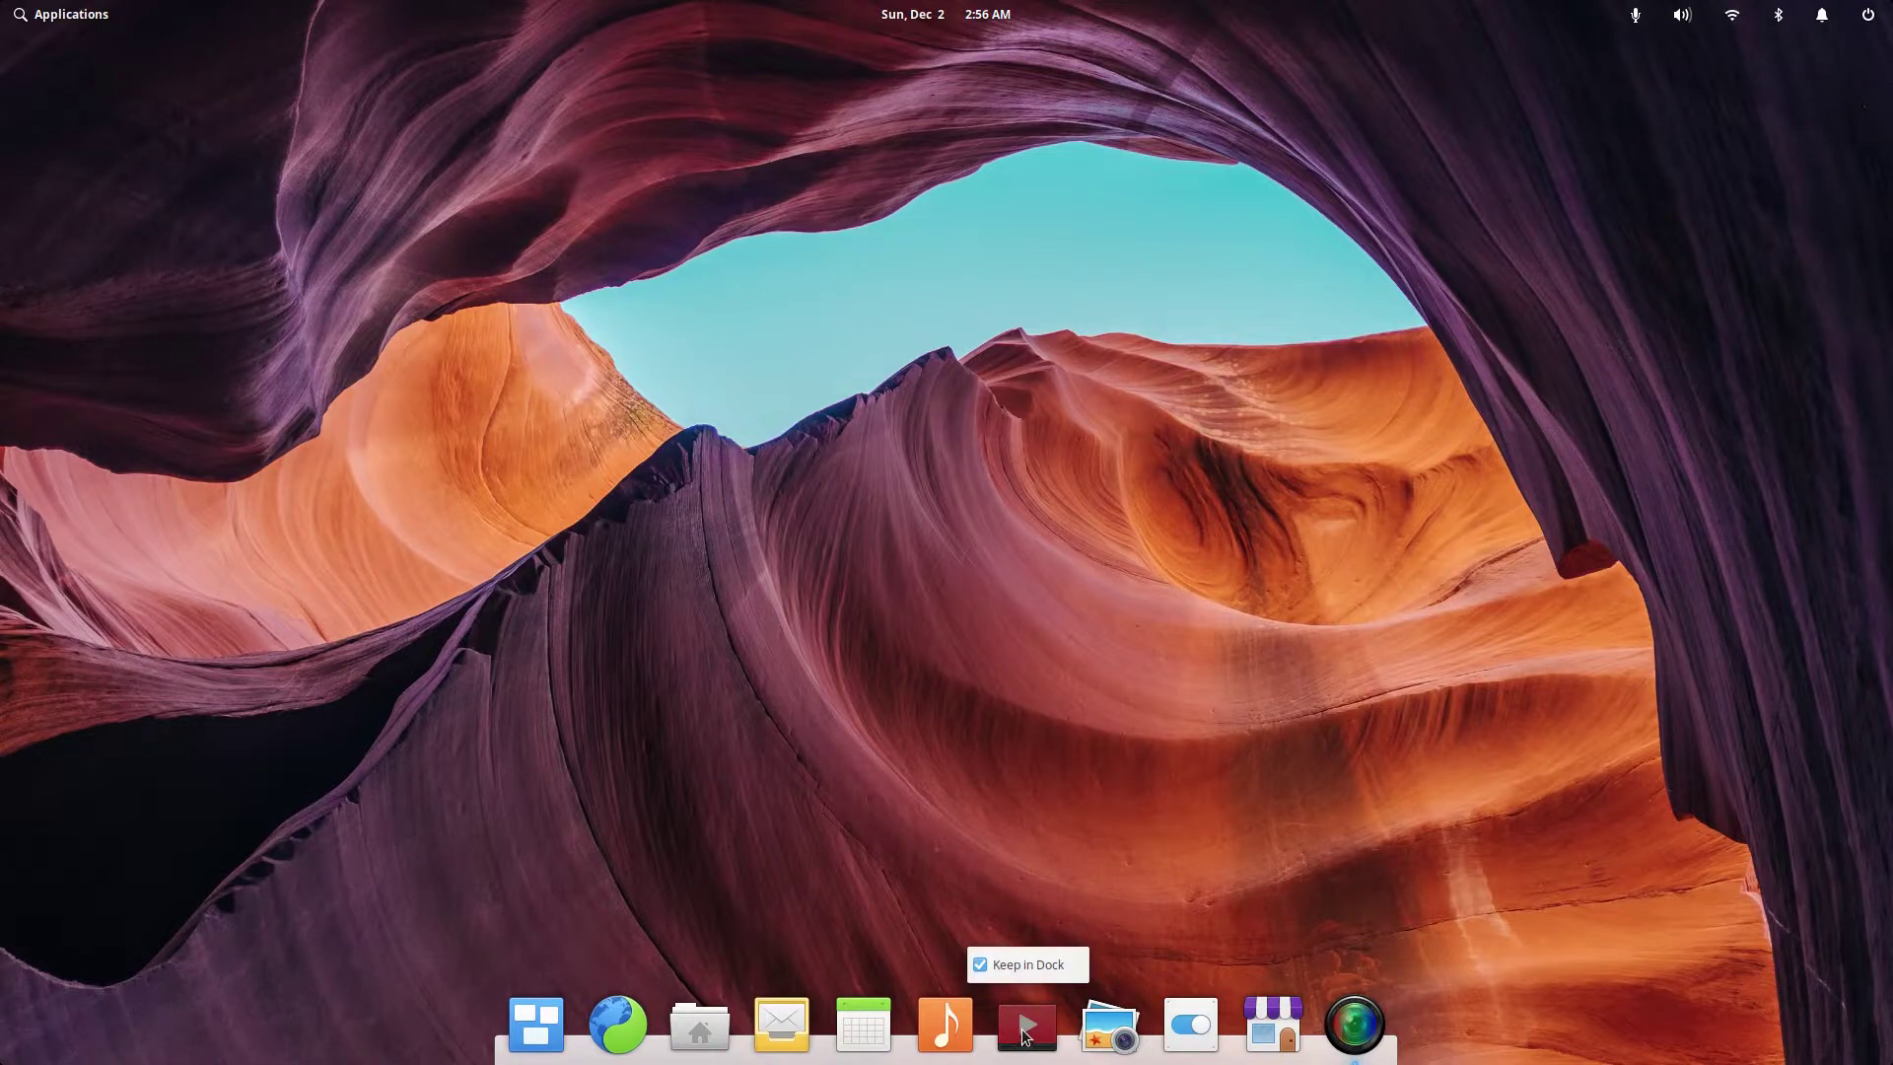
pyautogui.click(1037, 964)
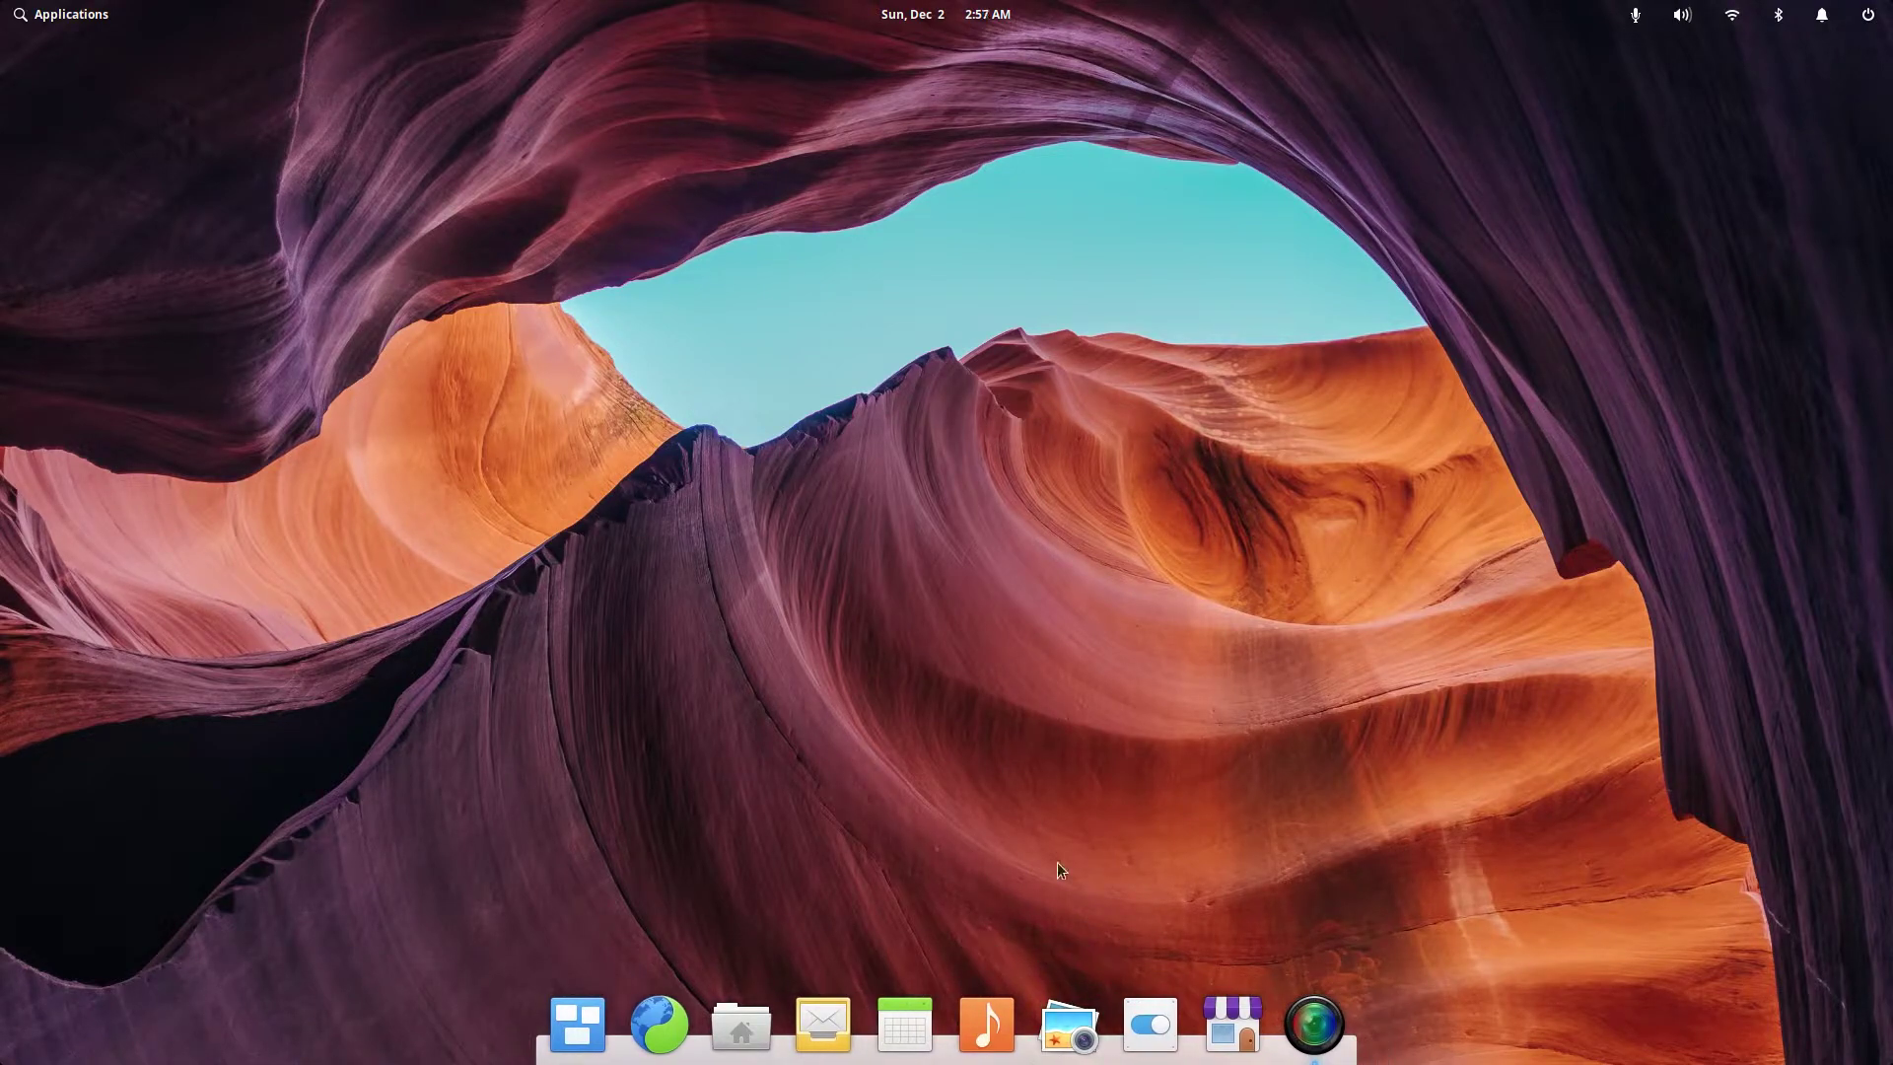
pyautogui.rightClick(977, 1025)
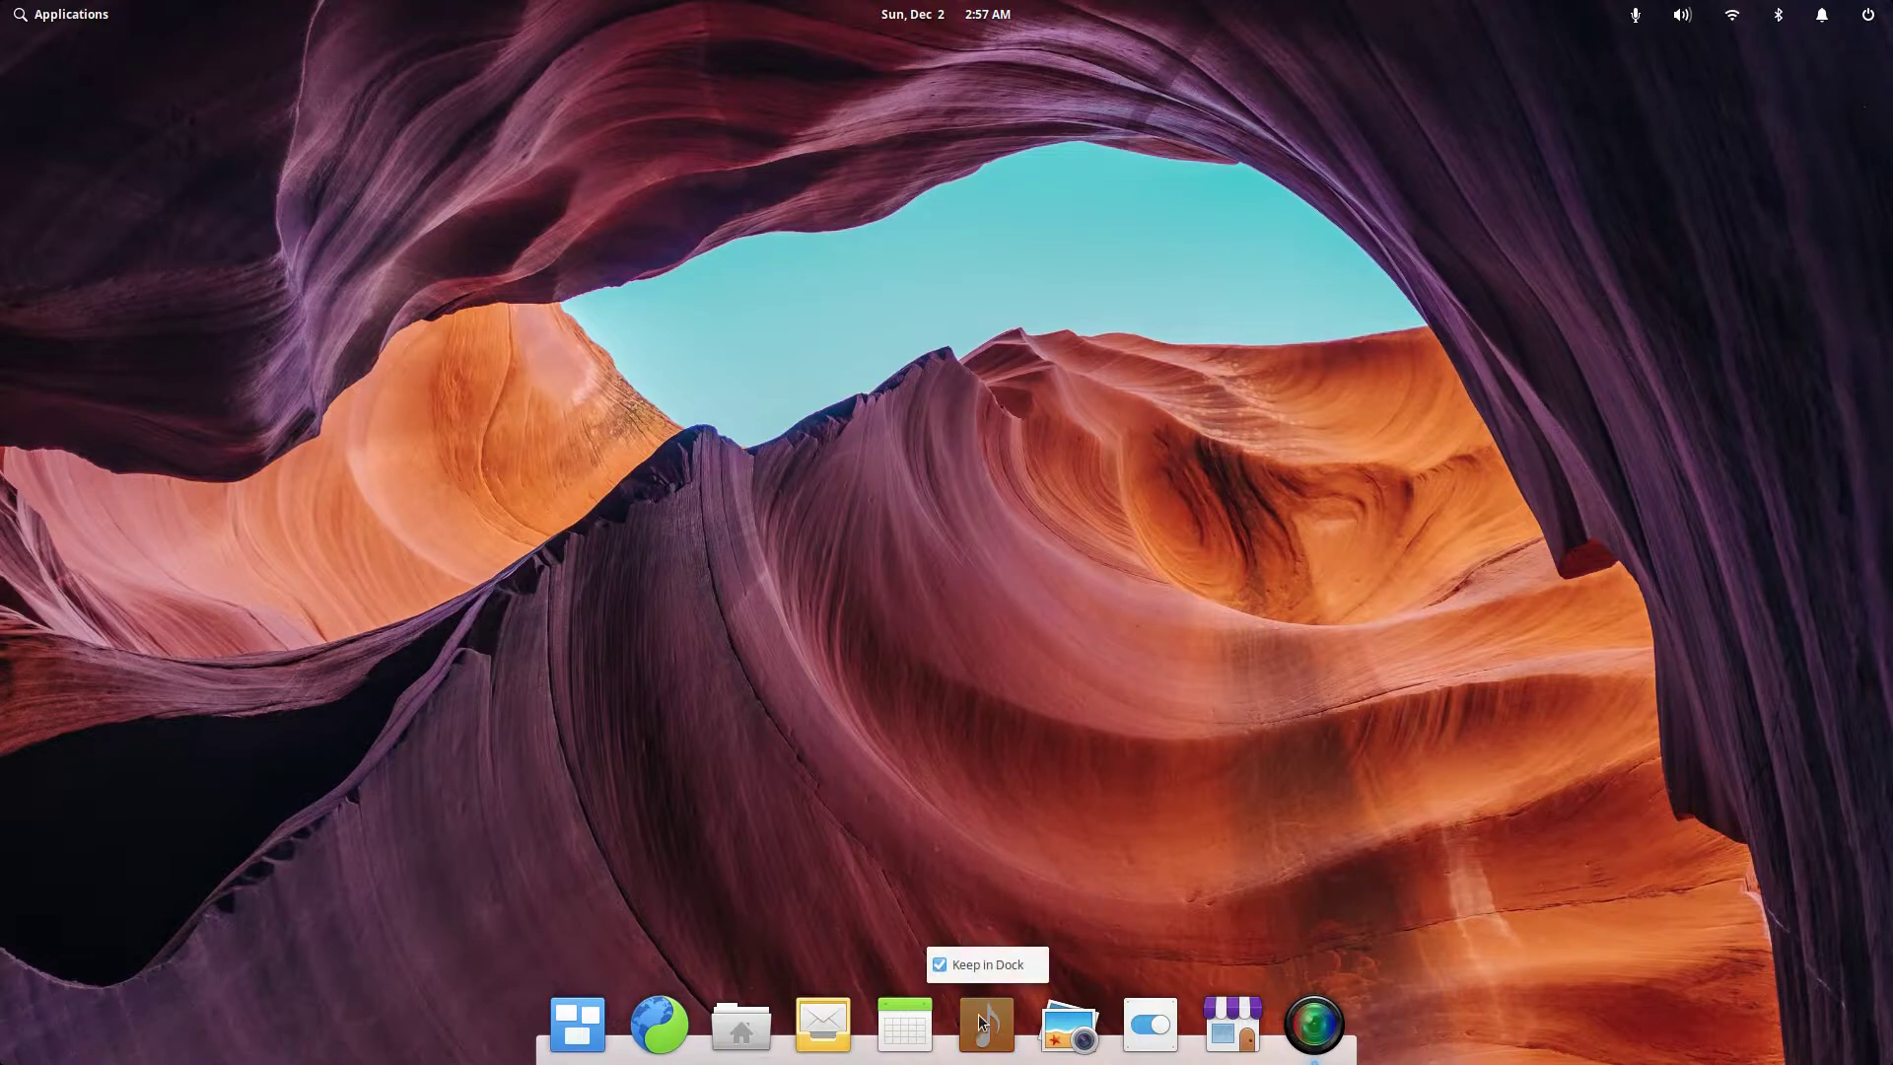
pyautogui.click(1008, 964)
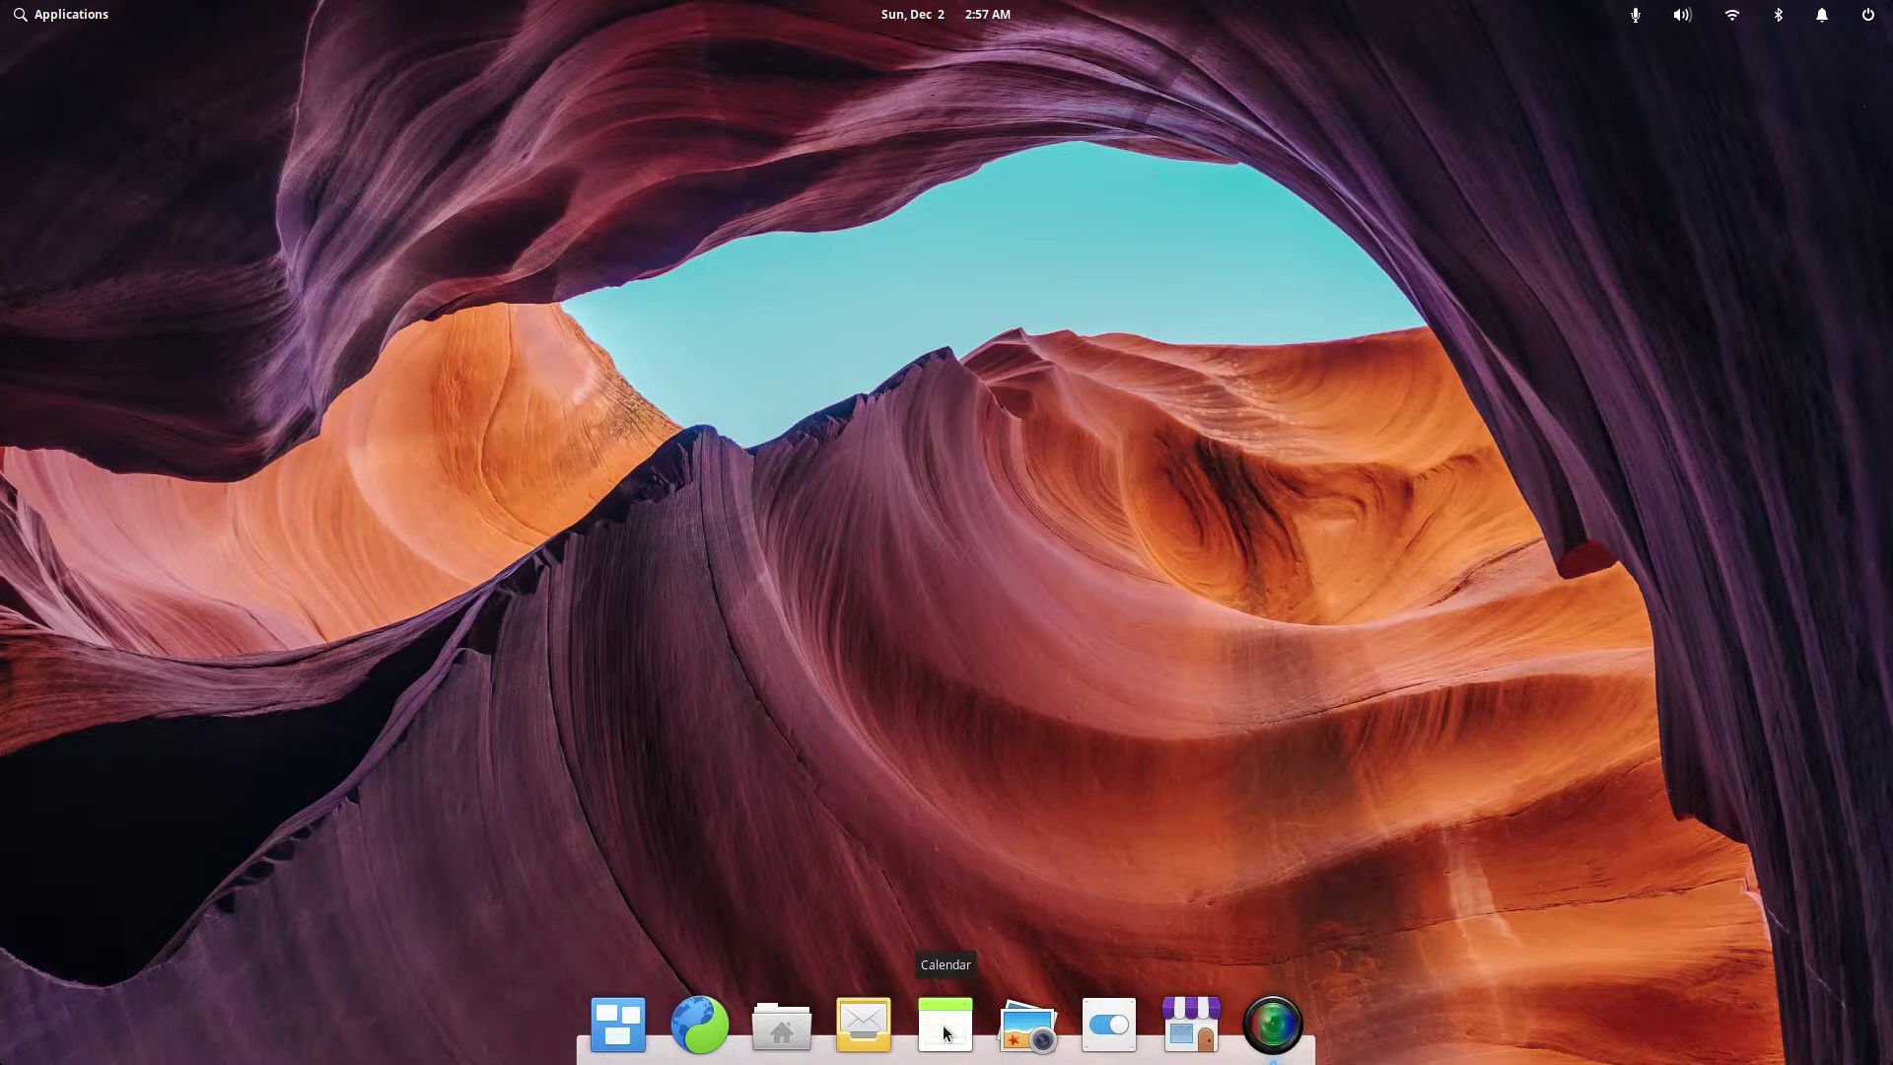
# - Check the panel's date calendar and the Calendar application, and remove Calendar from the dock
pyautogui.click(936, 14)
pyautogui.click(976, 195)
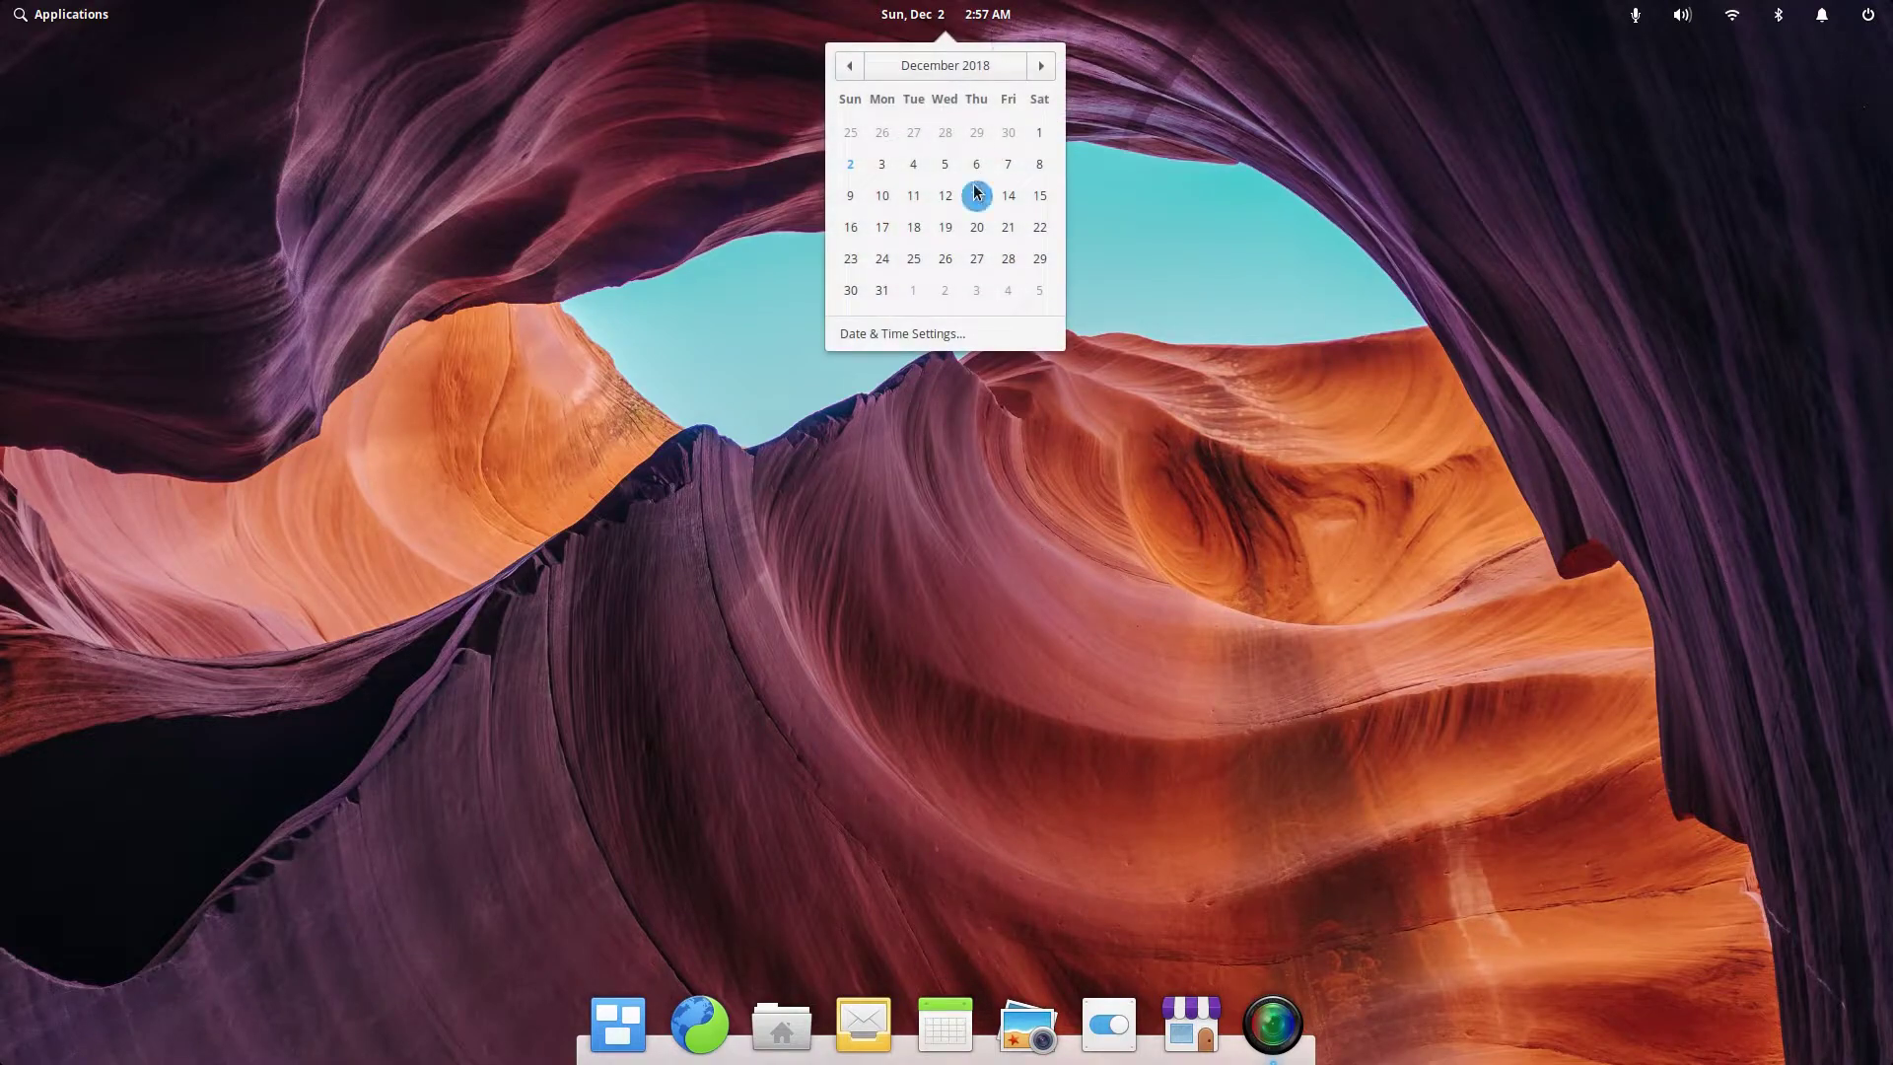
pyautogui.click(1150, 243)
pyautogui.click(945, 1026)
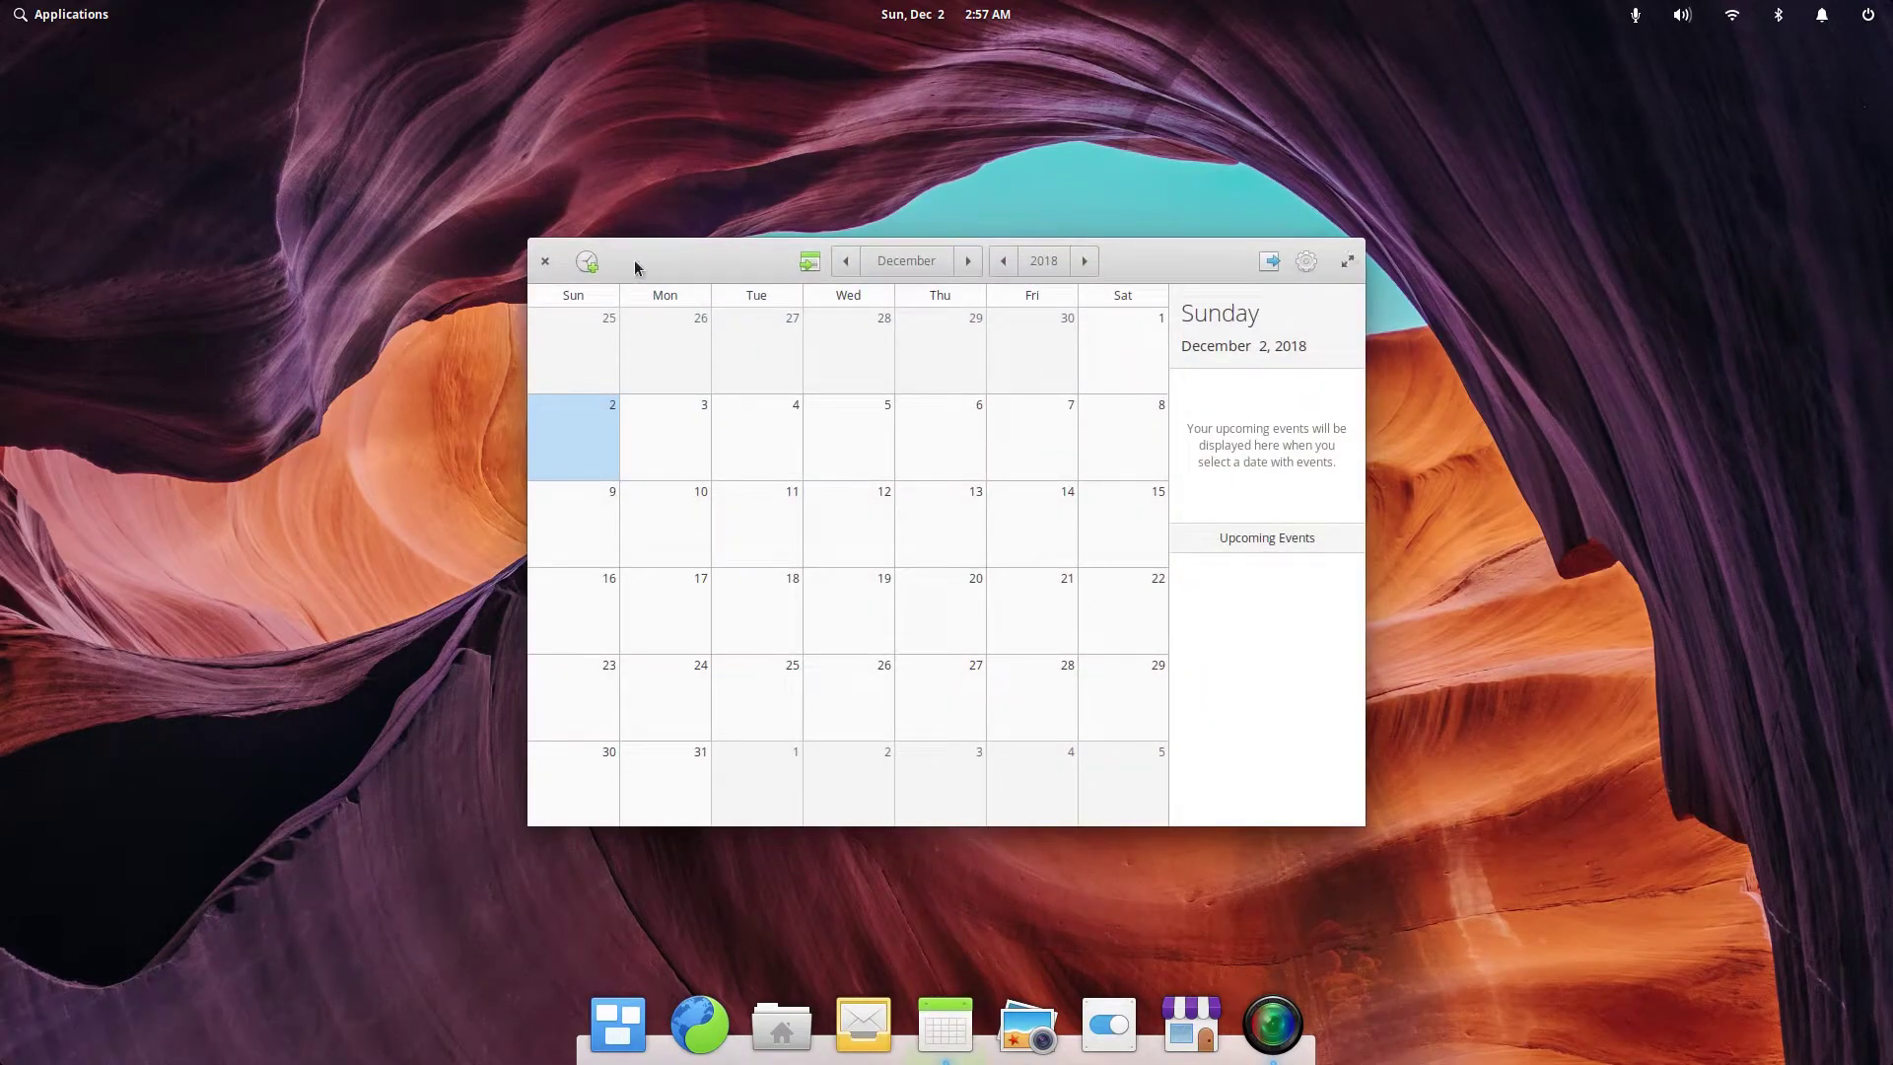
pyautogui.click(544, 260)
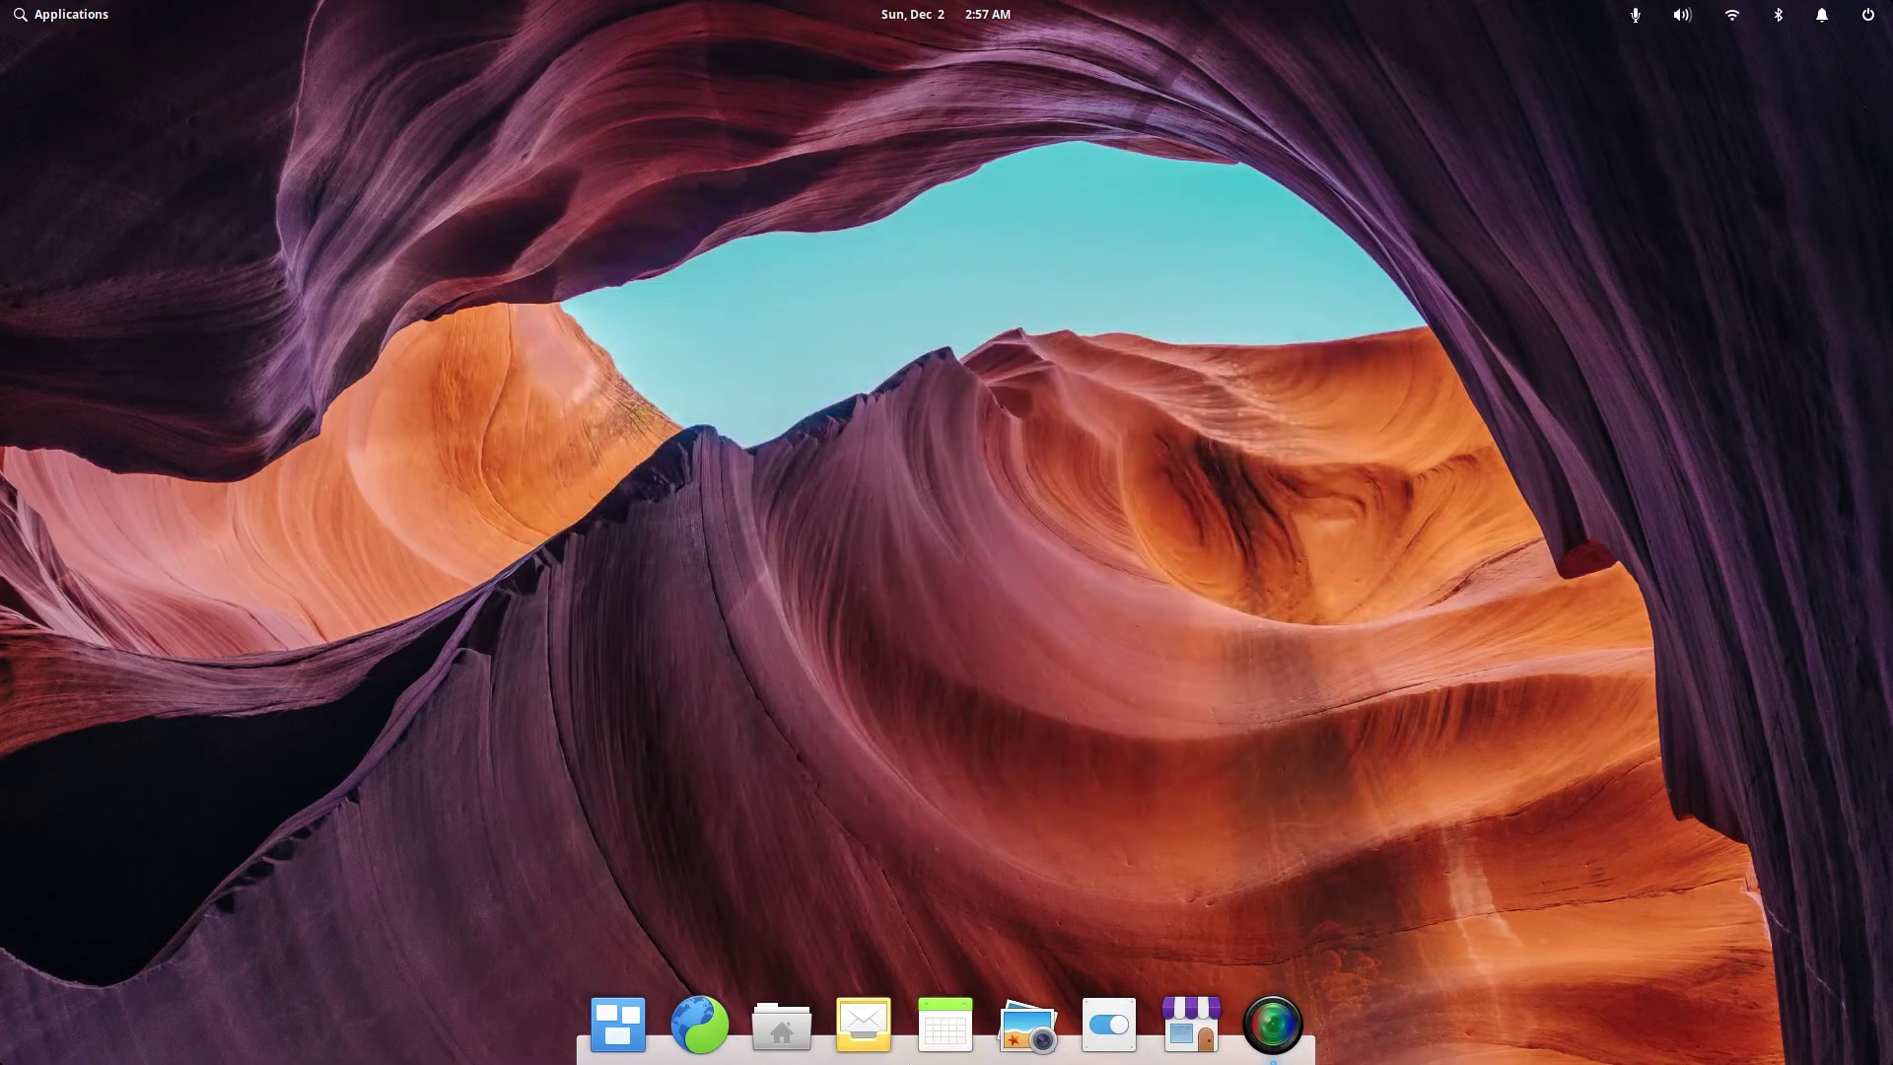
pyautogui.rightClick(948, 1052)
pyautogui.click(965, 959)
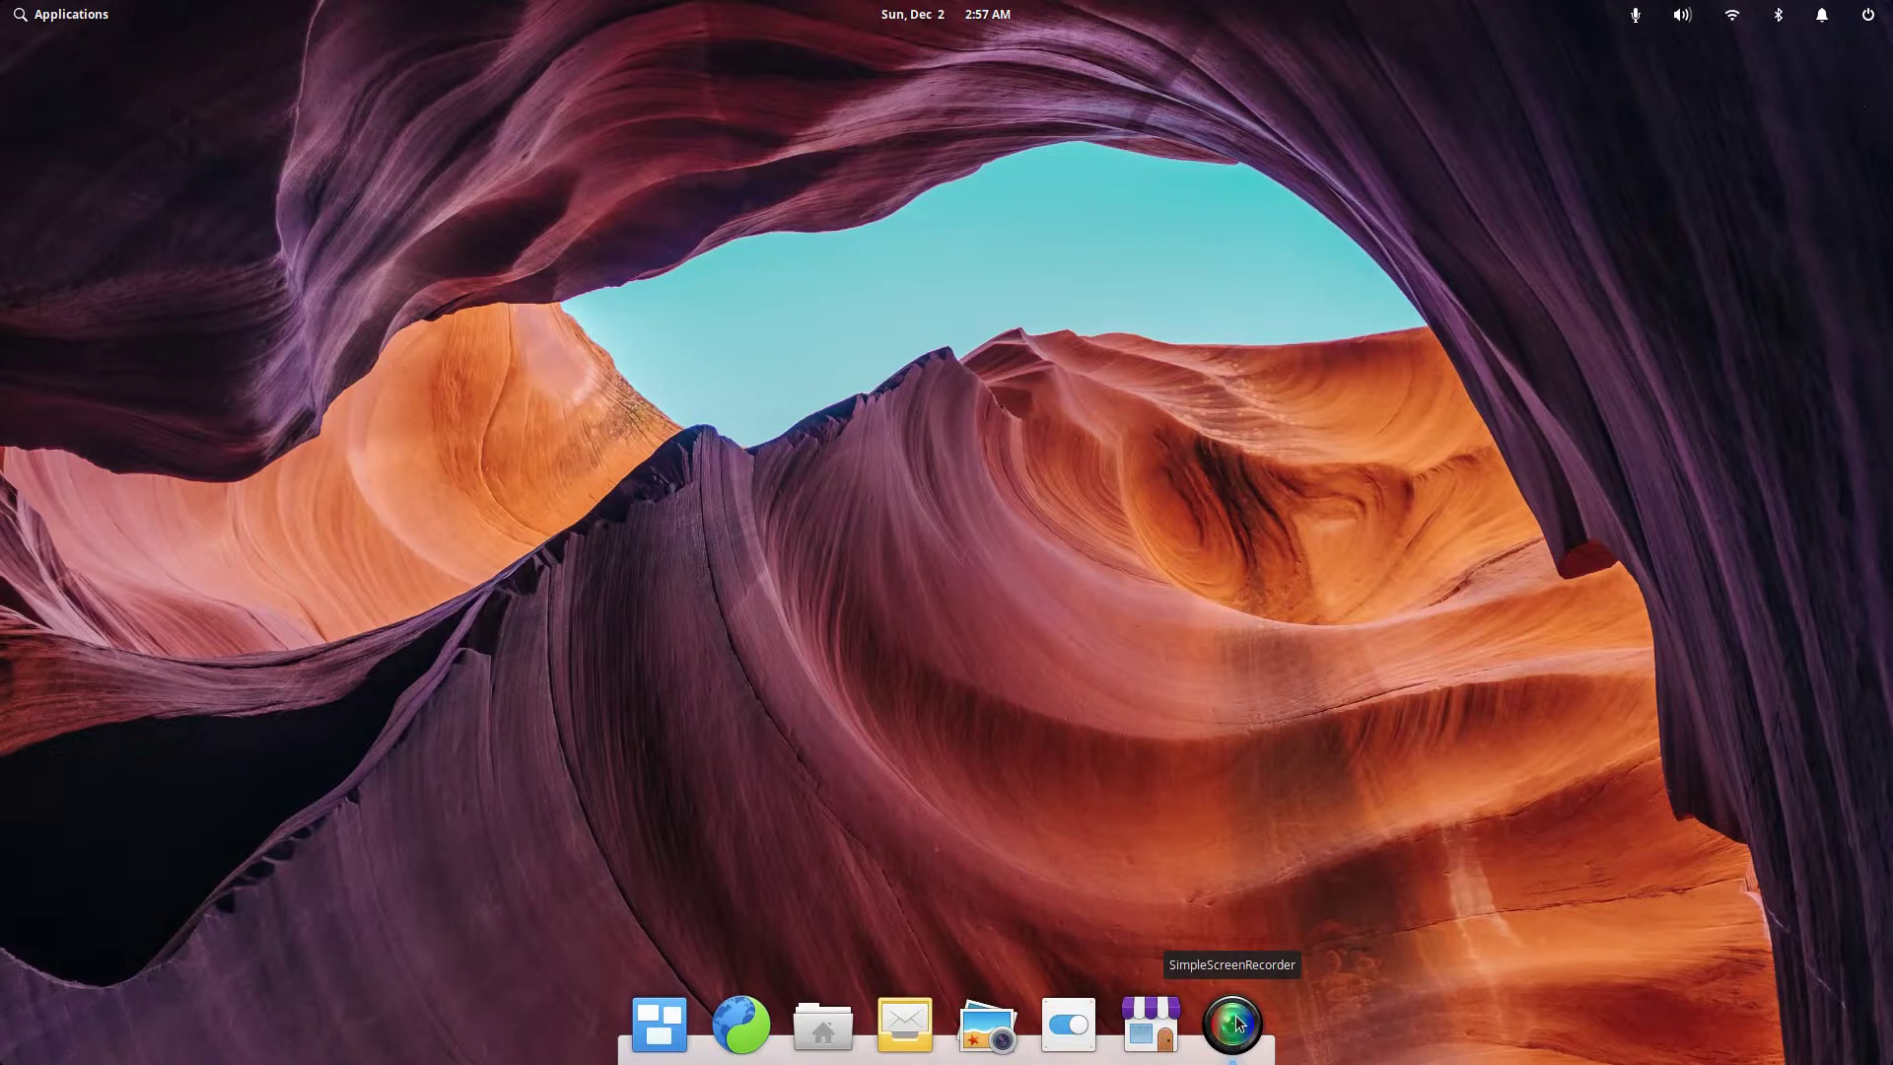
# - Review the Wallpaper, Dock and Hot Corners pages of the Desktop system settings in a maximized window, and restore the window
pyautogui.click(1072, 1004)
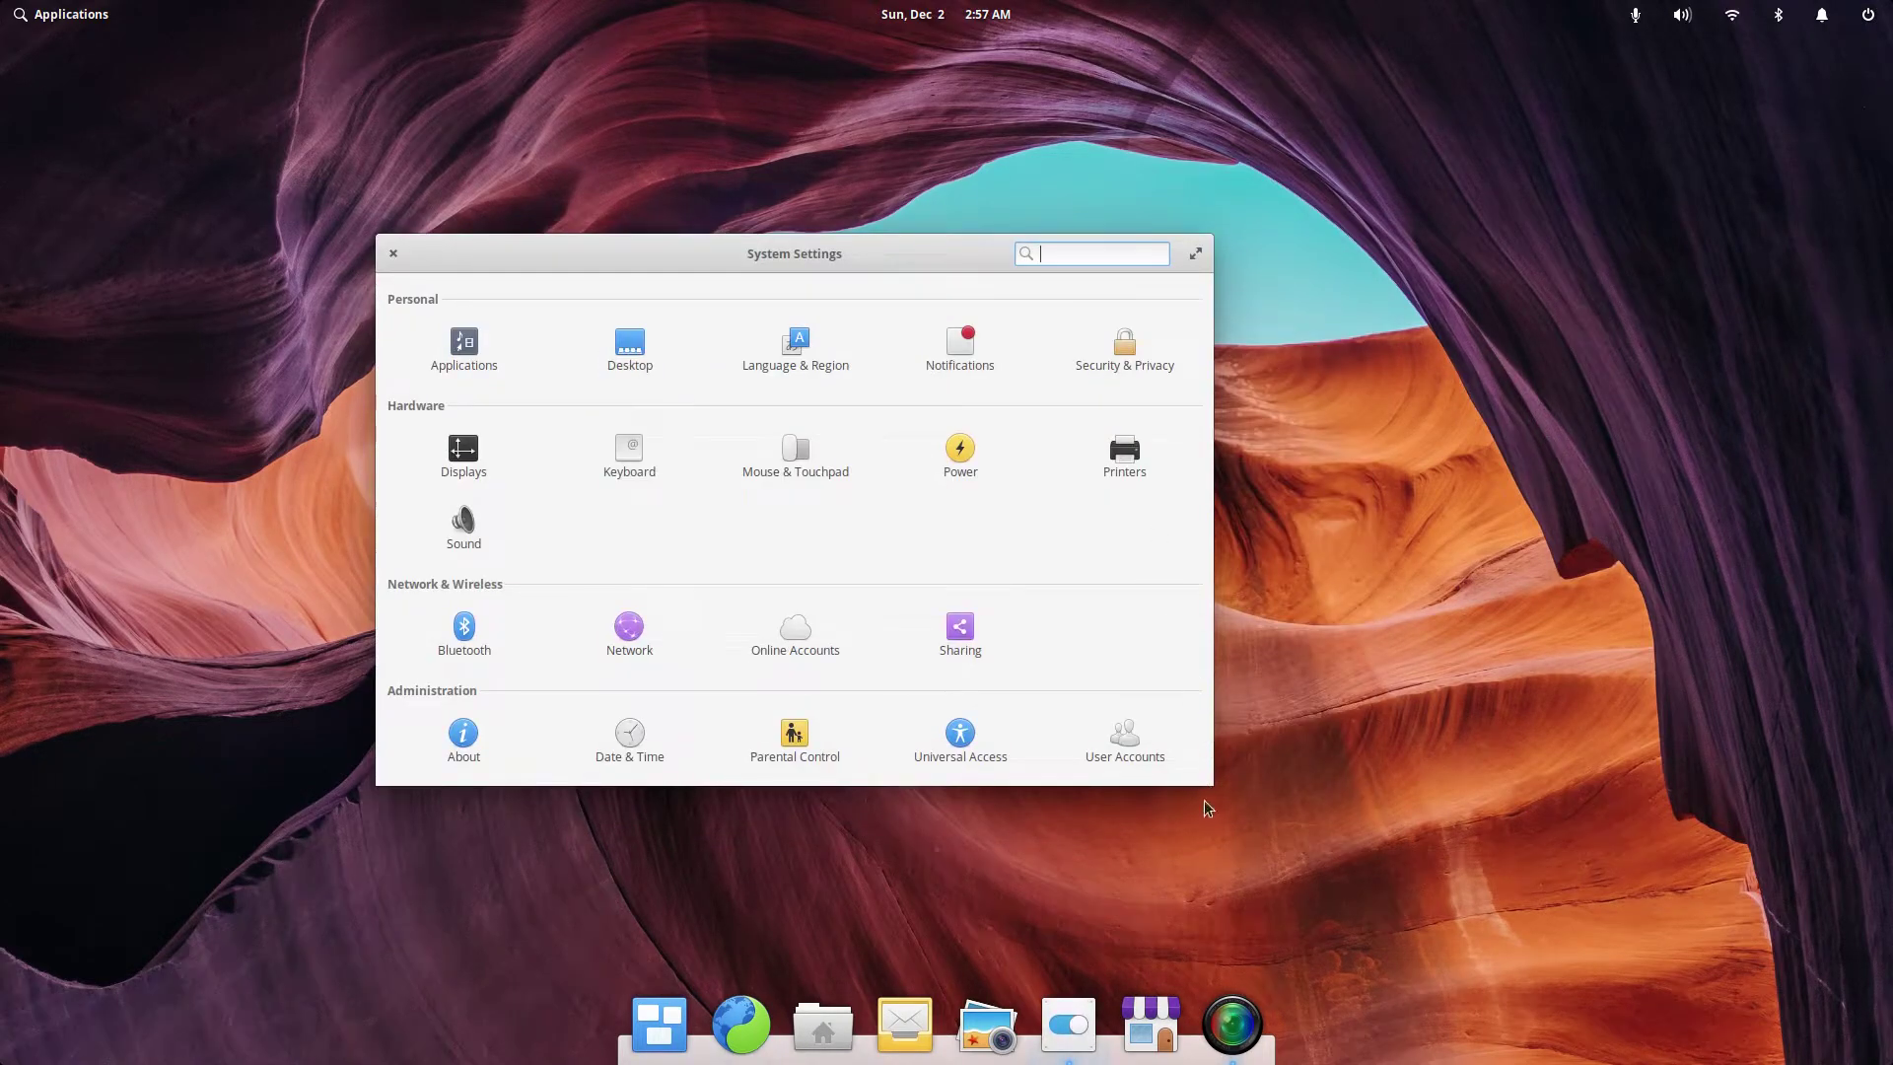
pyautogui.moveTo(1202, 781); pyautogui.dragTo(1339, 871)
pyautogui.doubleClick(1008, 241)
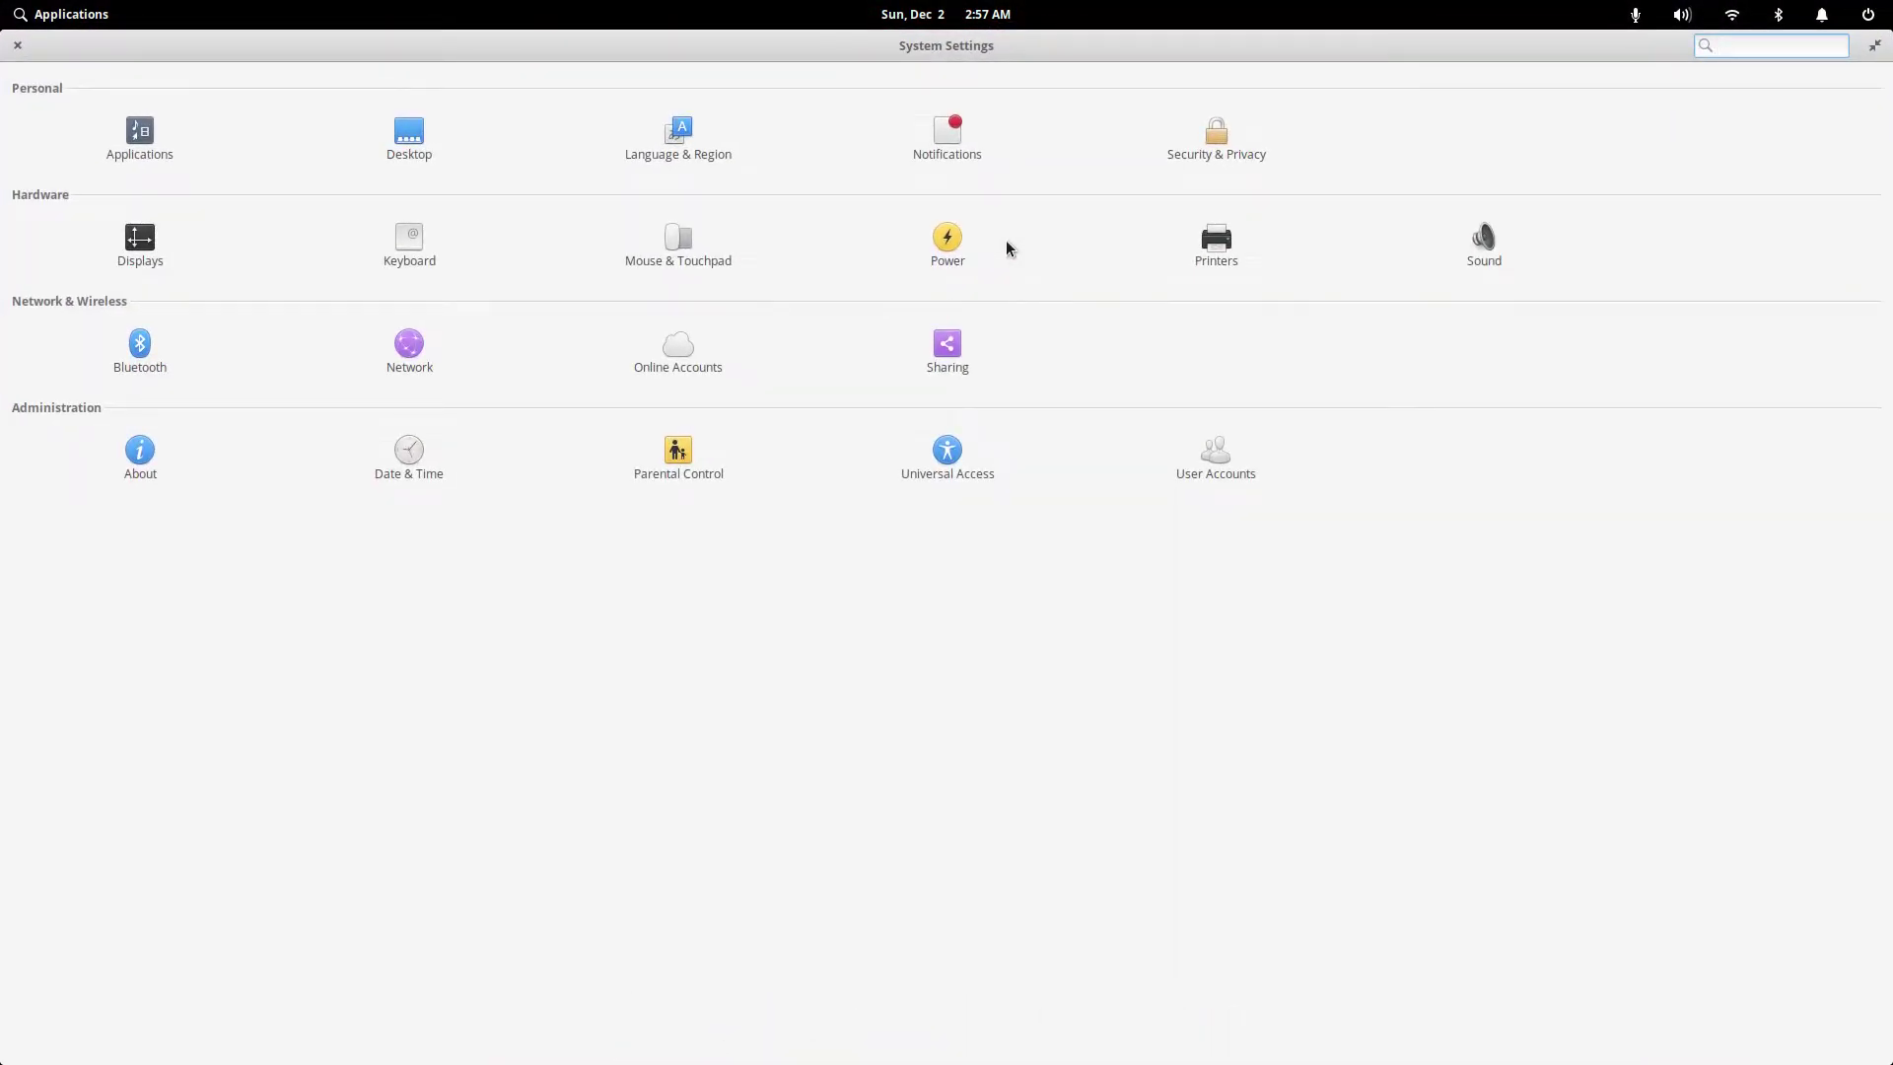
pyautogui.click(414, 131)
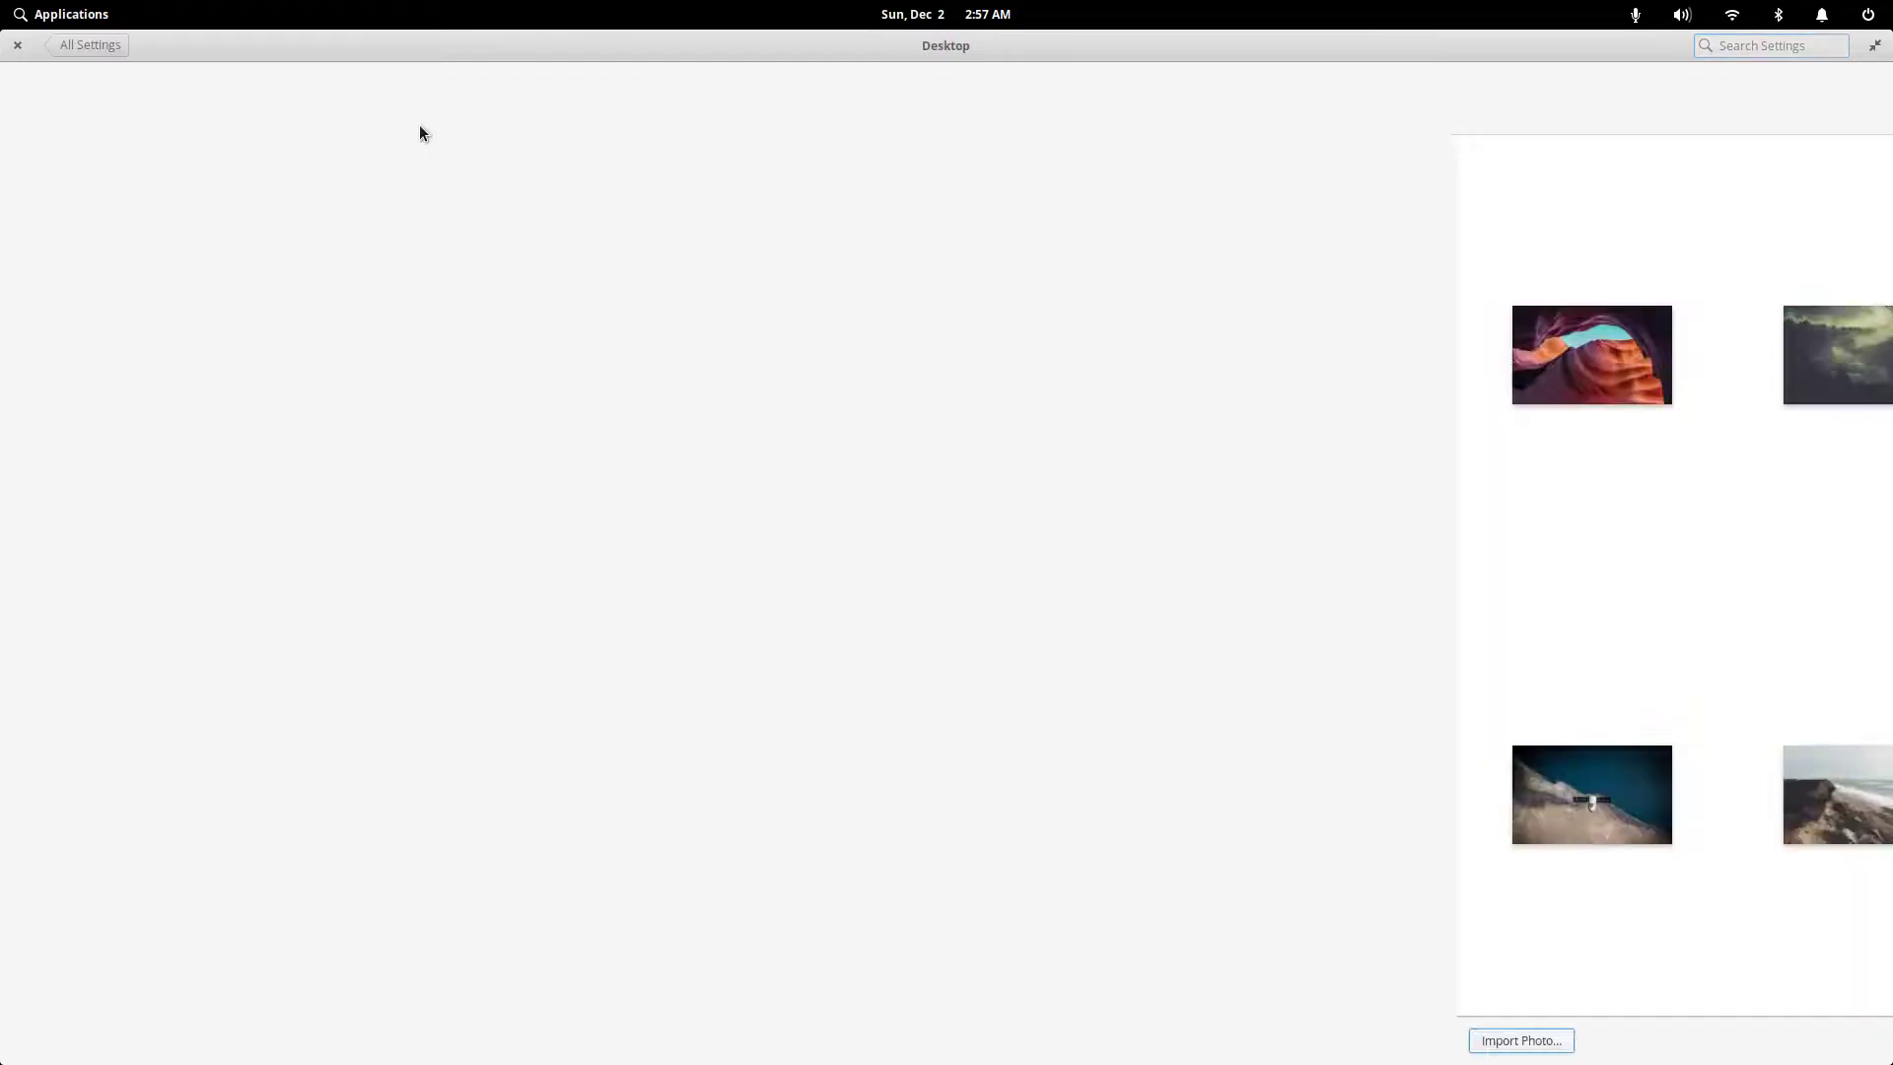
pyautogui.click(966, 102)
pyautogui.click(1011, 88)
pyautogui.click(959, 92)
pyautogui.click(886, 98)
pyautogui.moveTo(887, 45); pyautogui.dragTo(895, 258)
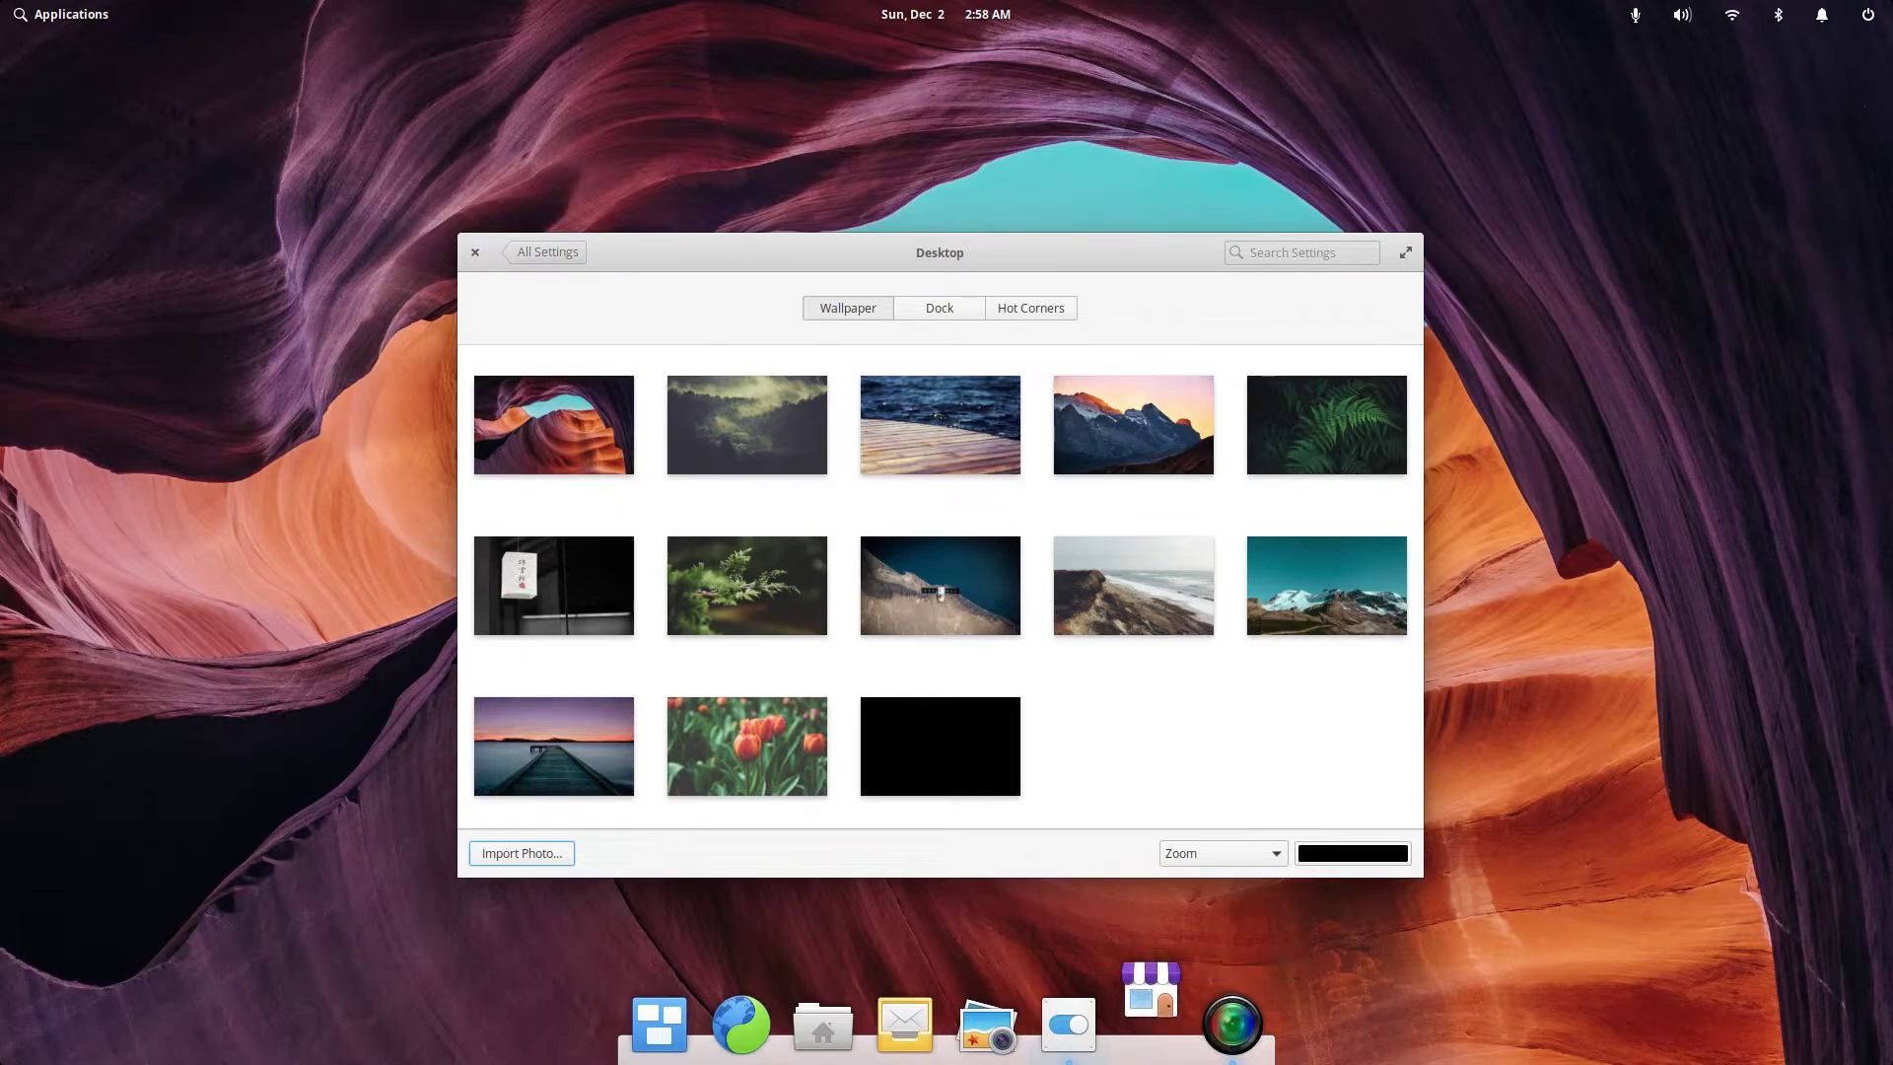
# - Open AppCenter briefly and quit it to return to the wallpaper settings
pyautogui.click(1150, 1025)
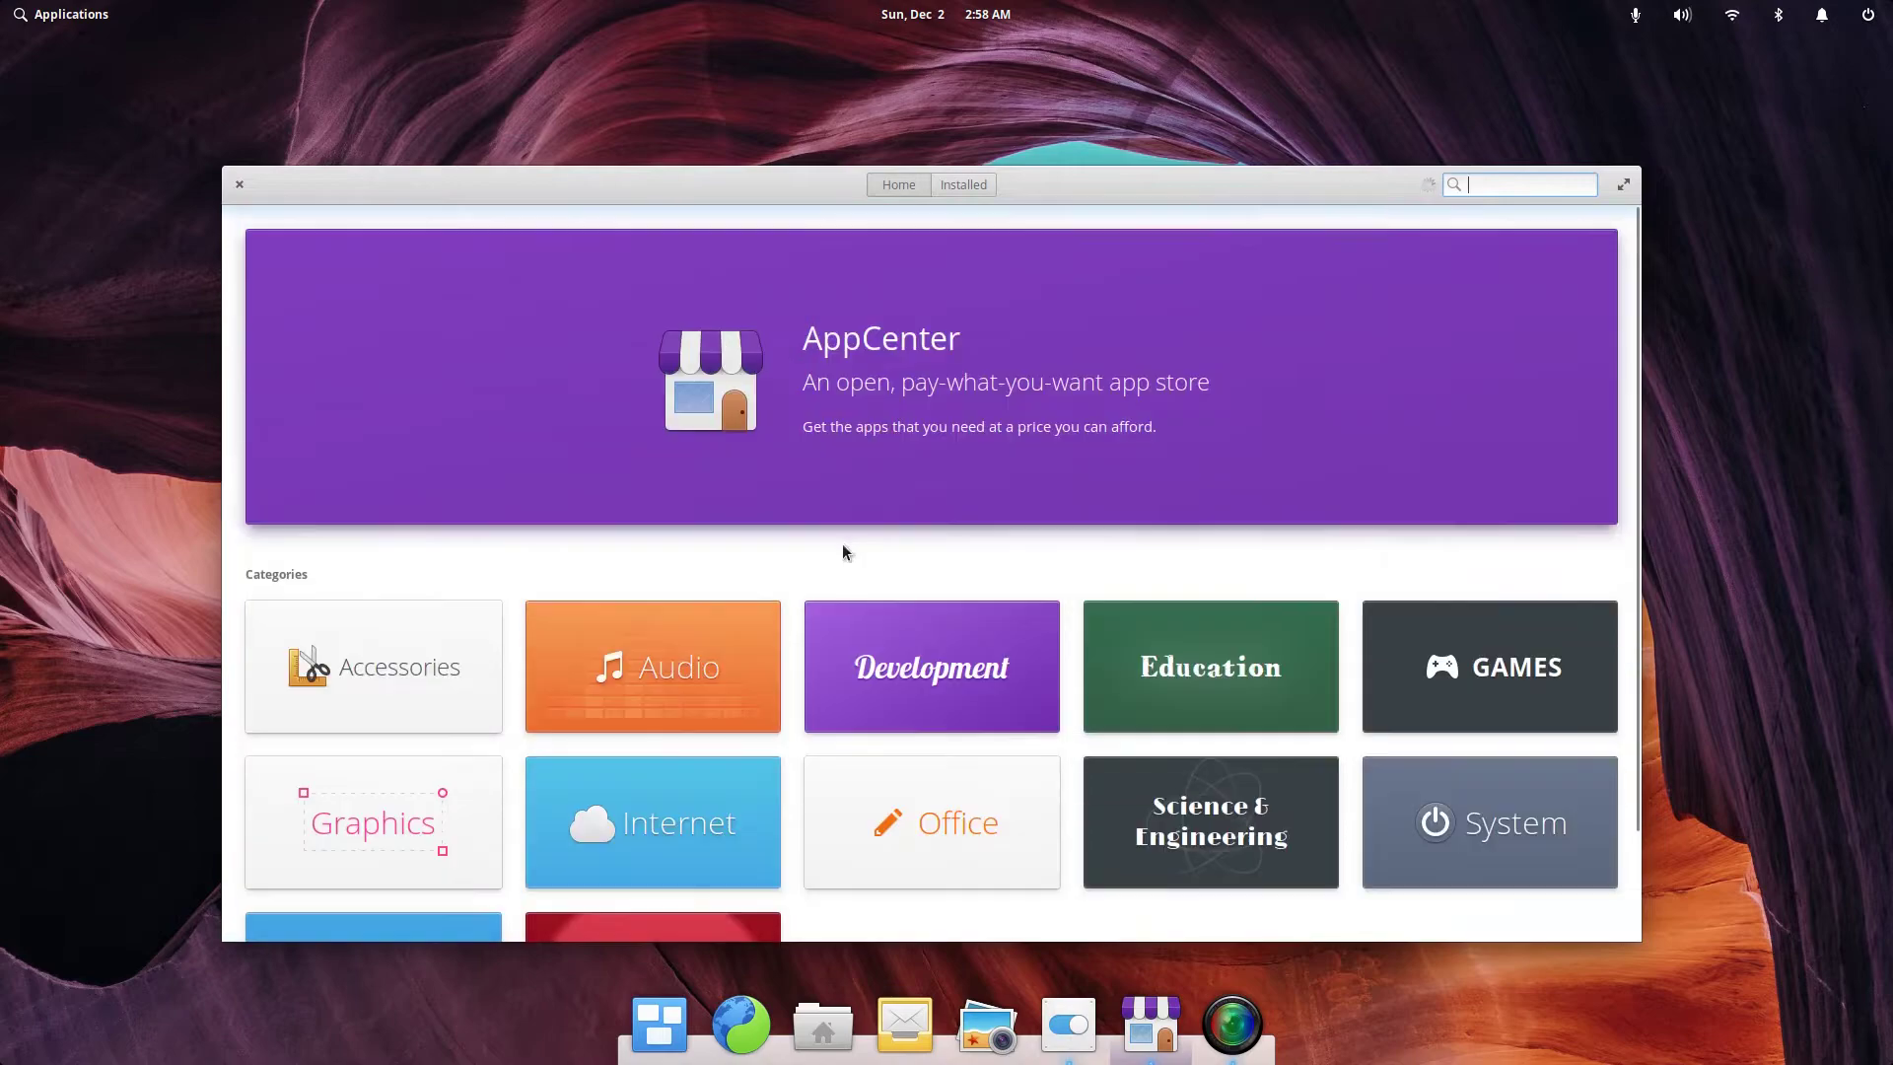
pyautogui.hotkey('ctrl', 'q')
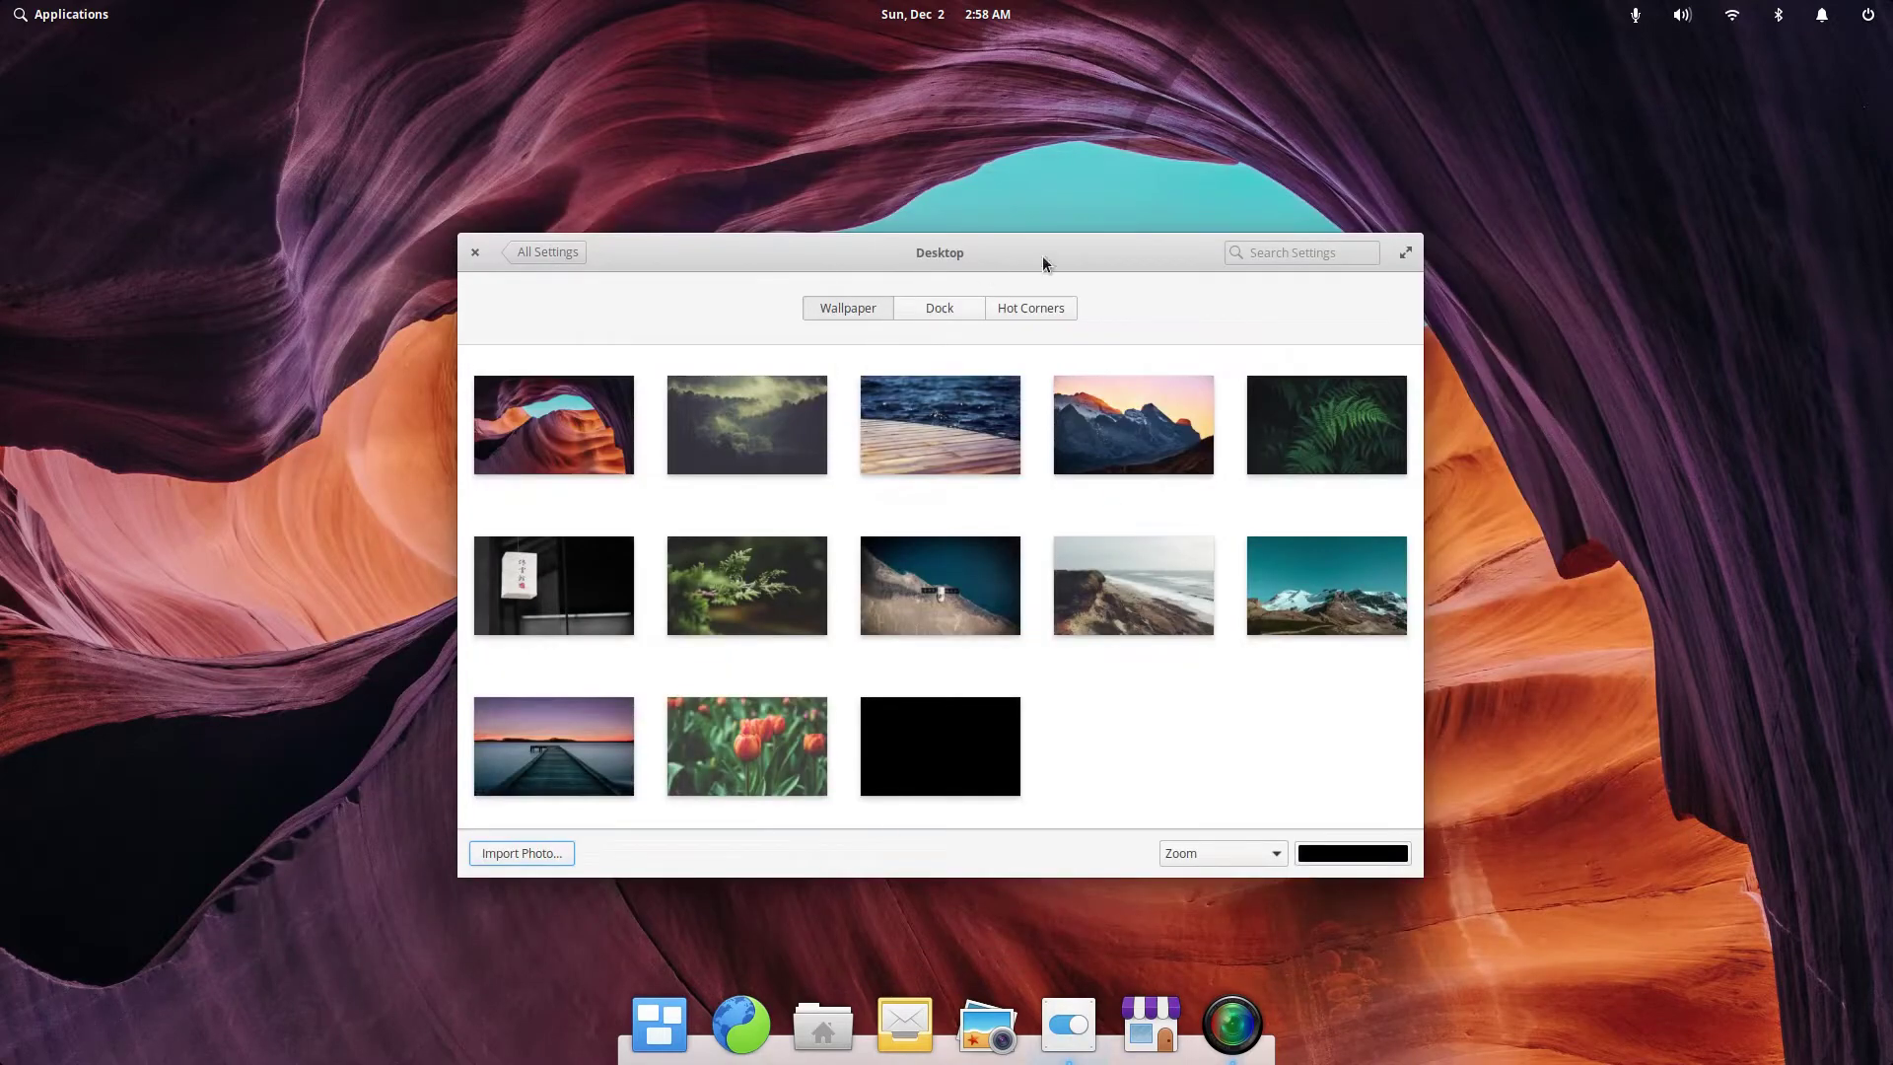
# - Move the Desktop settings window around the screen, toggle it between maximized and restored, and leave it maximized
pyautogui.moveTo(1077, 283); pyautogui.dragTo(1093, 235)
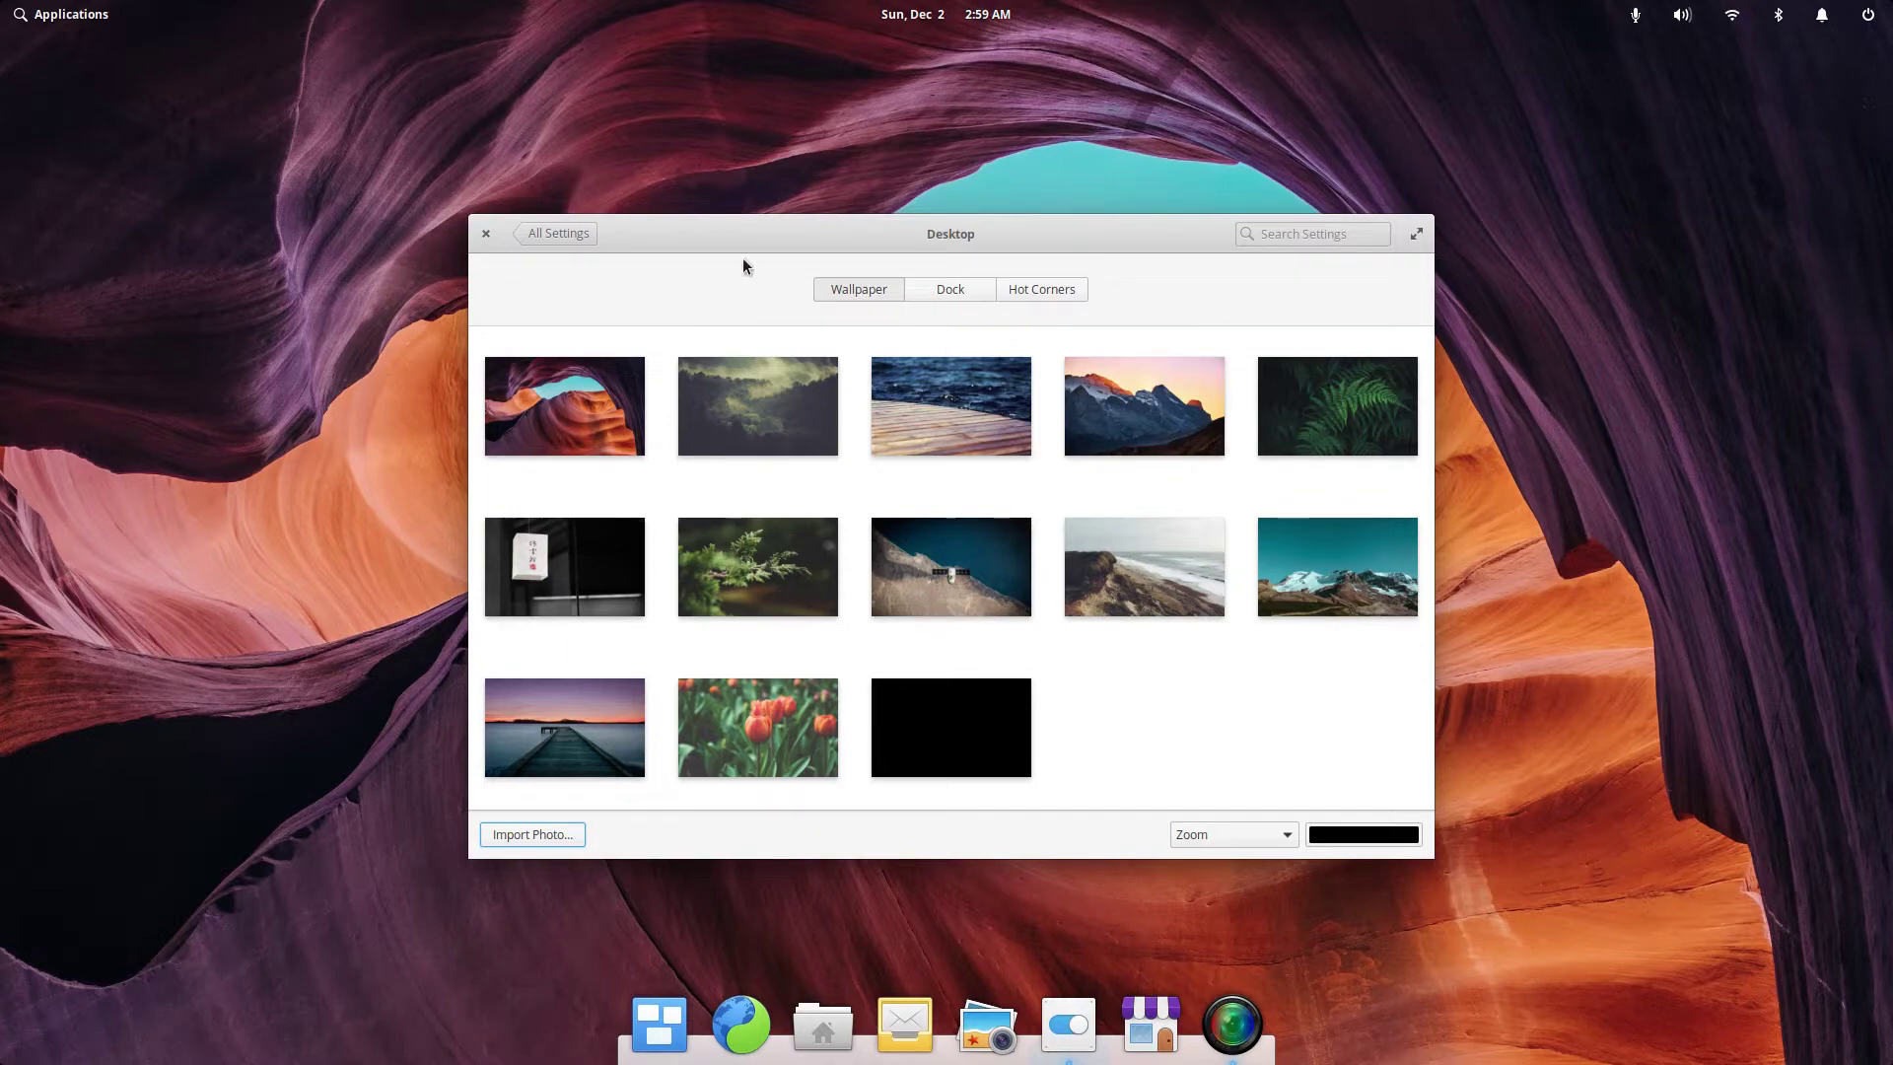
pyautogui.moveTo(723, 241); pyautogui.dragTo(773, 300)
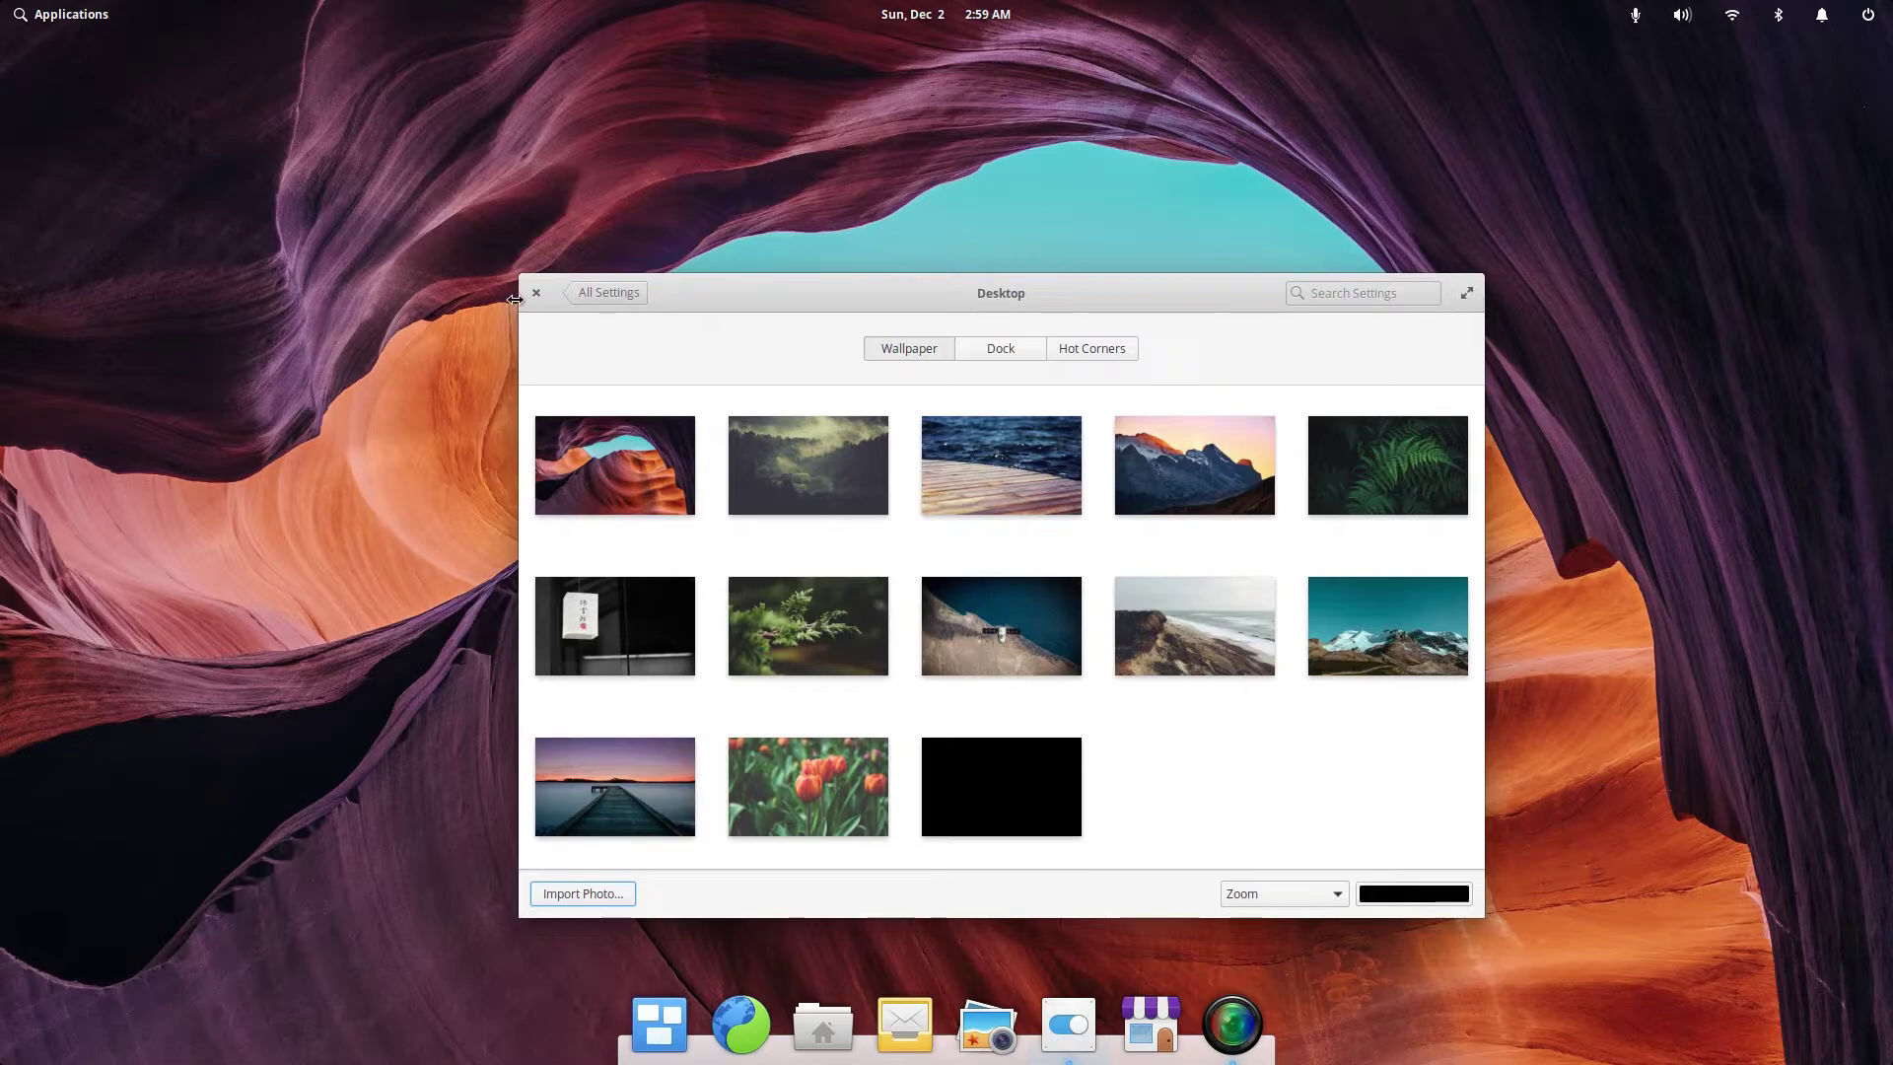
pyautogui.click(1466, 295)
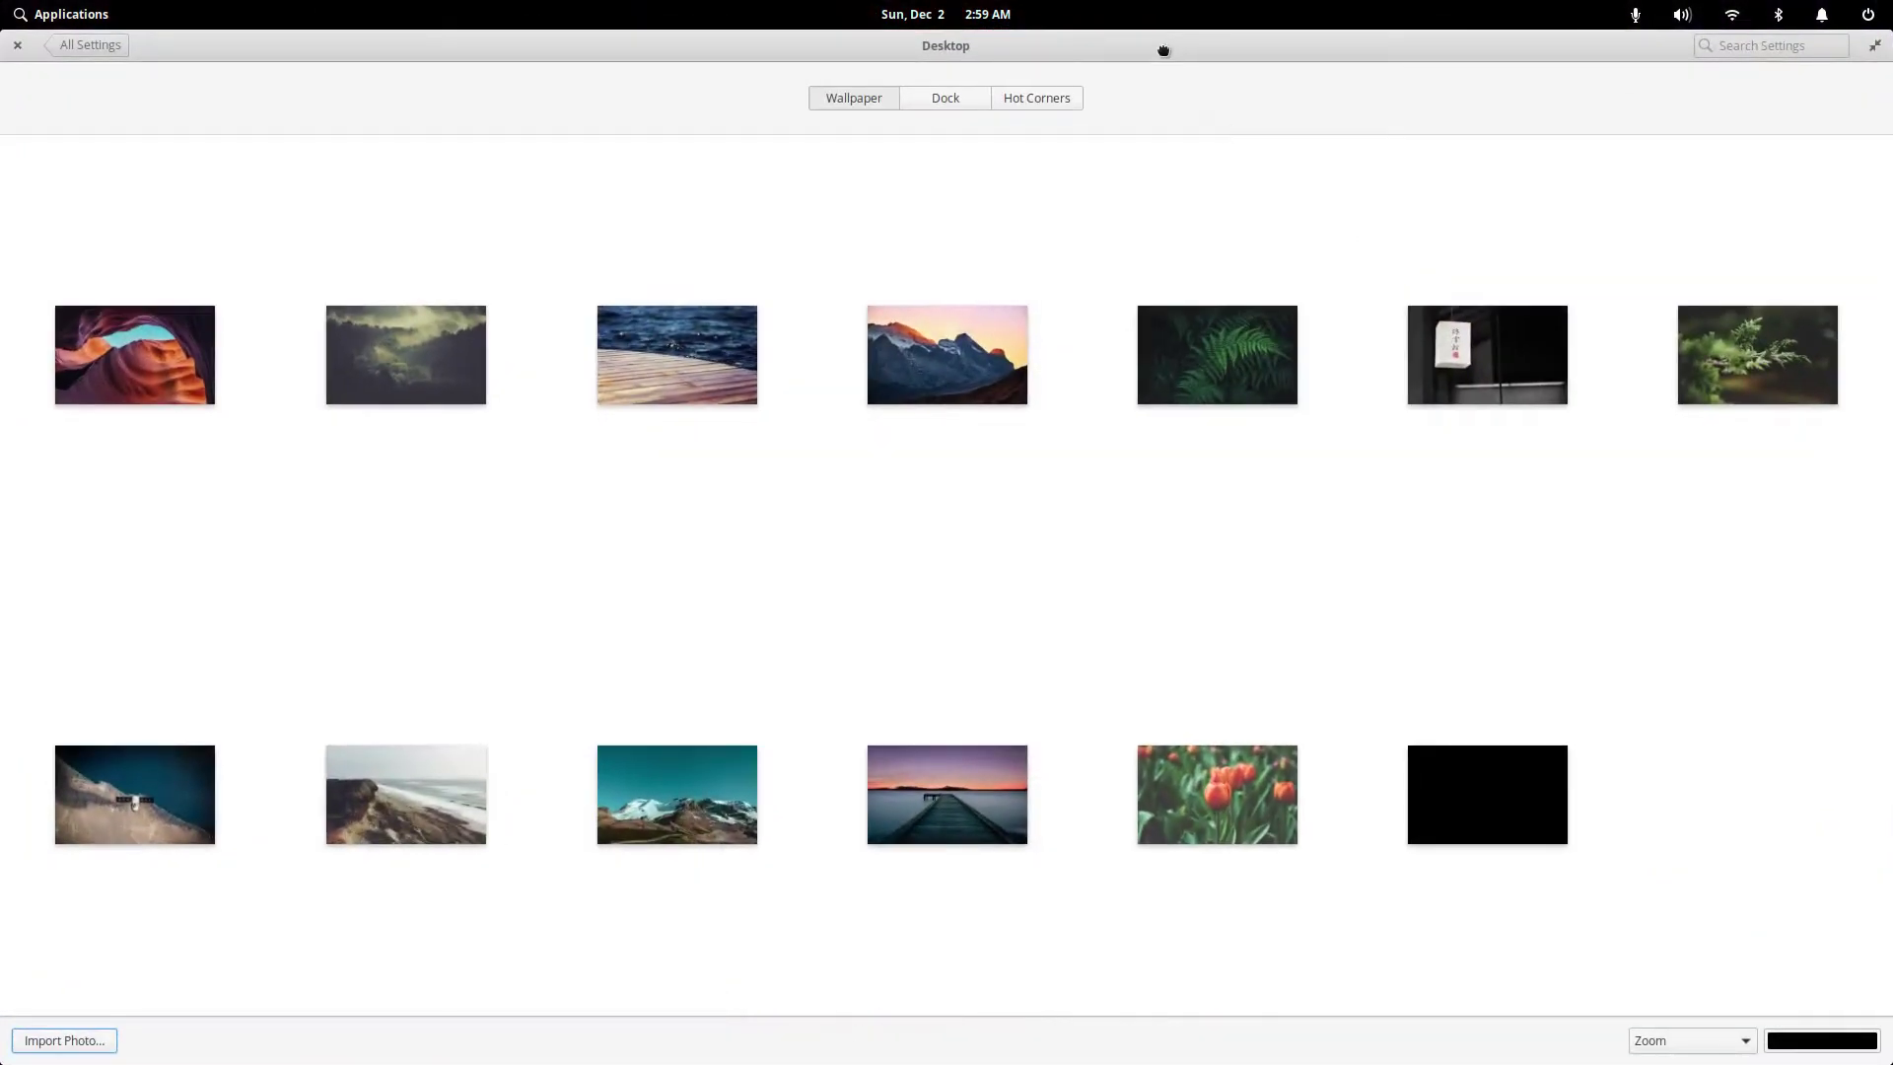
pyautogui.doubleClick(1170, 48)
pyautogui.moveTo(898, 193); pyautogui.dragTo(903, 217)
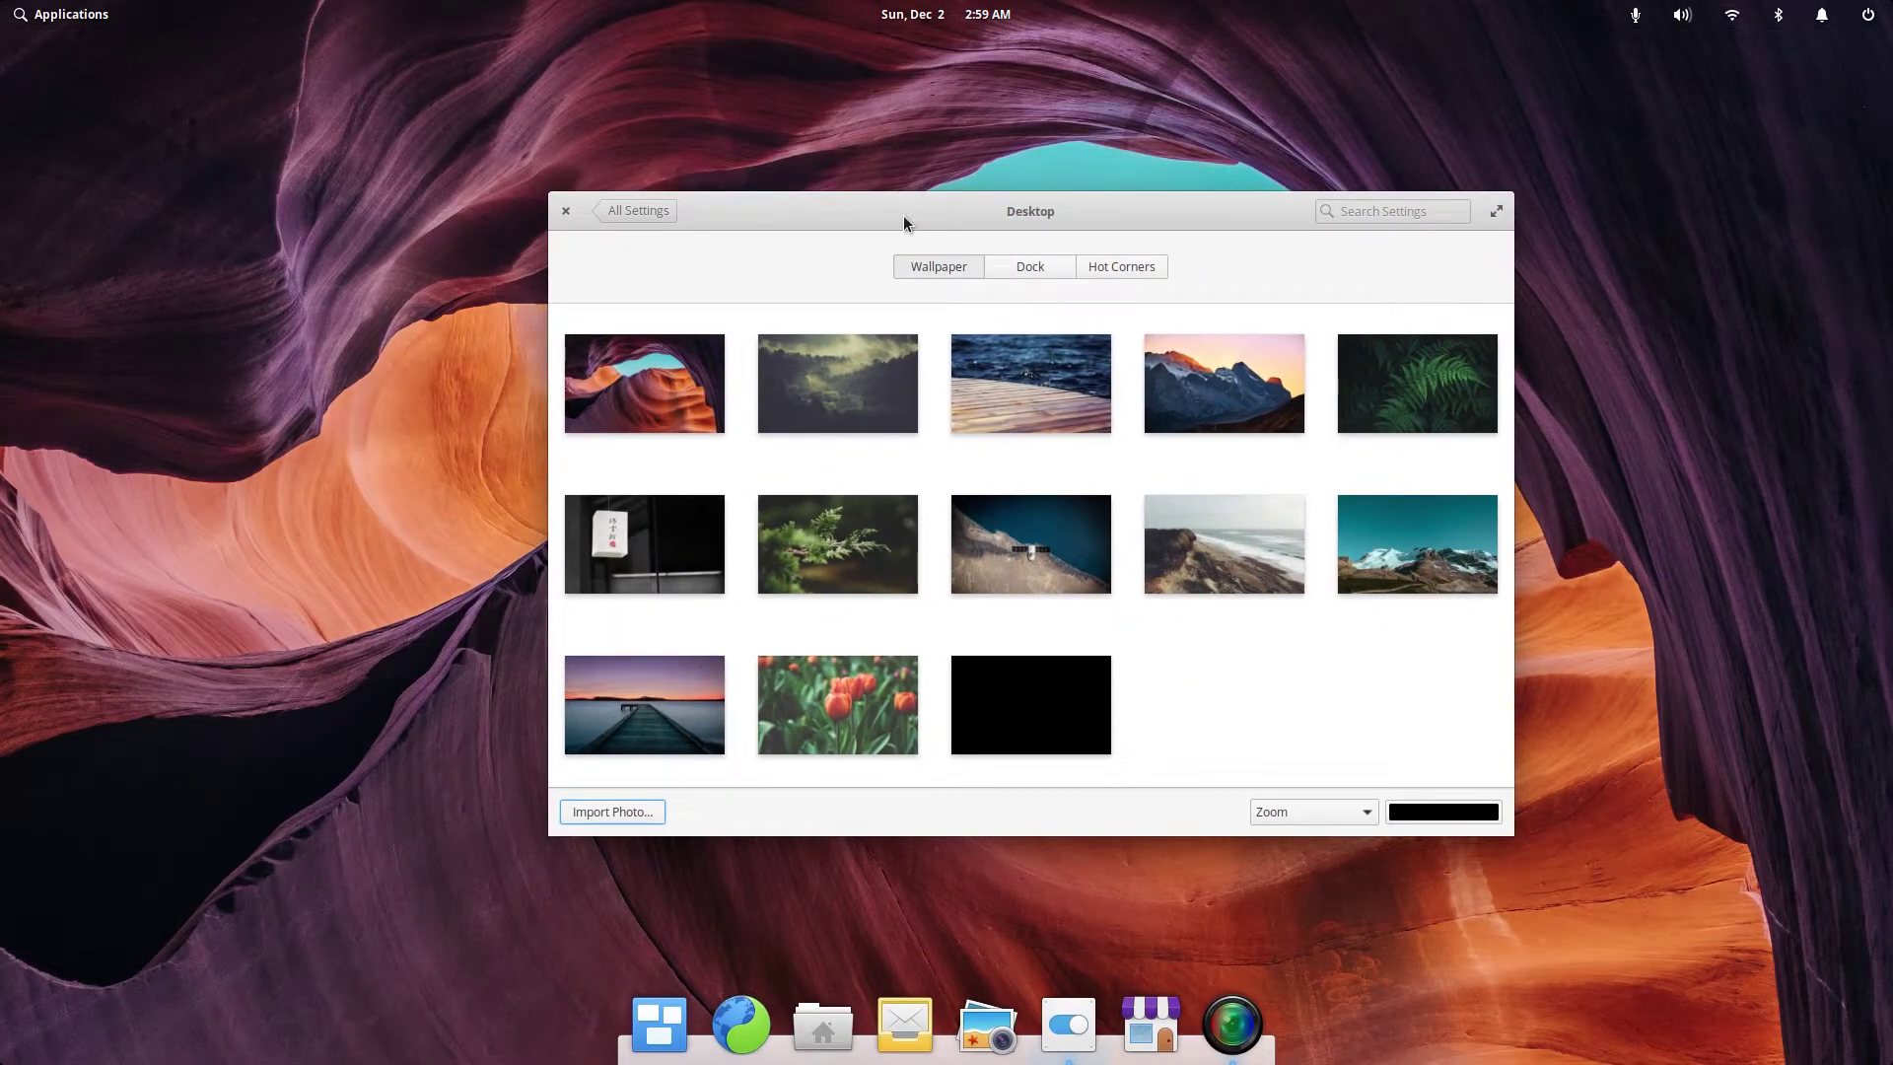
pyautogui.moveTo(903, 215); pyautogui.dragTo(865, 195)
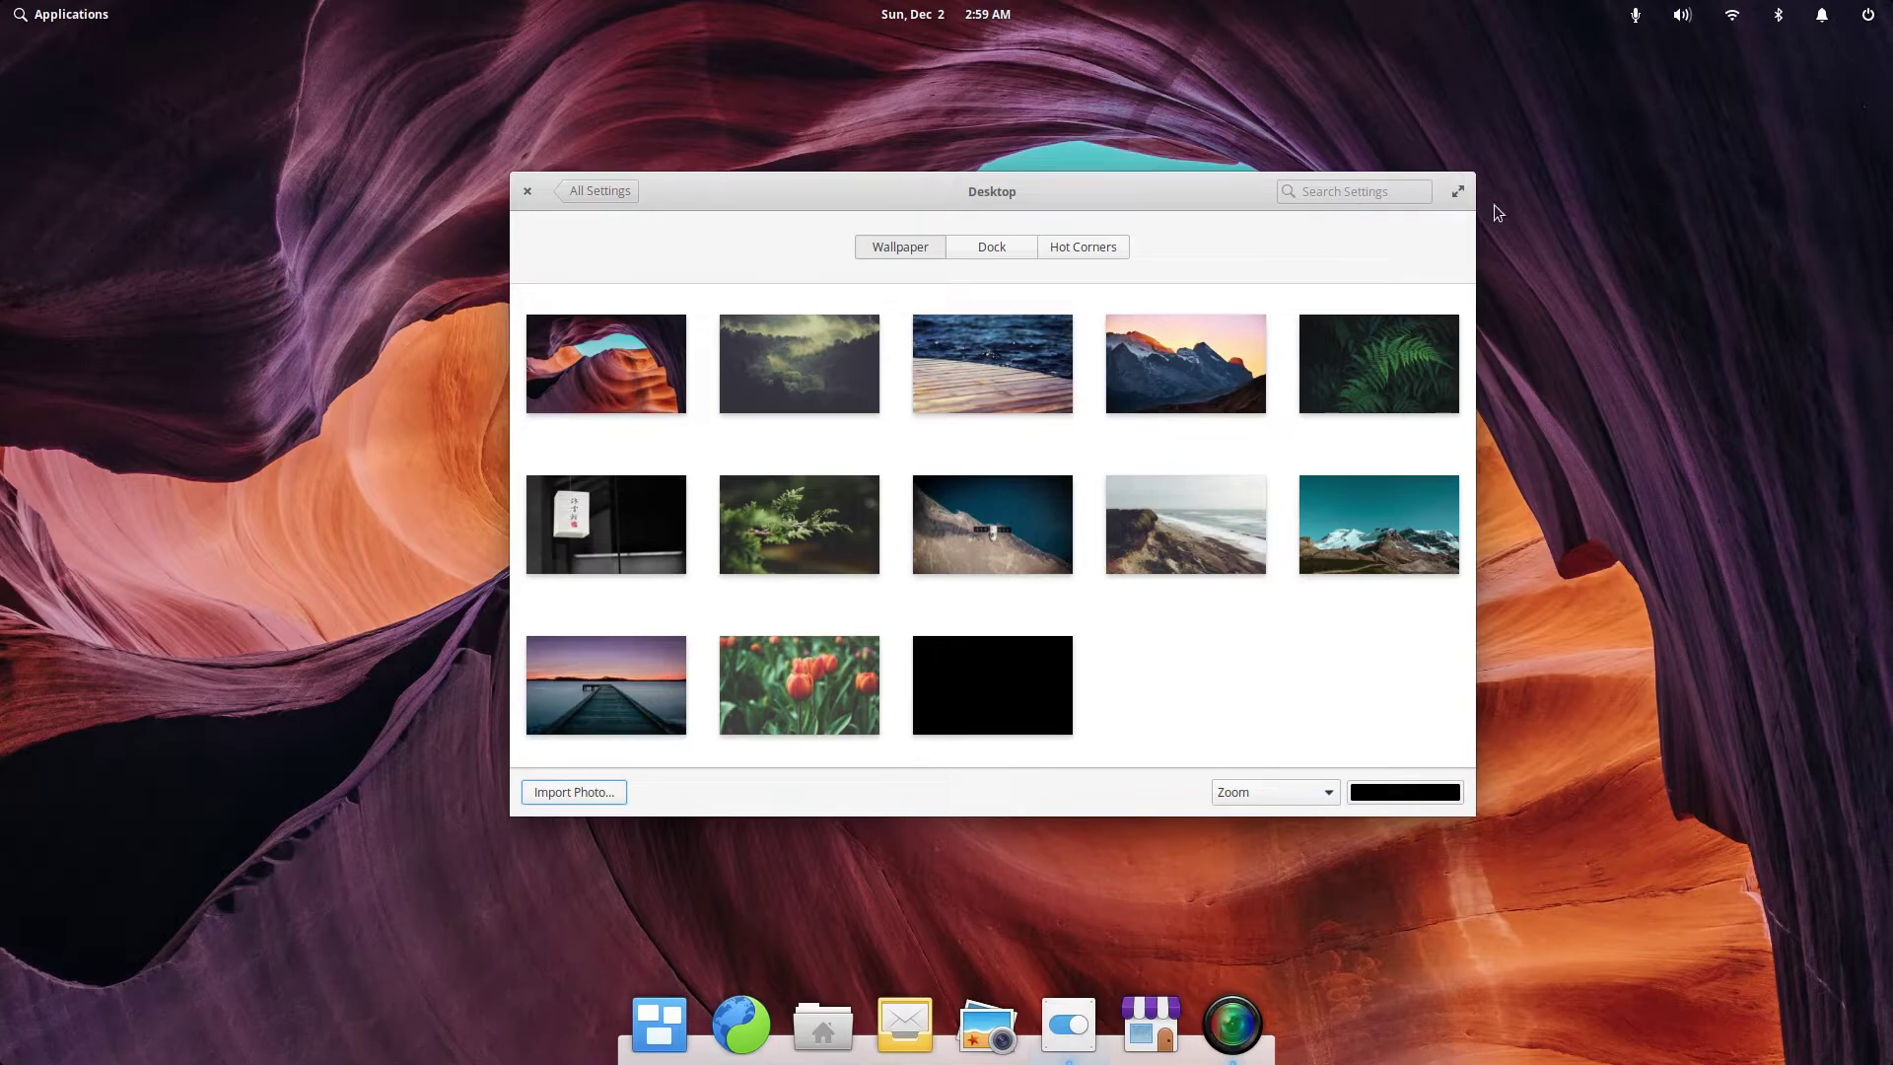
pyautogui.doubleClick(1238, 200)
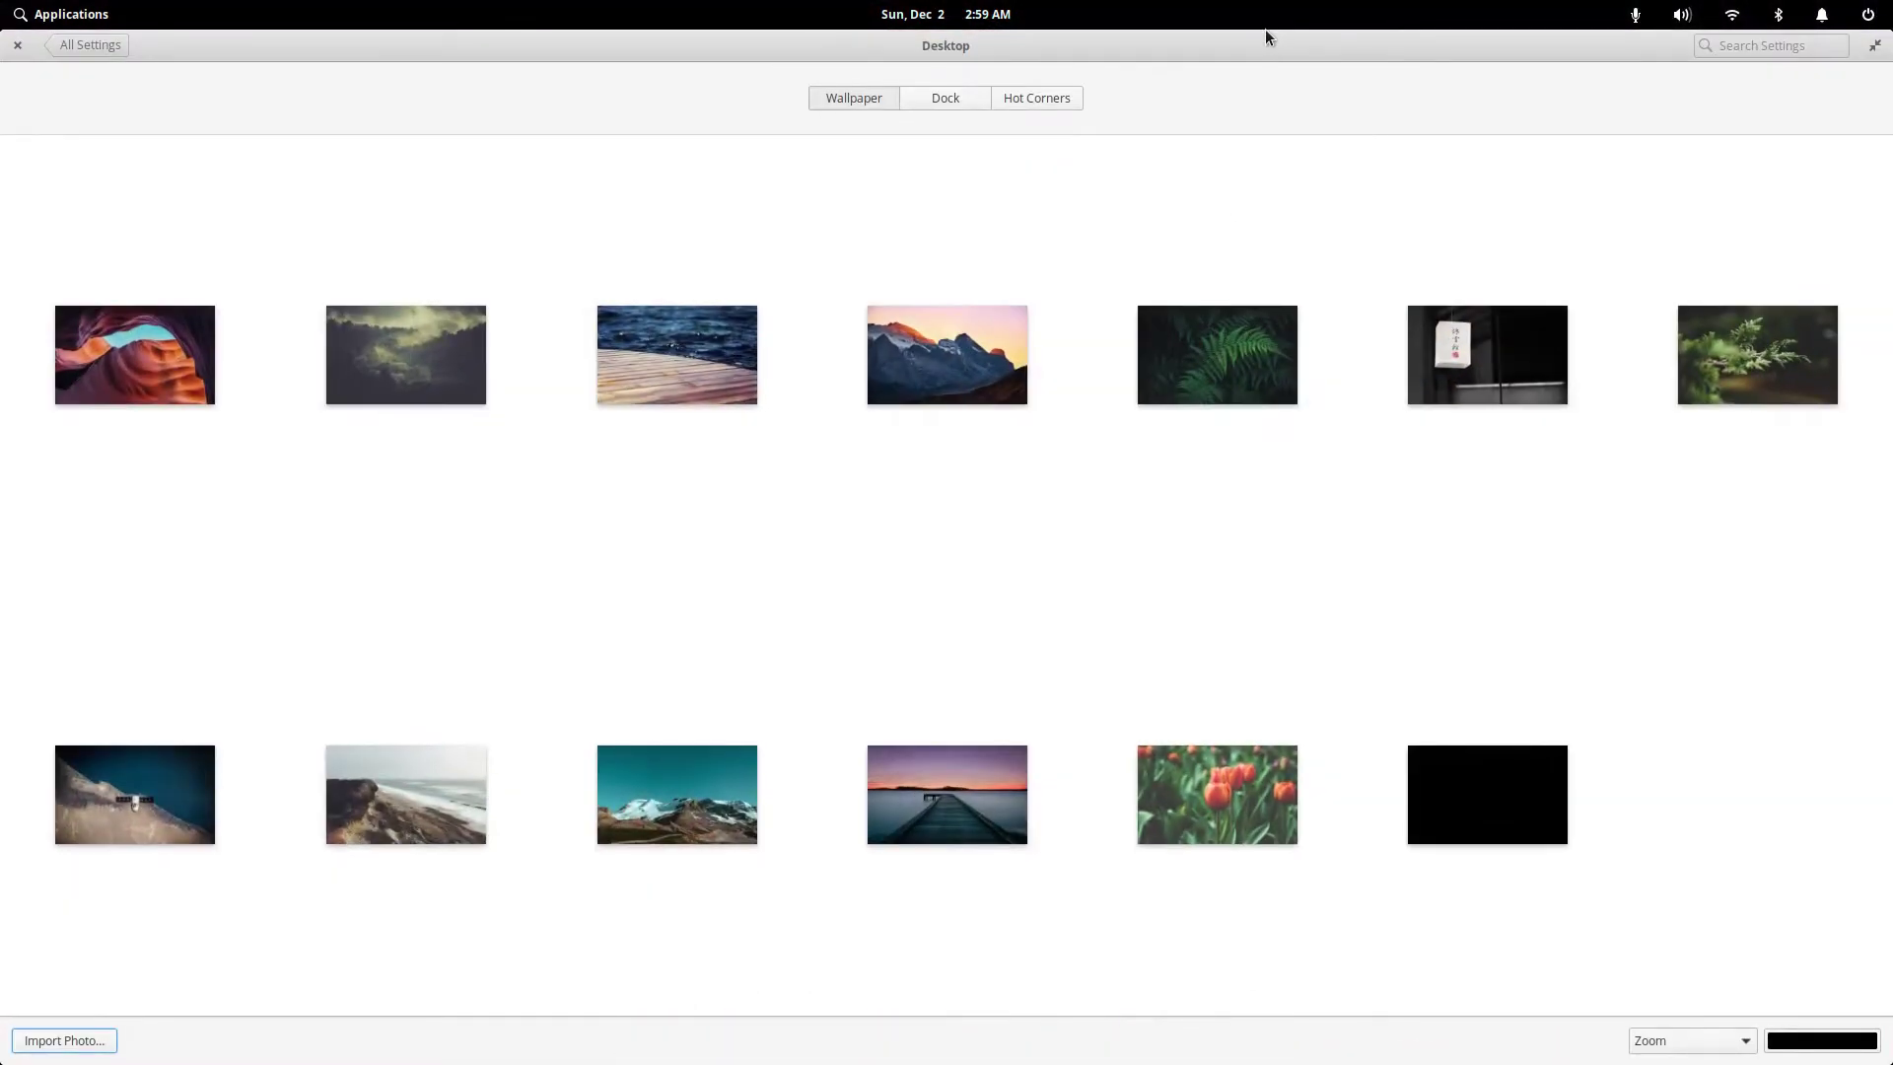
# - Restore the maximized Desktop settings window, and minimize and bring it back repeatedly from the dock, leaving it minimized
pyautogui.doubleClick(1266, 31)
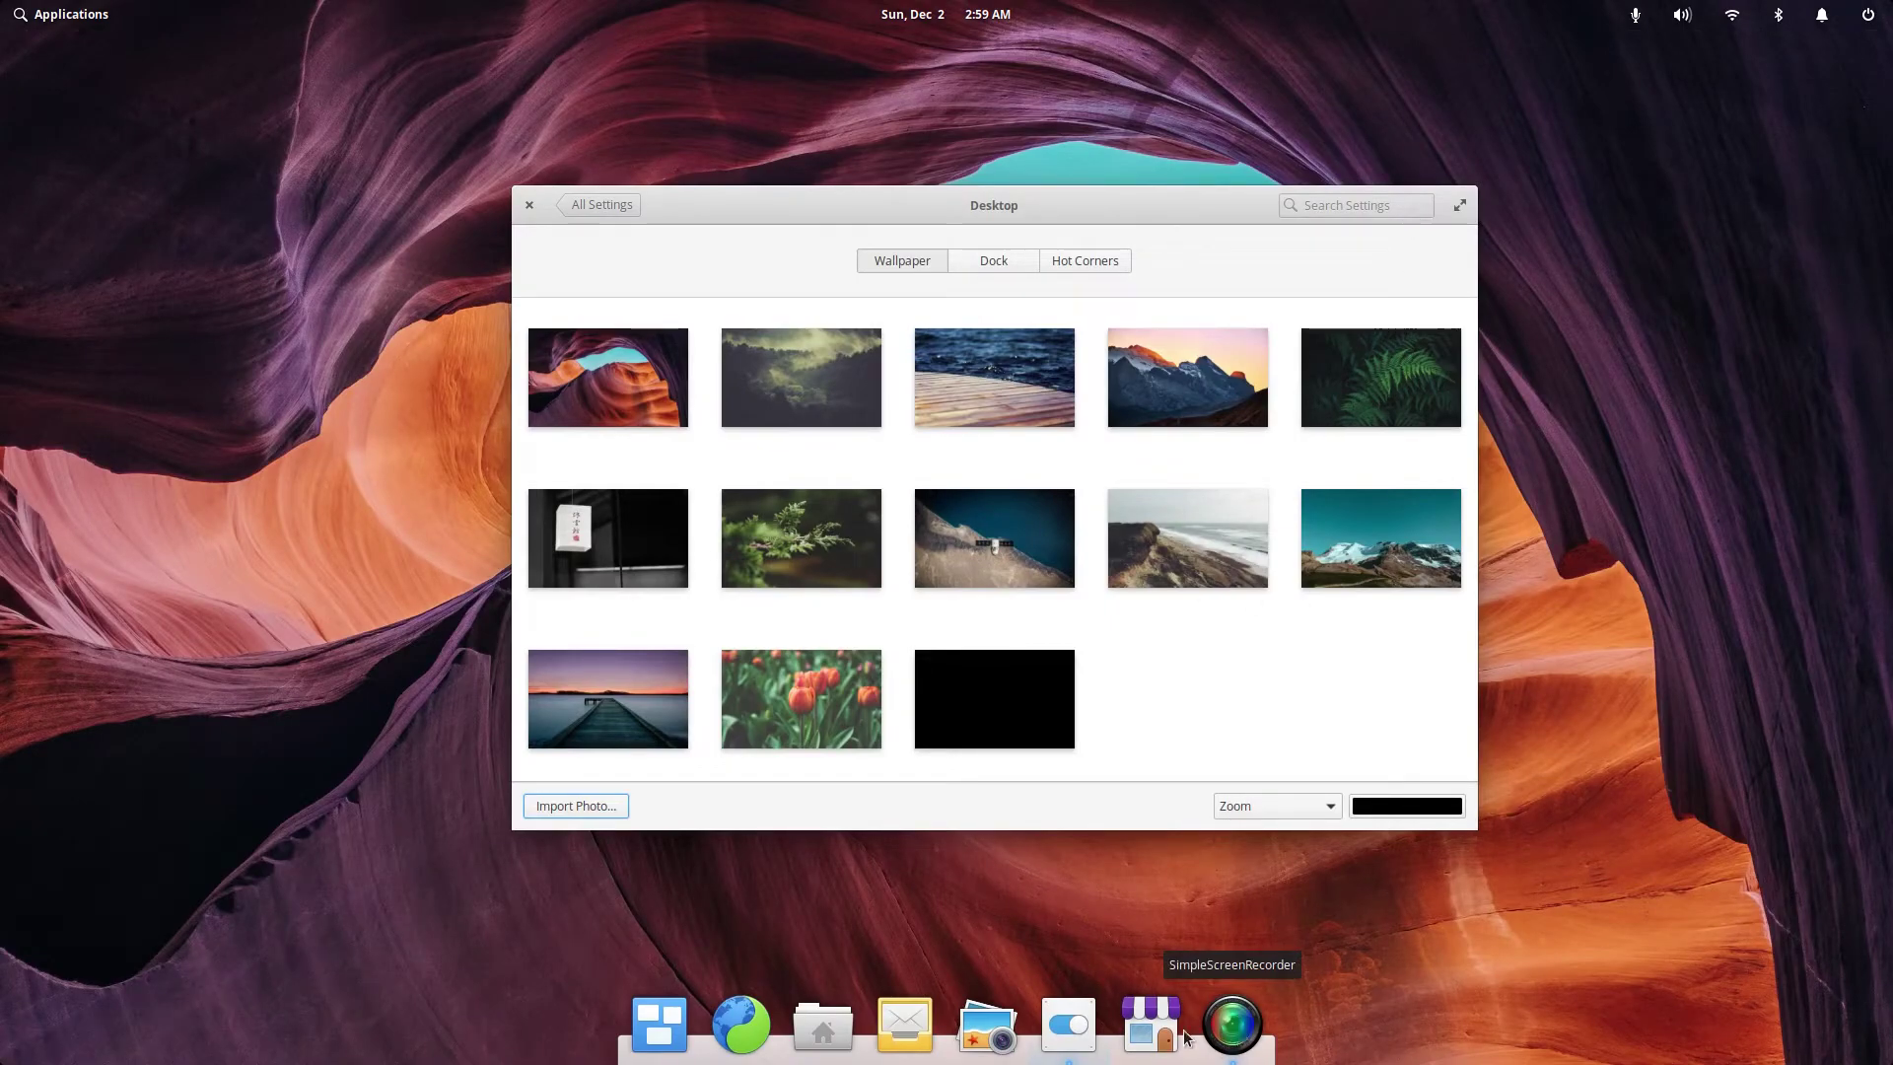
pyautogui.click(1081, 1025)
pyautogui.click(1082, 1026)
pyautogui.click(1081, 1025)
pyautogui.click(1081, 1025)
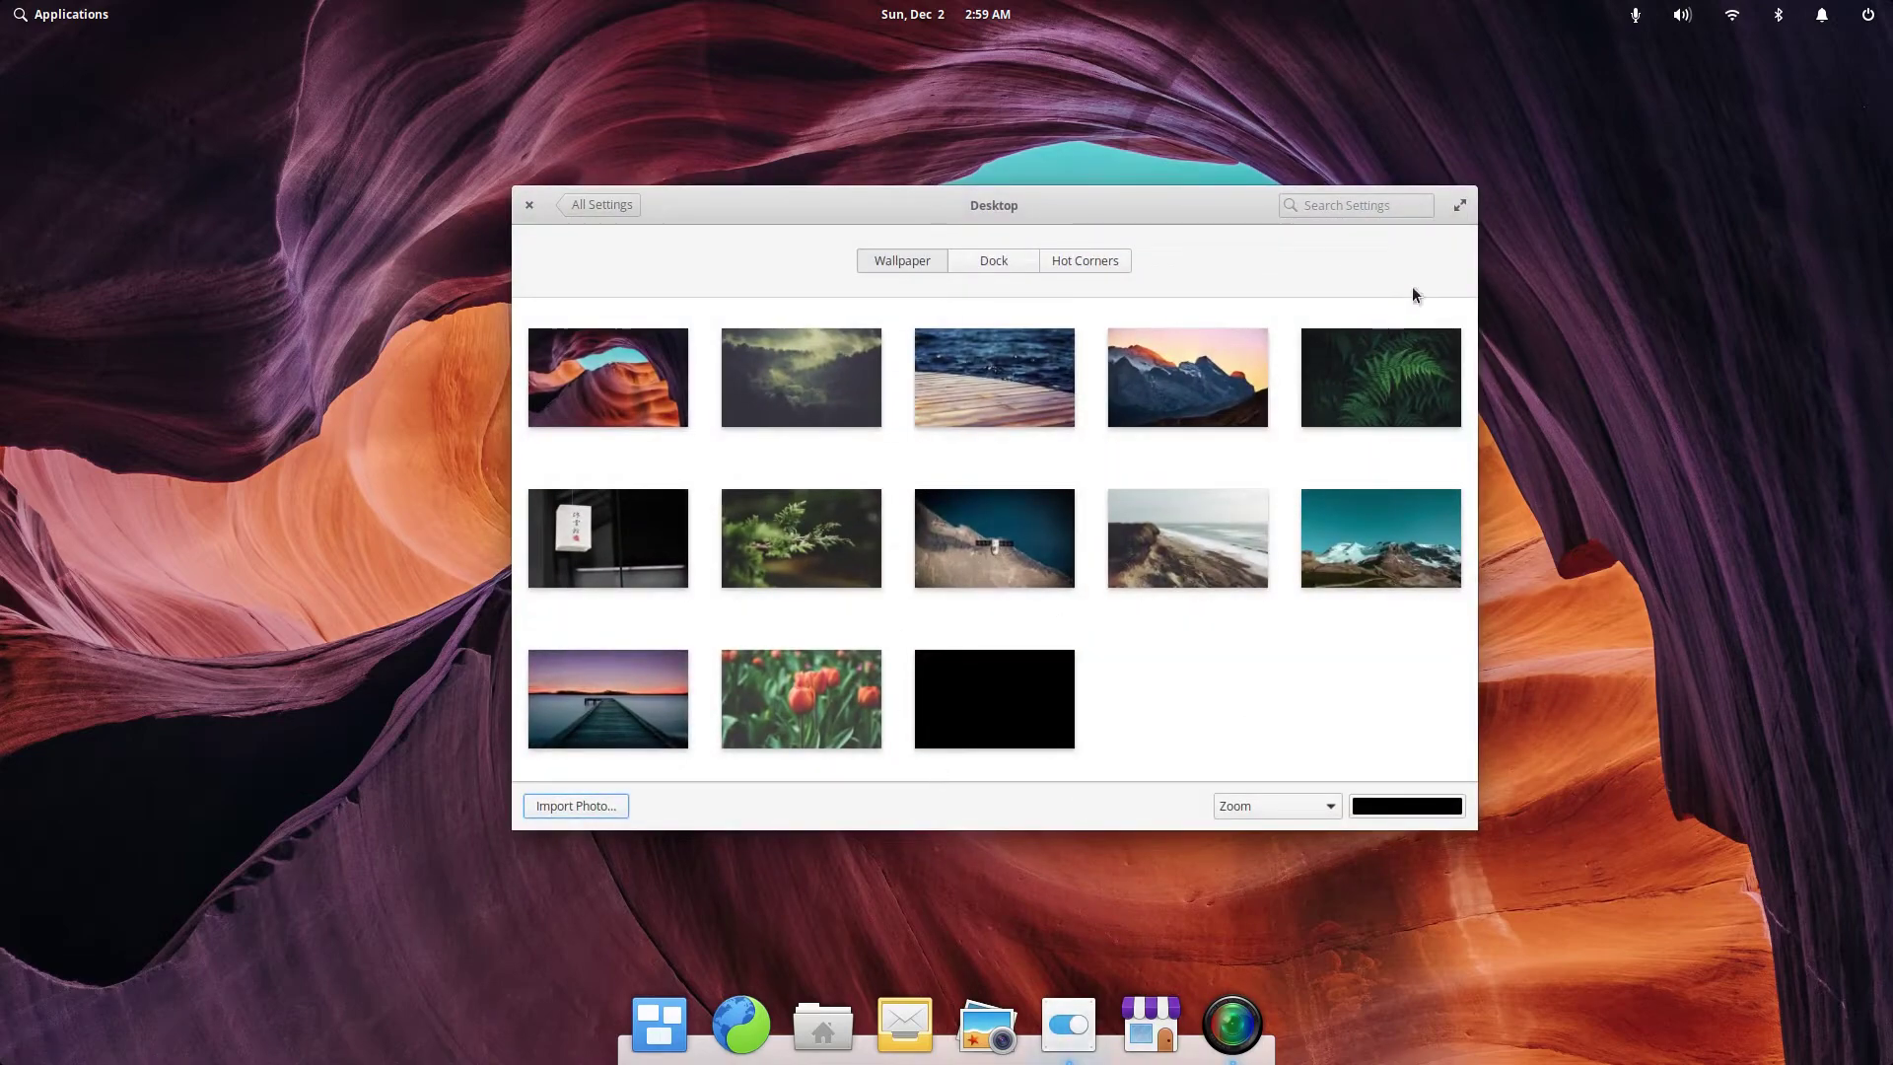
pyautogui.click(1076, 1030)
pyautogui.click(1076, 1030)
pyautogui.click(1077, 1030)
pyautogui.click(1077, 1030)
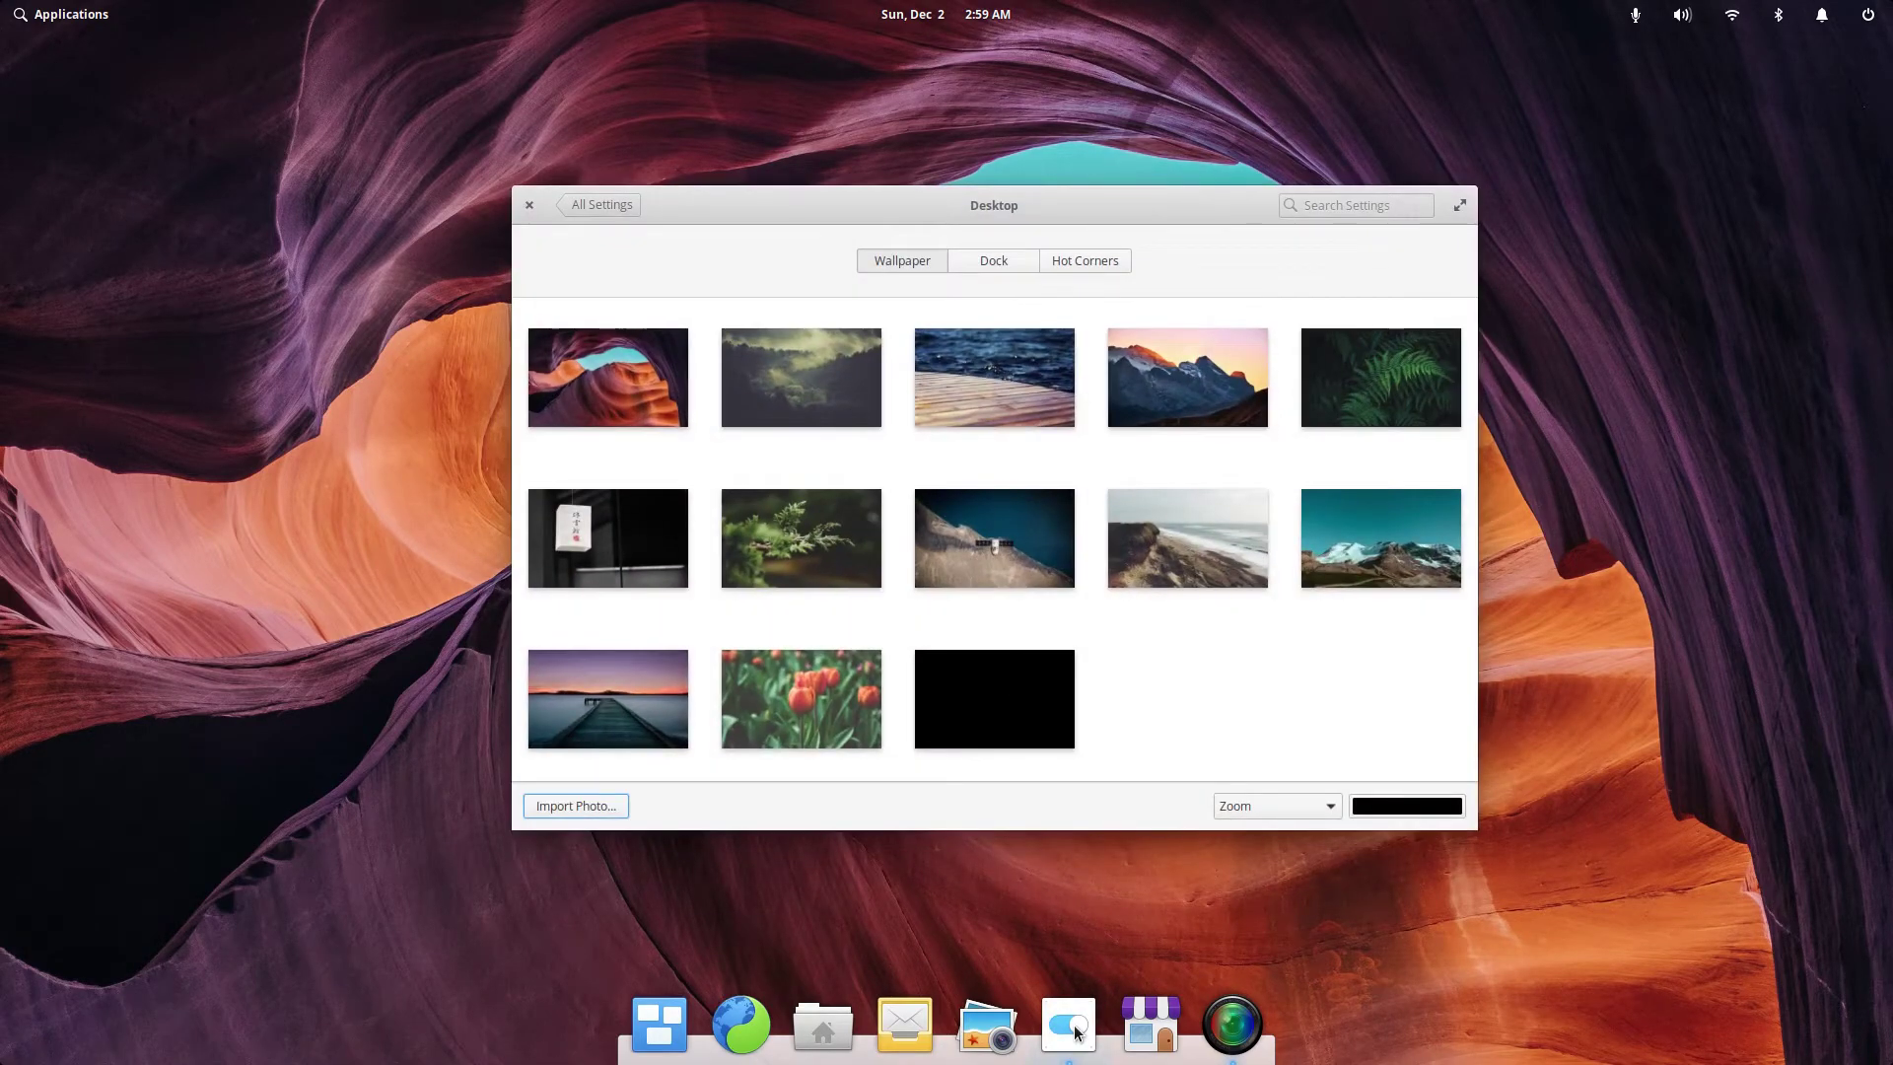
pyautogui.click(1077, 1030)
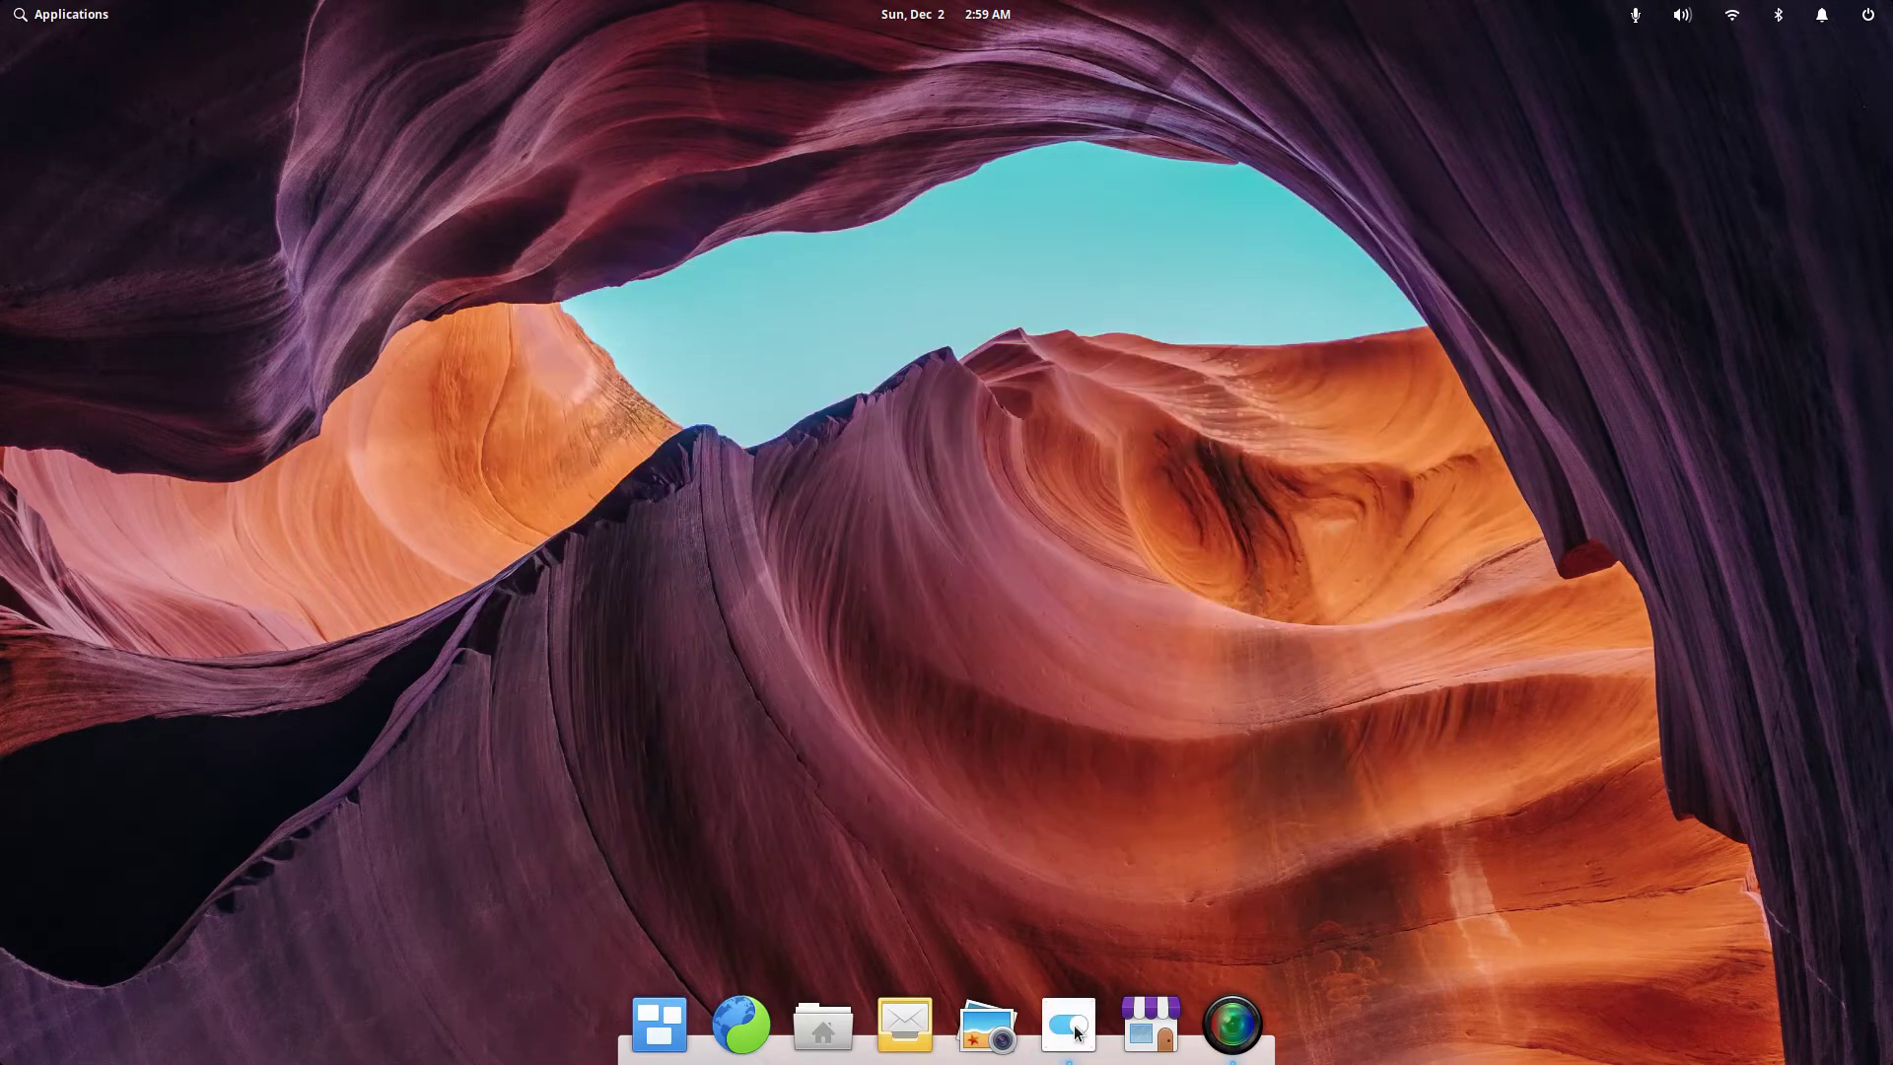
pyautogui.click(1077, 1031)
pyautogui.click(1077, 1031)
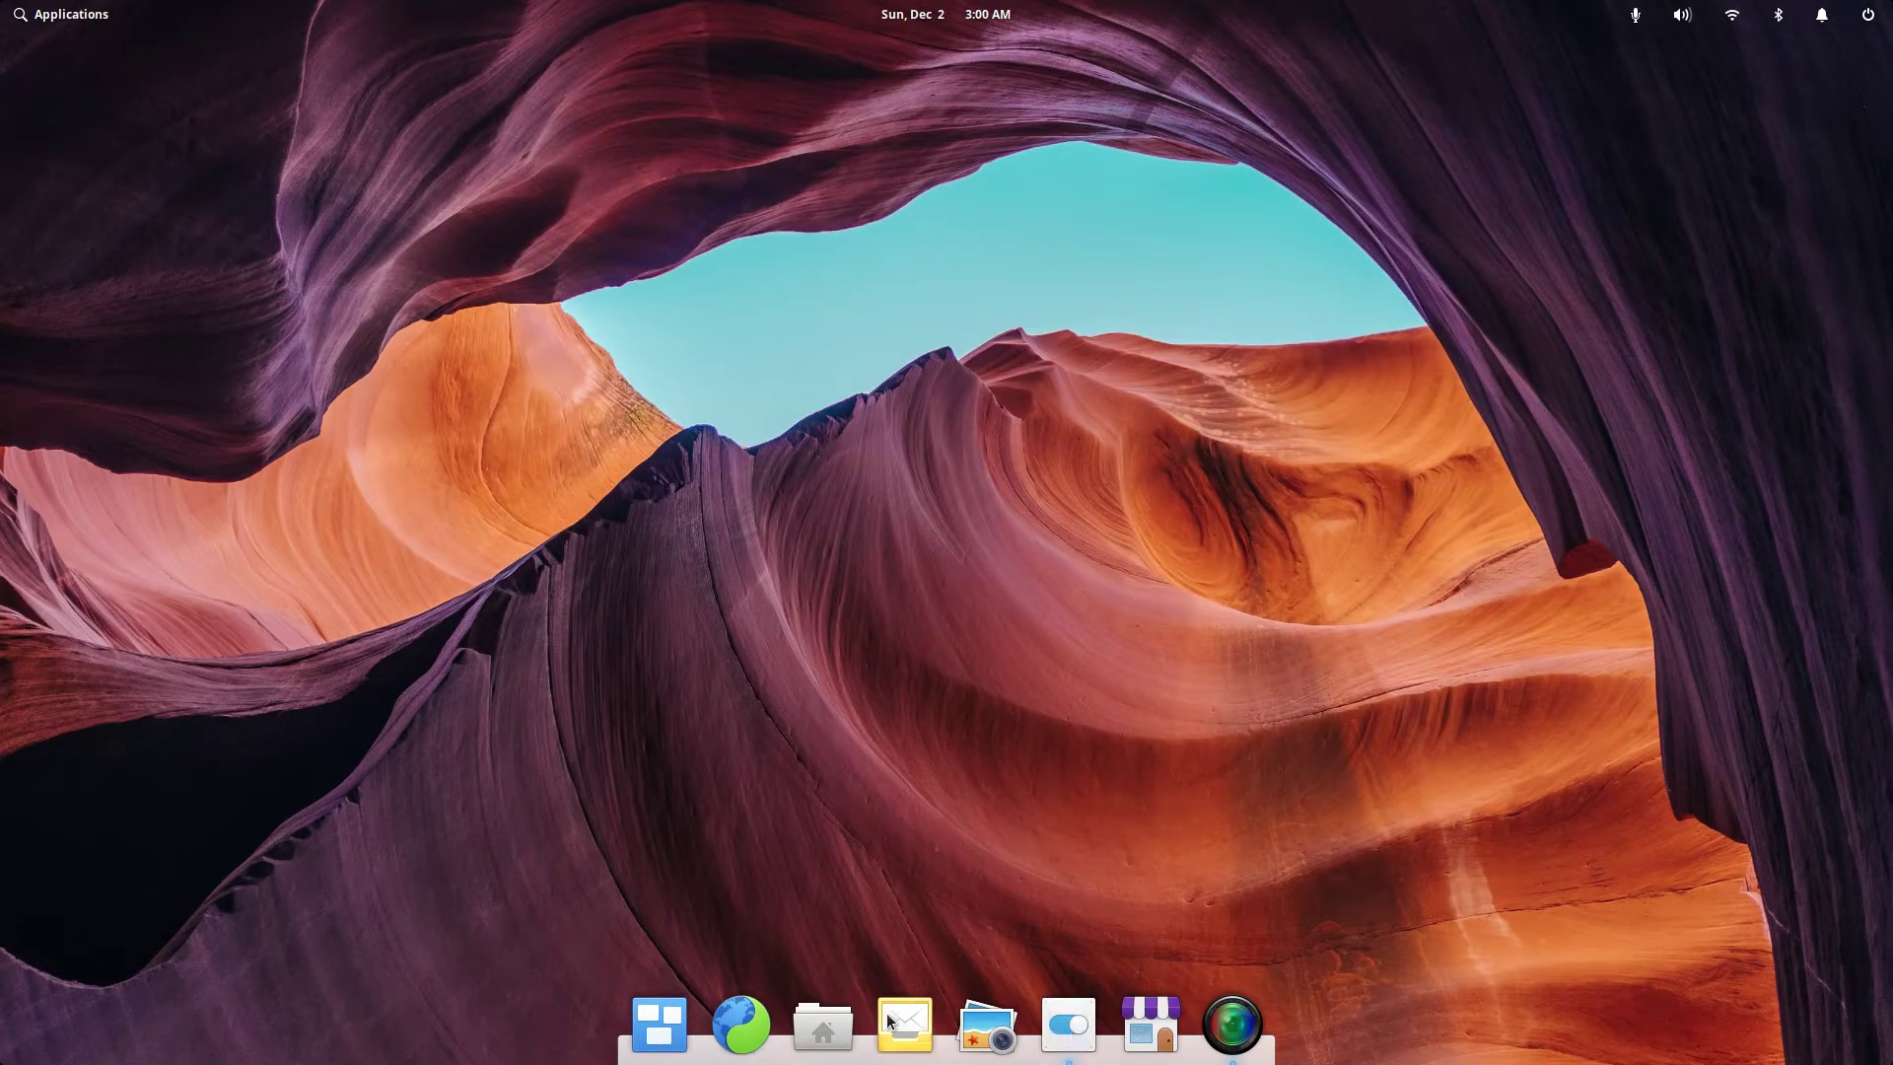
# - Look through the application launcher's pages, and add LibreOffice Writer to the dock and remove it again
pyautogui.click(69, 14)
pyautogui.scroll(-1, 467, 420)
pyautogui.scroll(1, 467, 428)
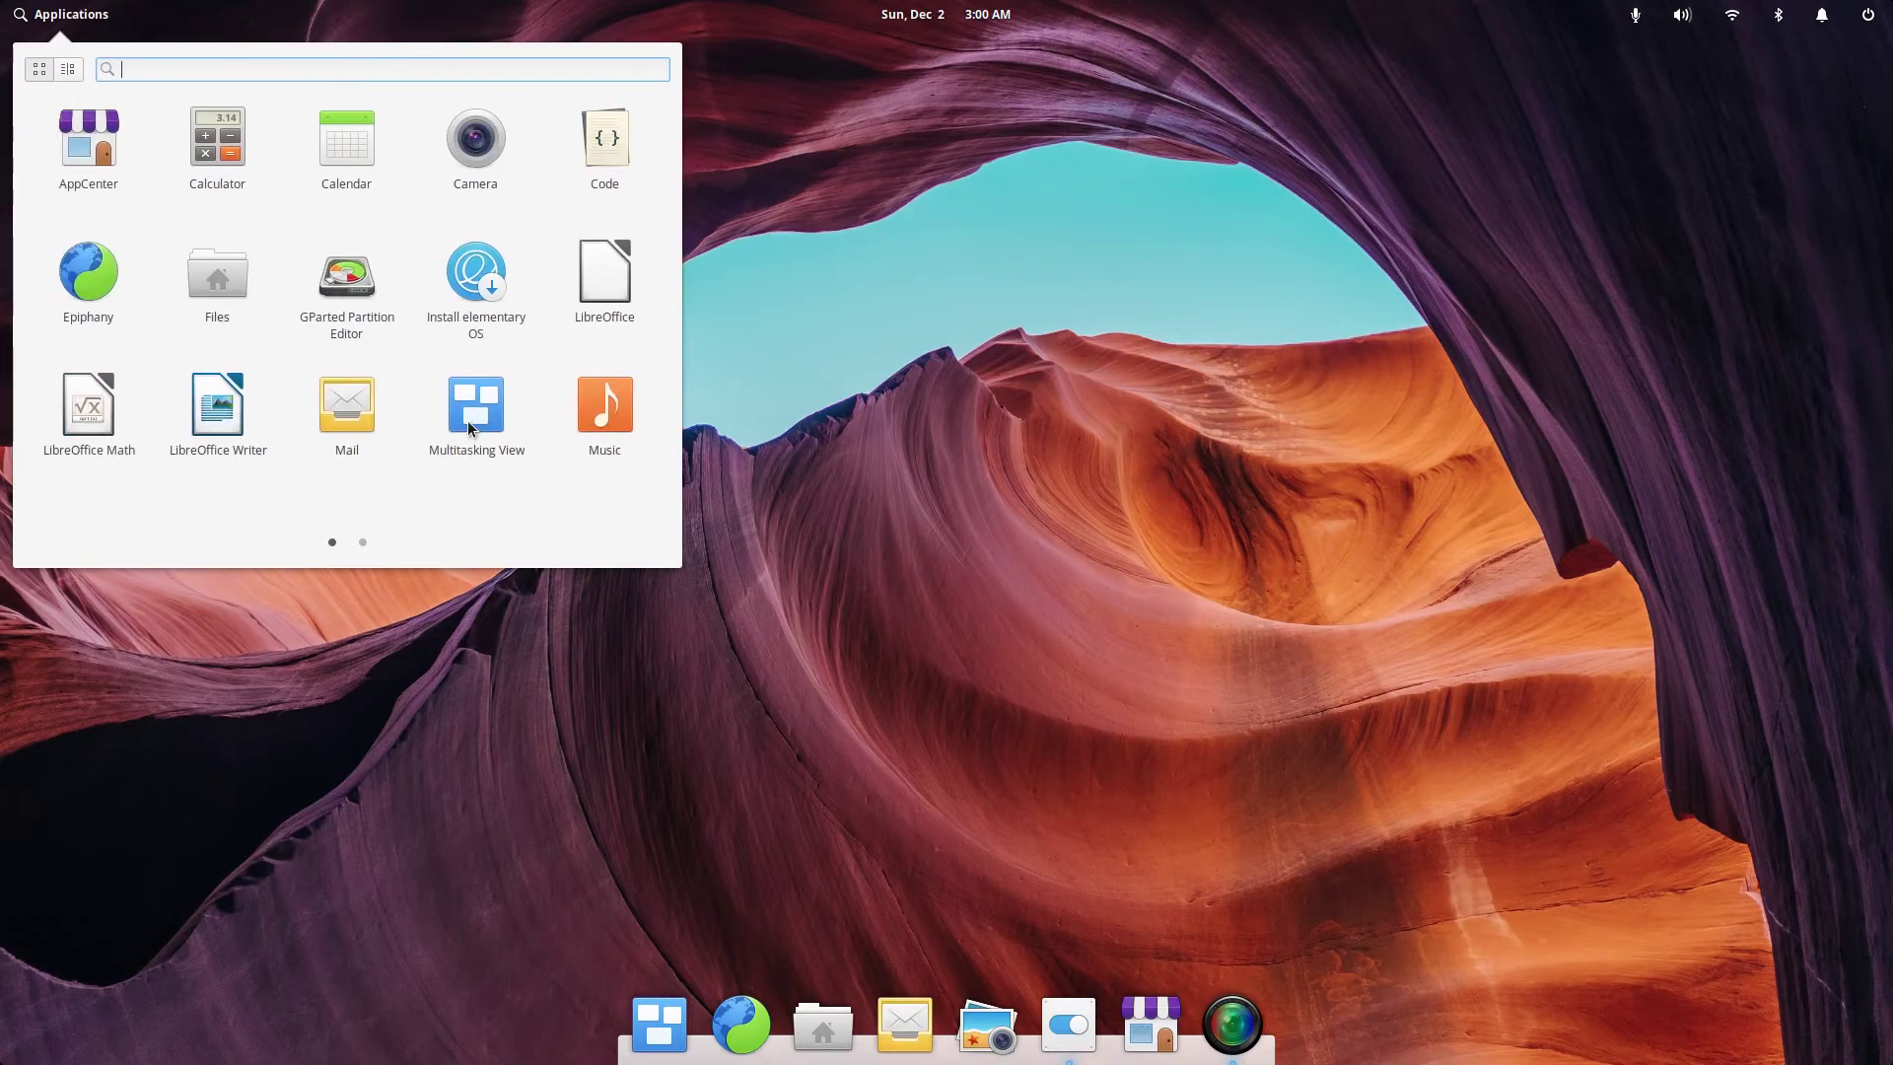
pyautogui.click(219, 406)
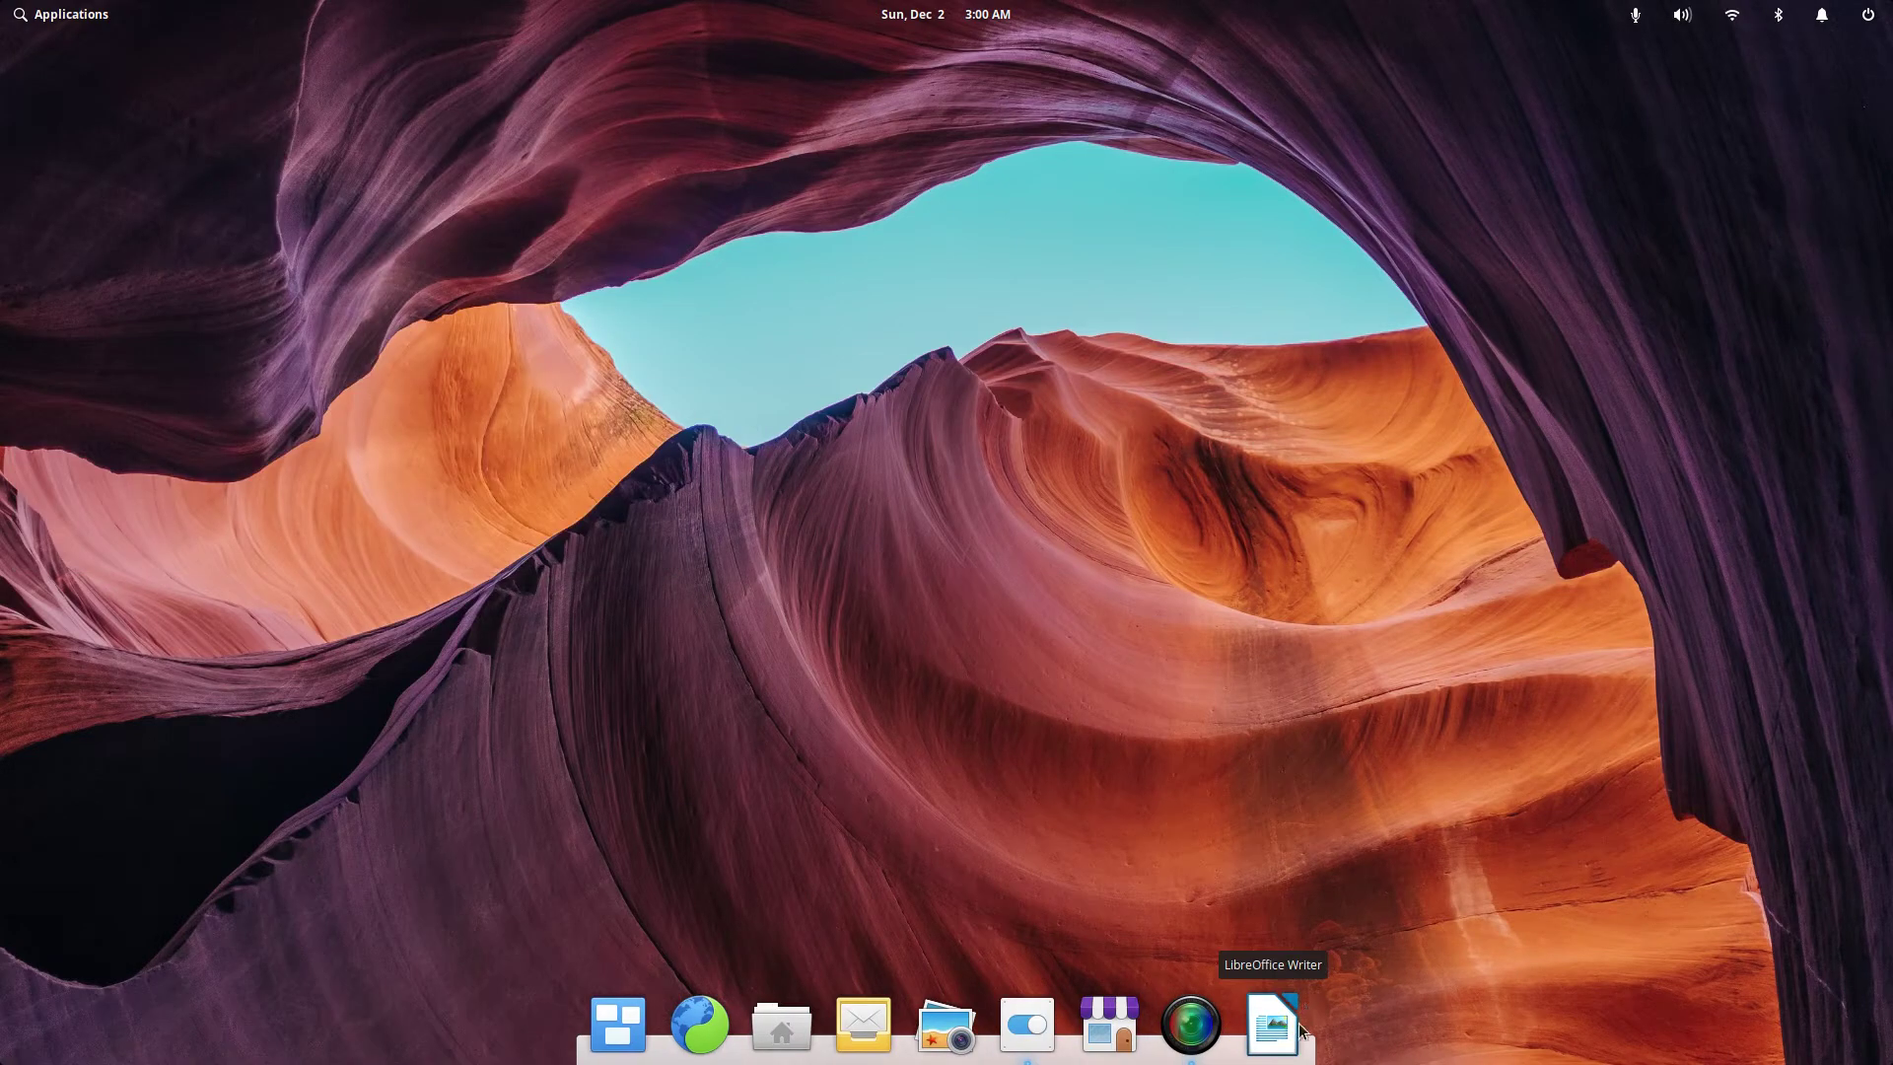
pyautogui.click(1257, 1053)
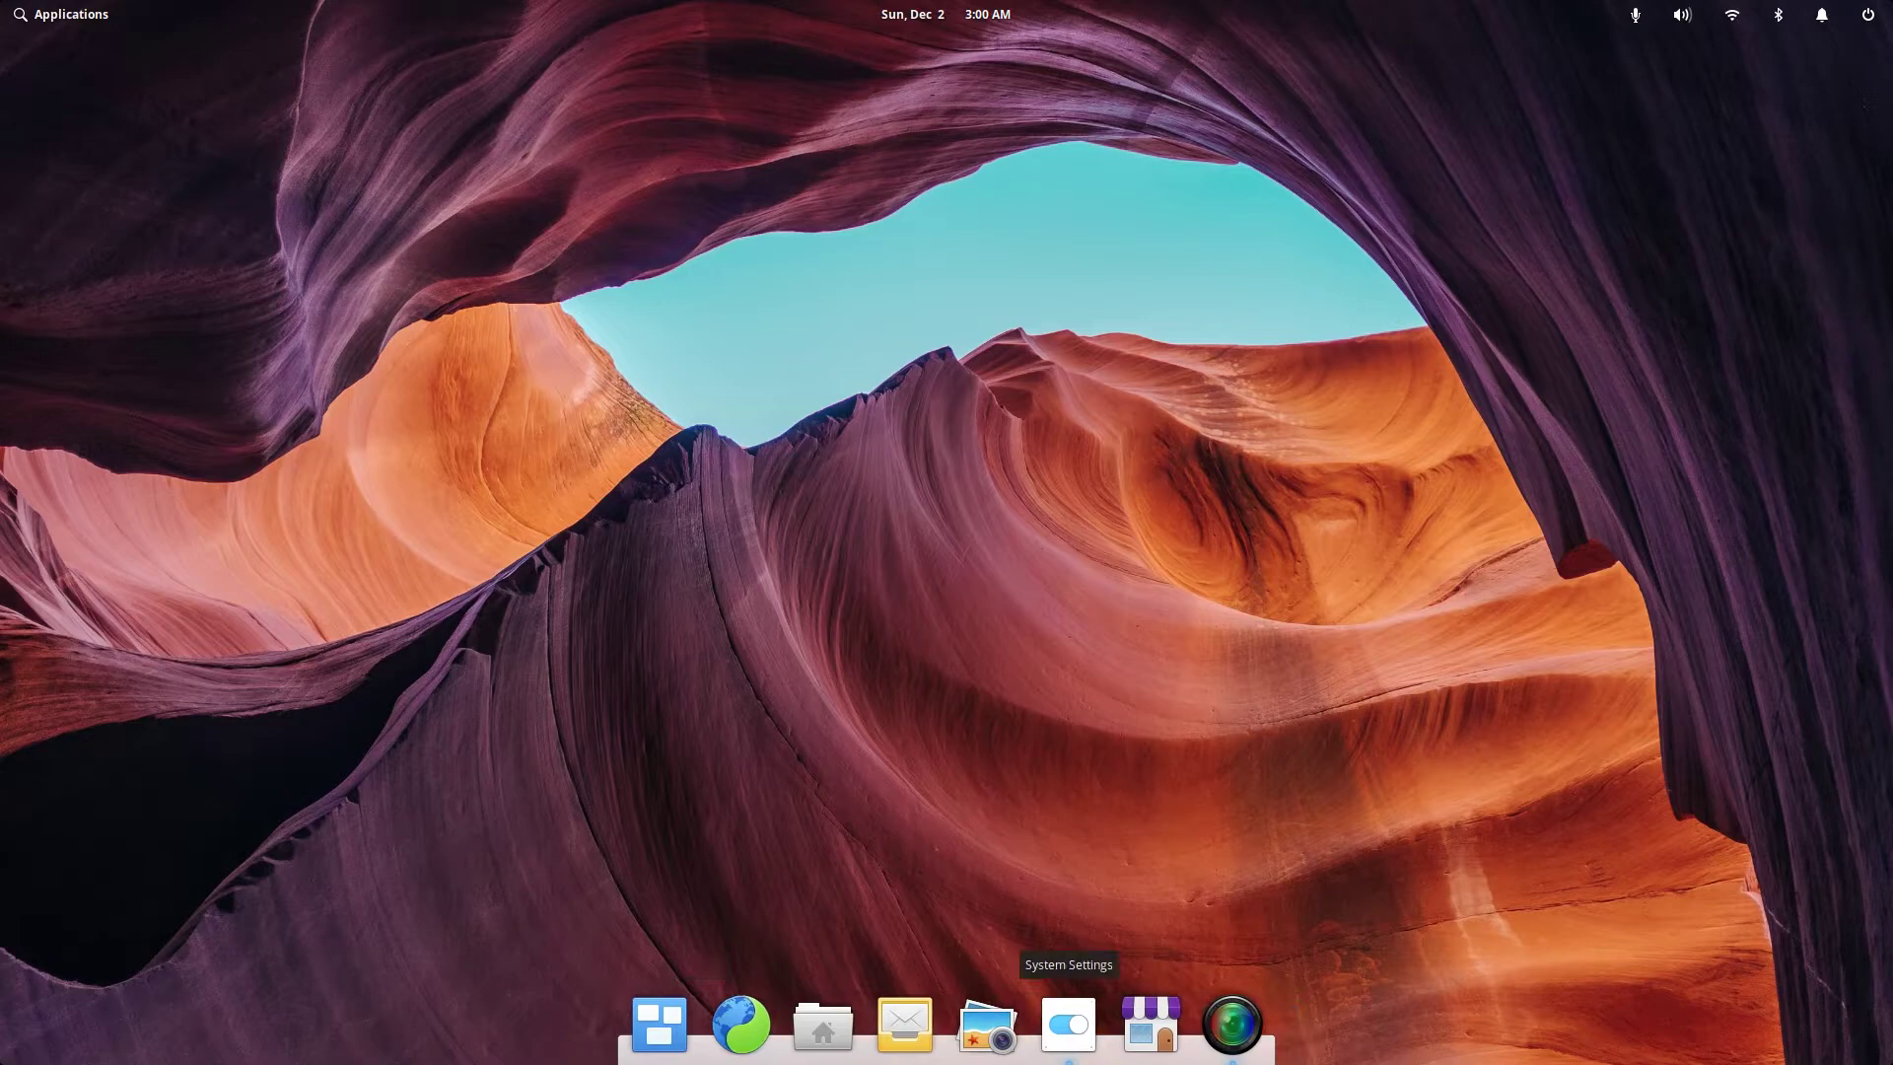
# - Open AppCenter from the dock and search the app store for "obs"
pyautogui.click(1151, 1025)
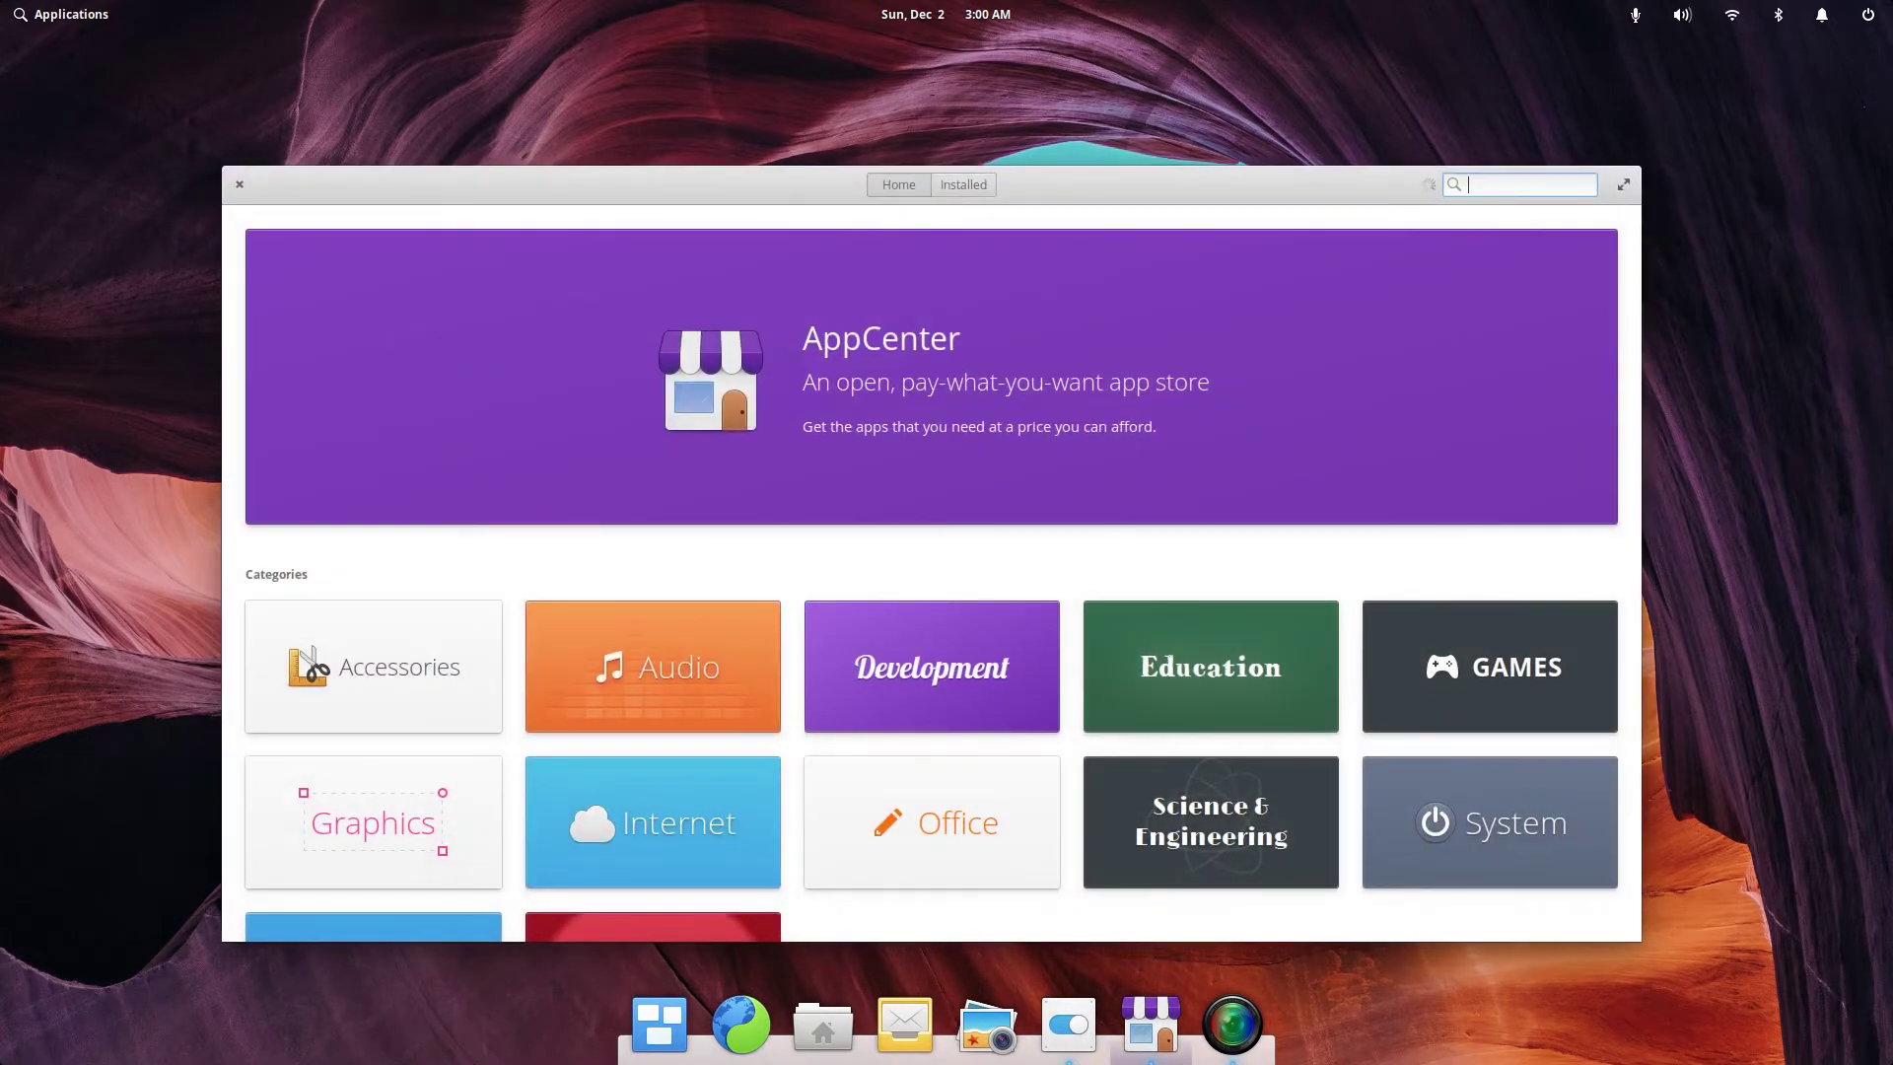
pyautogui.write('obs')
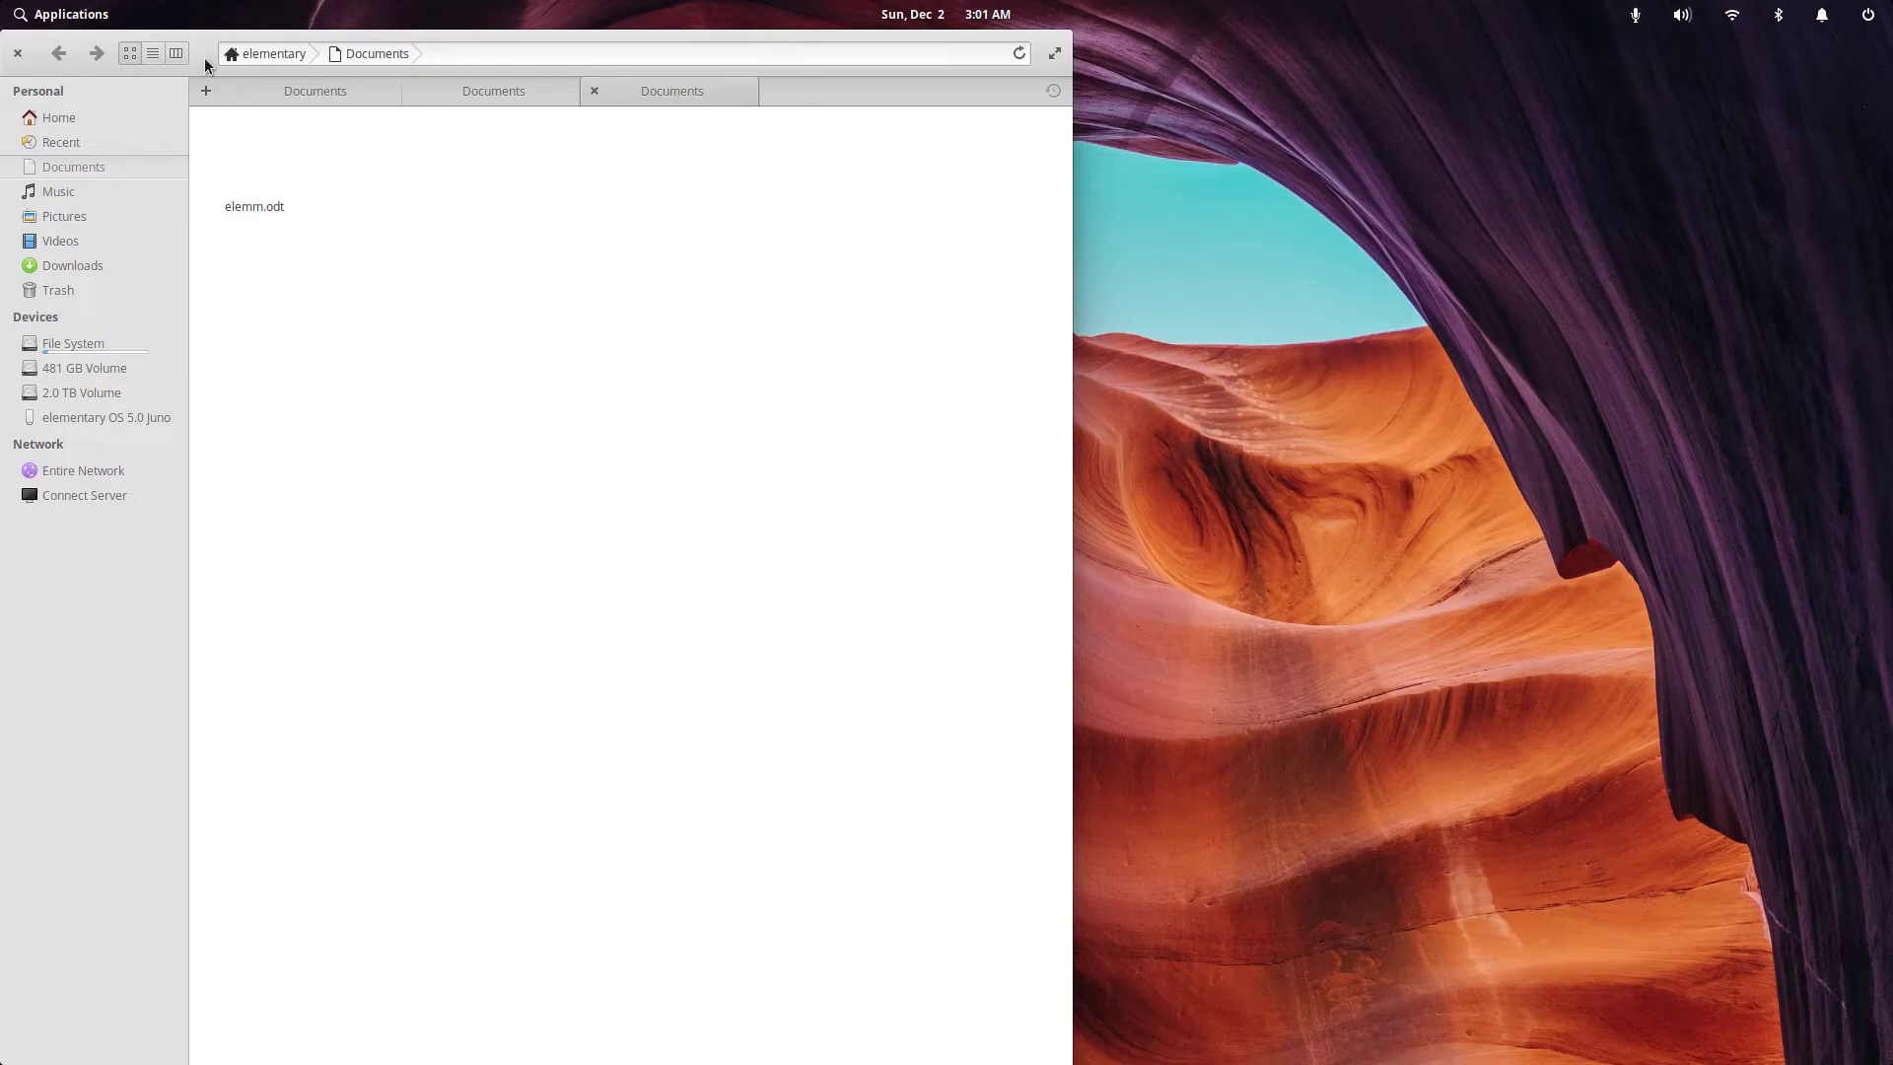
# - Move the Files window showing Documents away from the screen edge, and close and reopen Files
pyautogui.moveTo(206, 60); pyautogui.dragTo(846, 410)
pyautogui.click(658, 402)
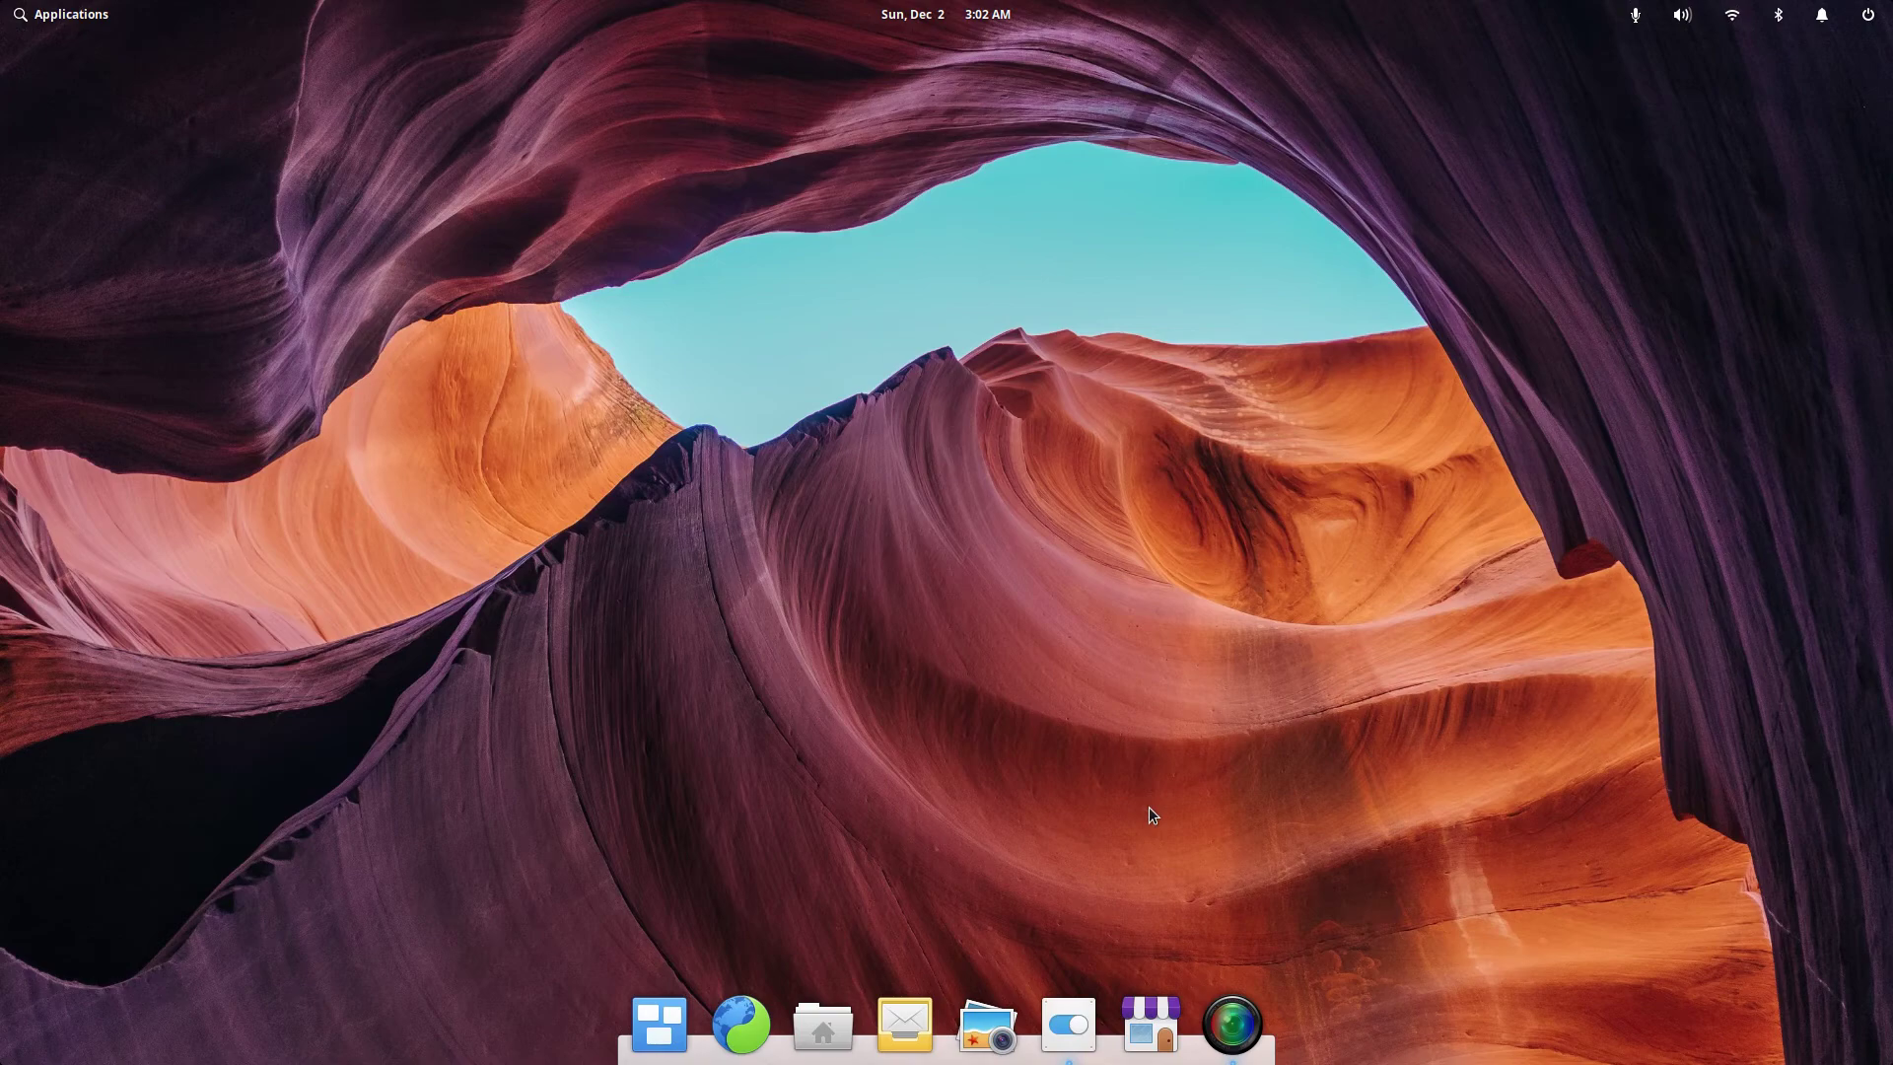
pyautogui.click(822, 1025)
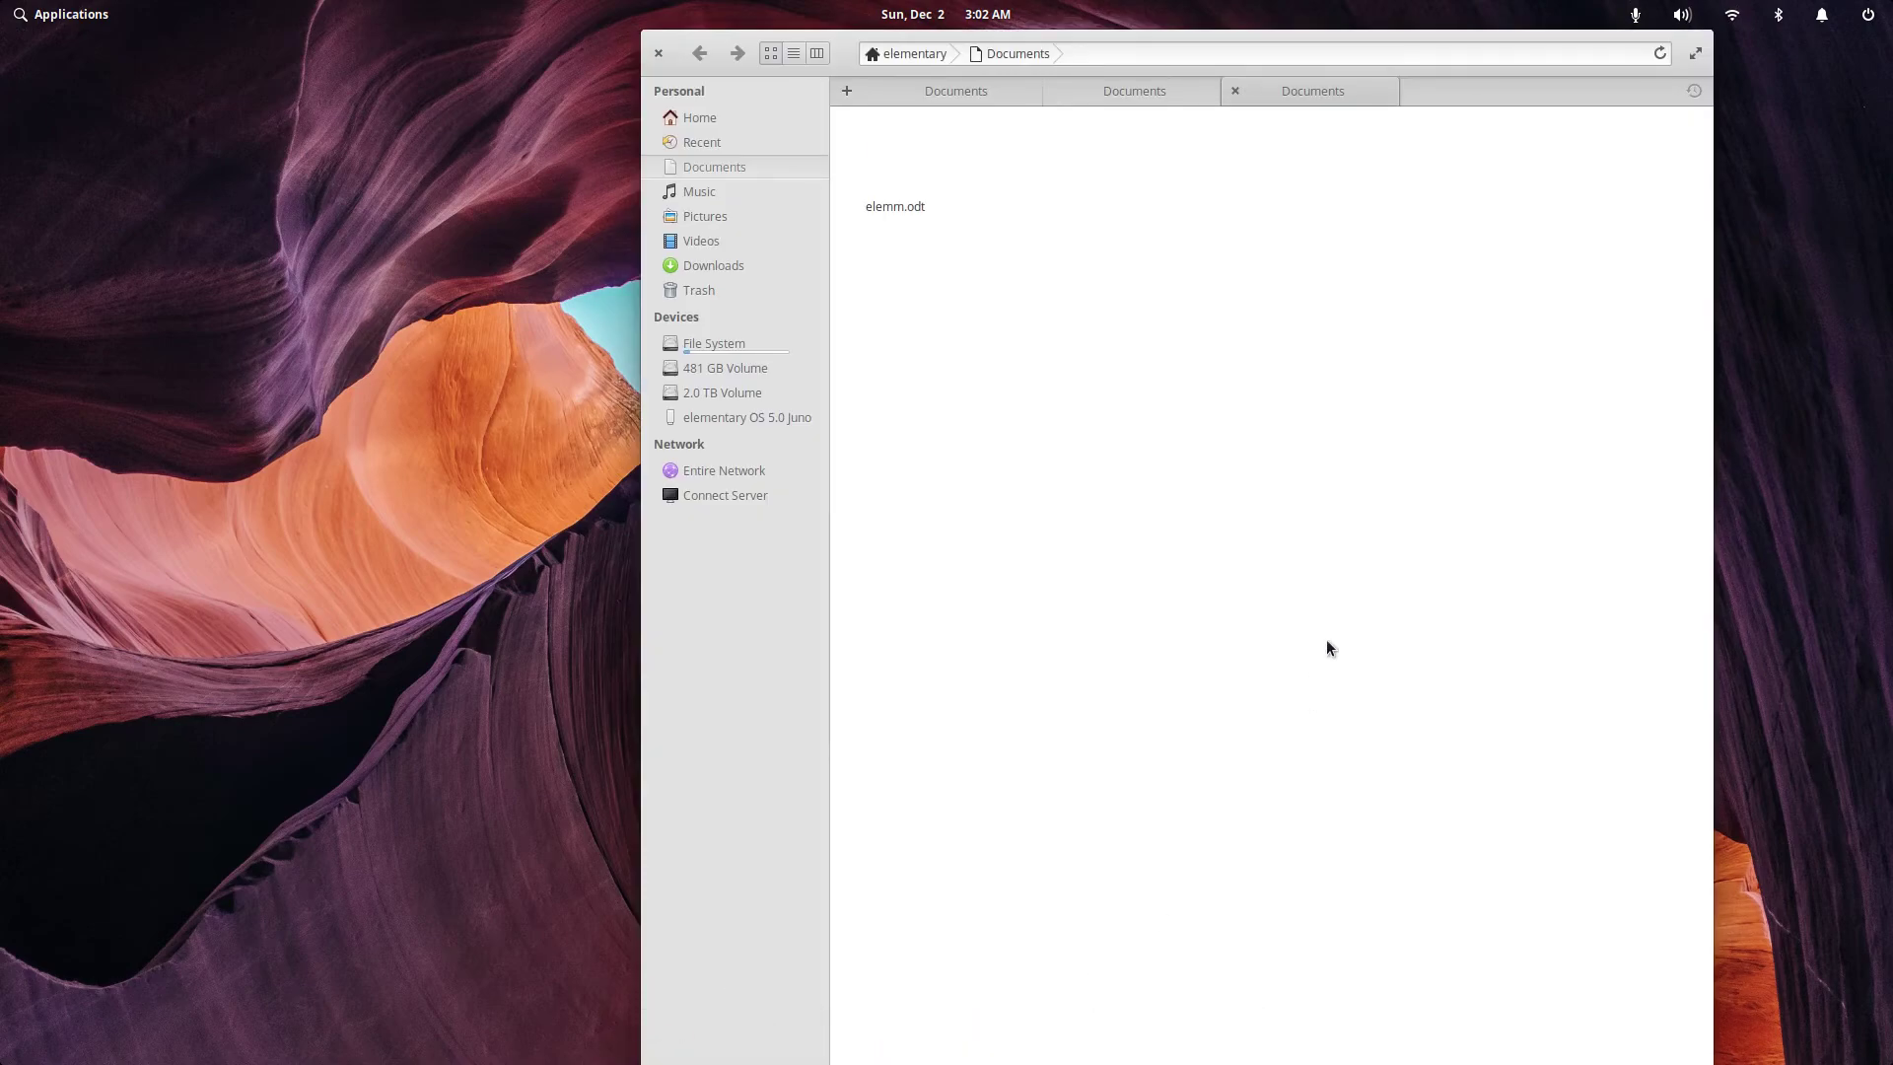